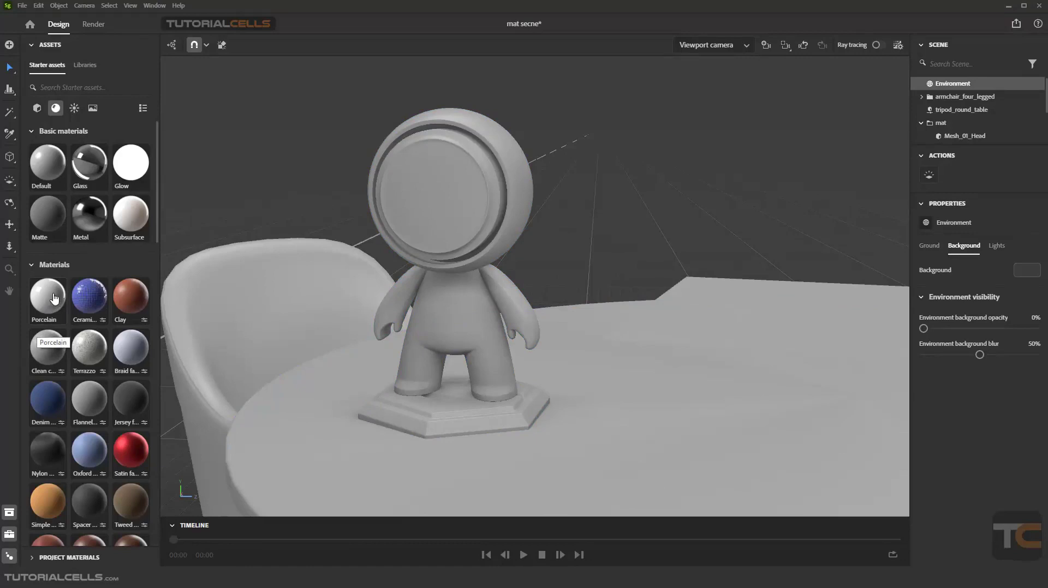
Try the Clay starter material on the round table, look through its parameters, and undo the assignment.
click(37, 108)
click(55, 108)
drag(145, 294, 606, 342)
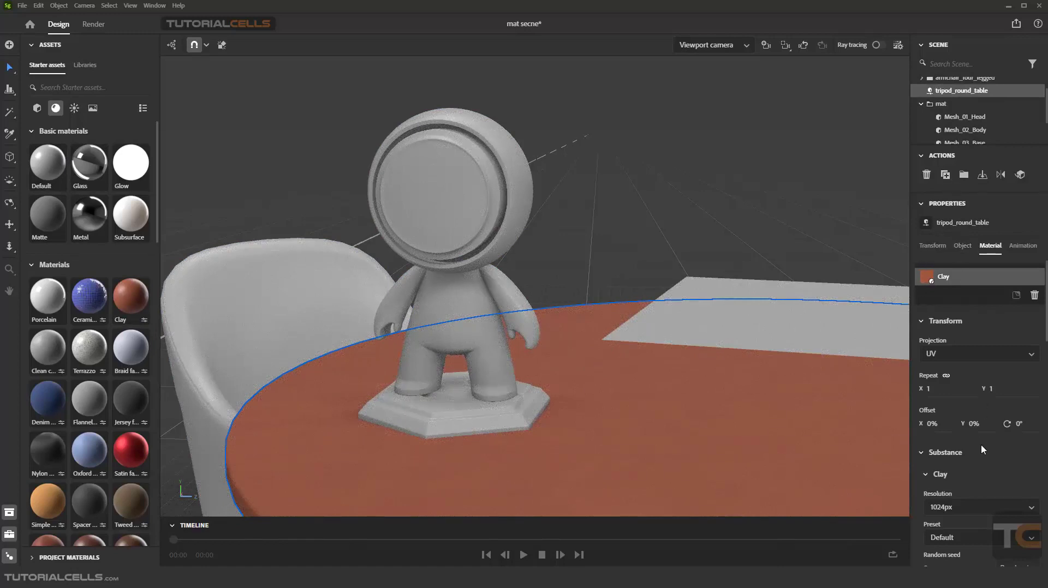
scroll(981, 443, down, 8)
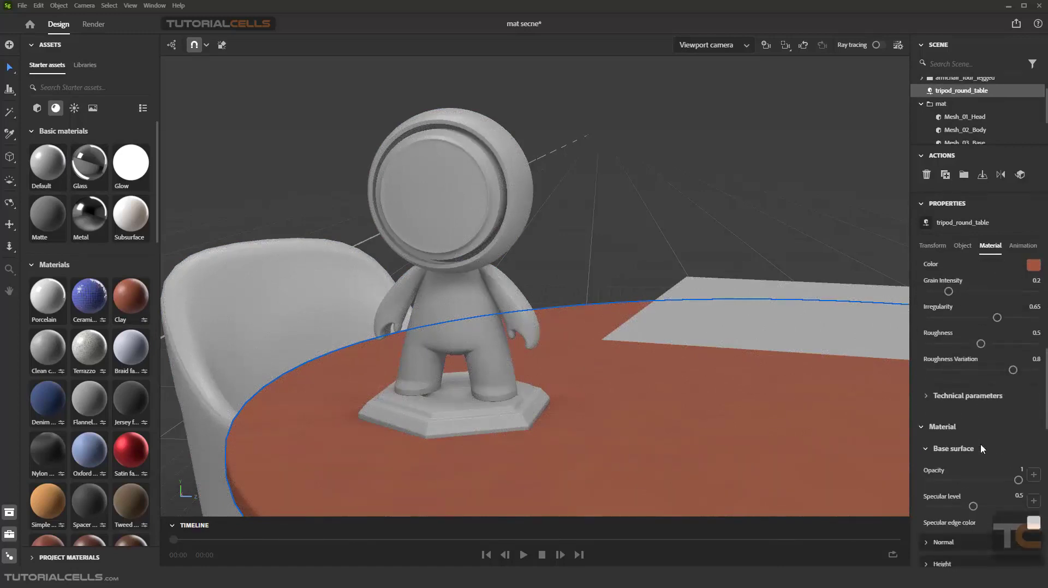
scroll(980, 445, up, 5)
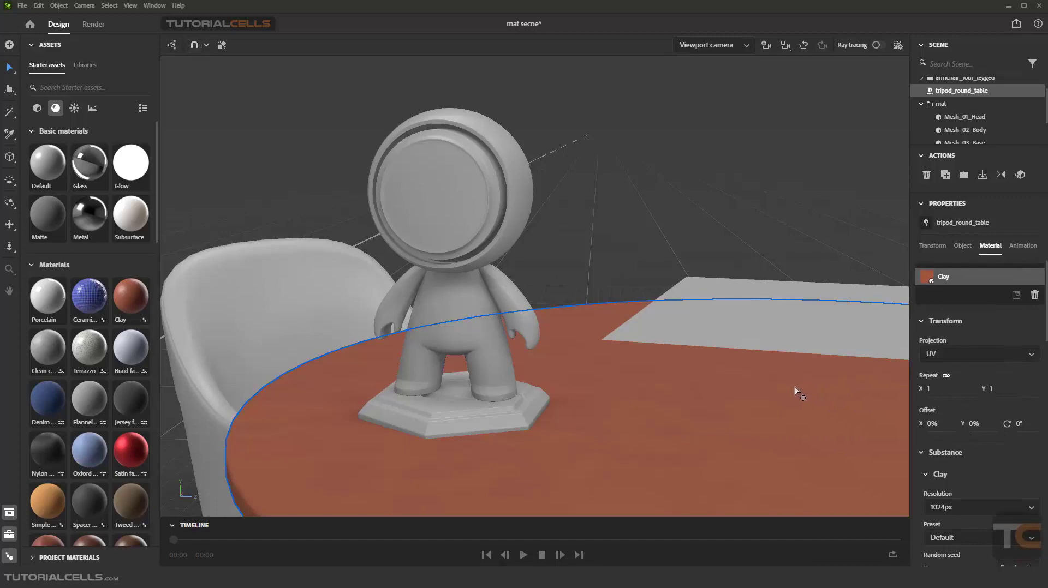
key(ctrl+z)
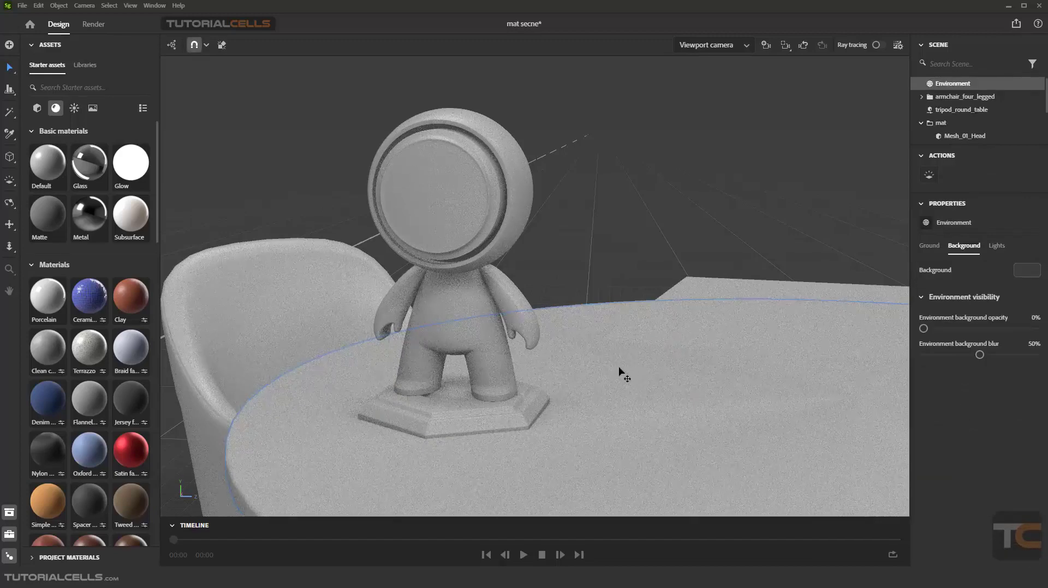
Look over the Basic materials and Materials groups of the starter assets and the project materials list.
click(31, 134)
click(32, 153)
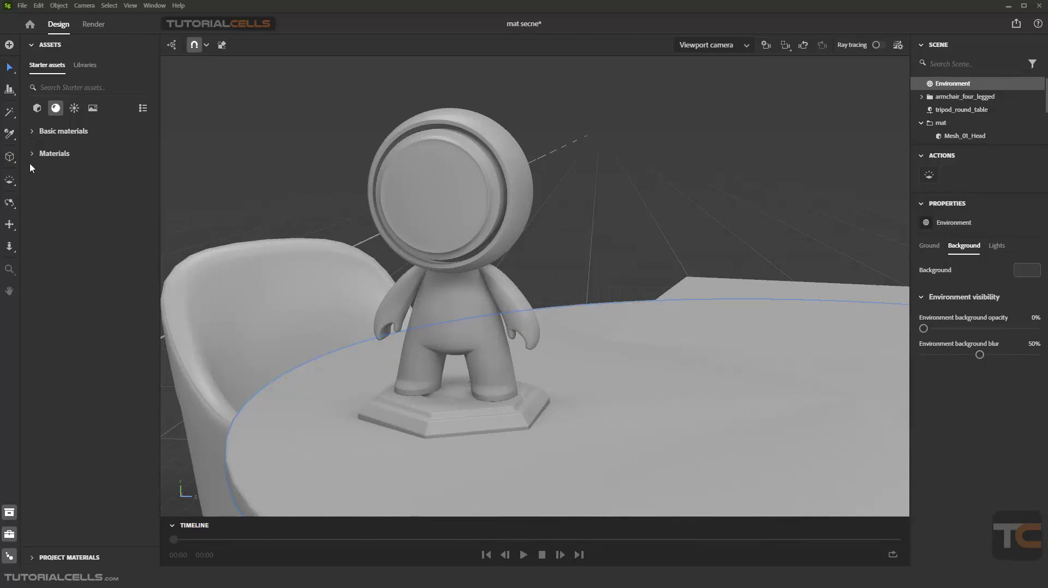
click(32, 153)
click(33, 131)
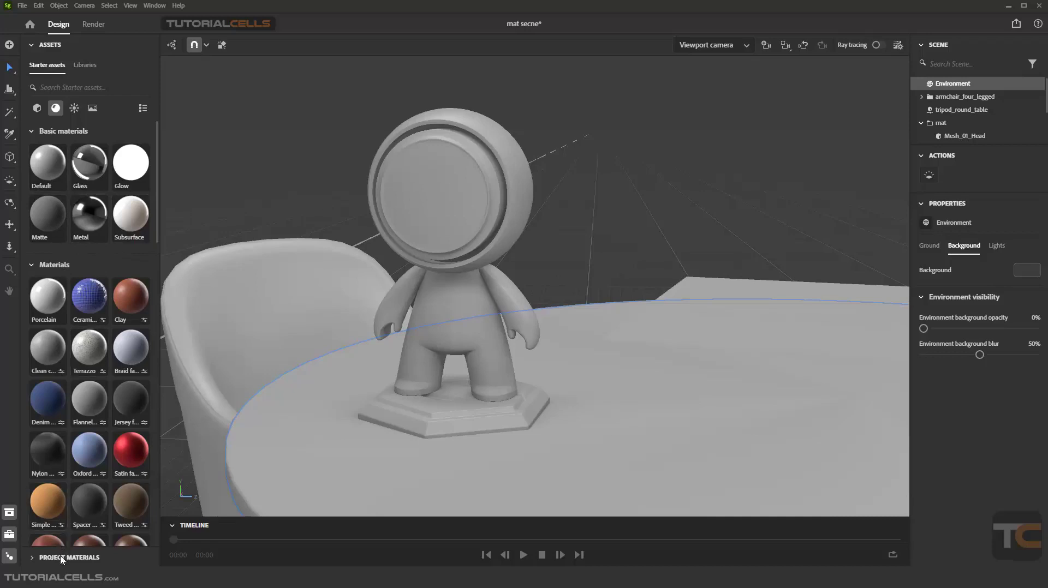
click(36, 558)
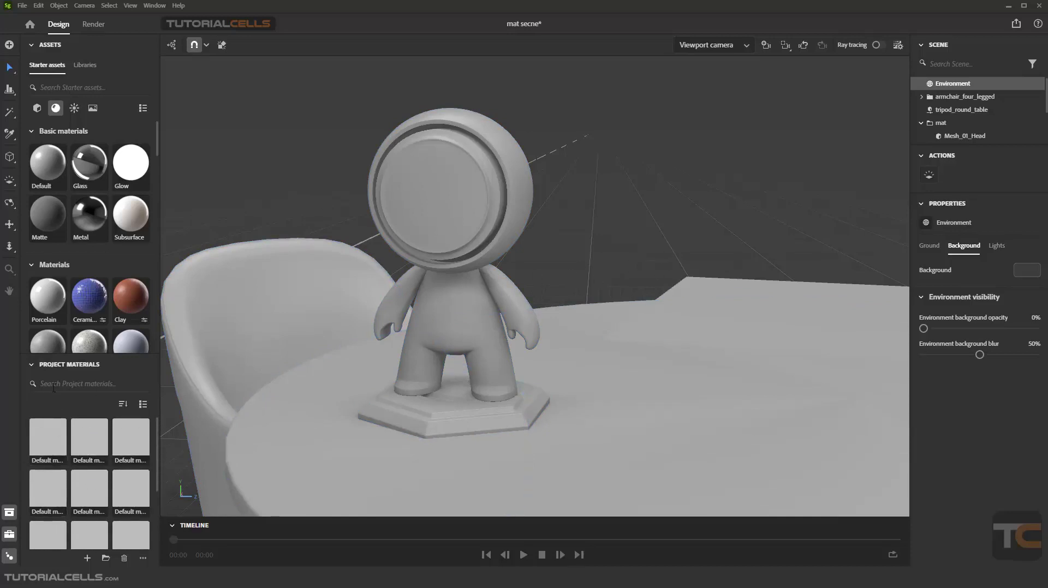
click(32, 365)
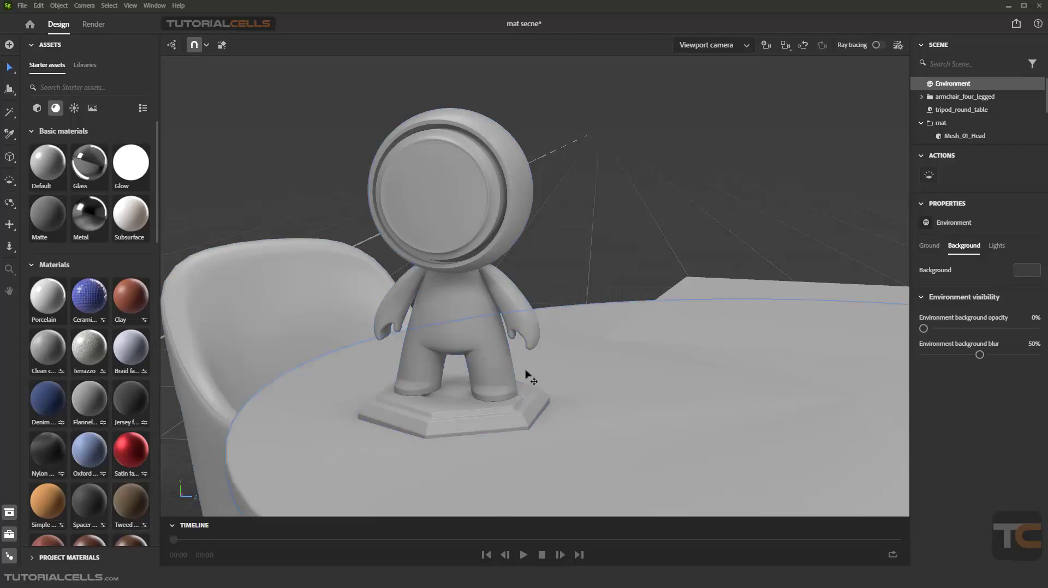
Select Mesh_02_Body inside the mat character's group.
click(497, 352)
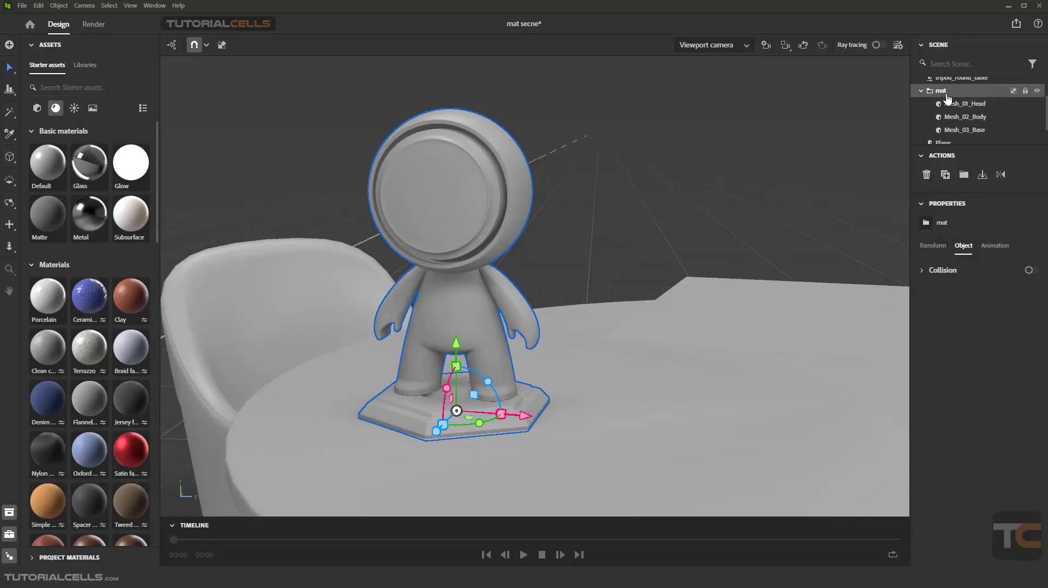
click(921, 91)
click(922, 107)
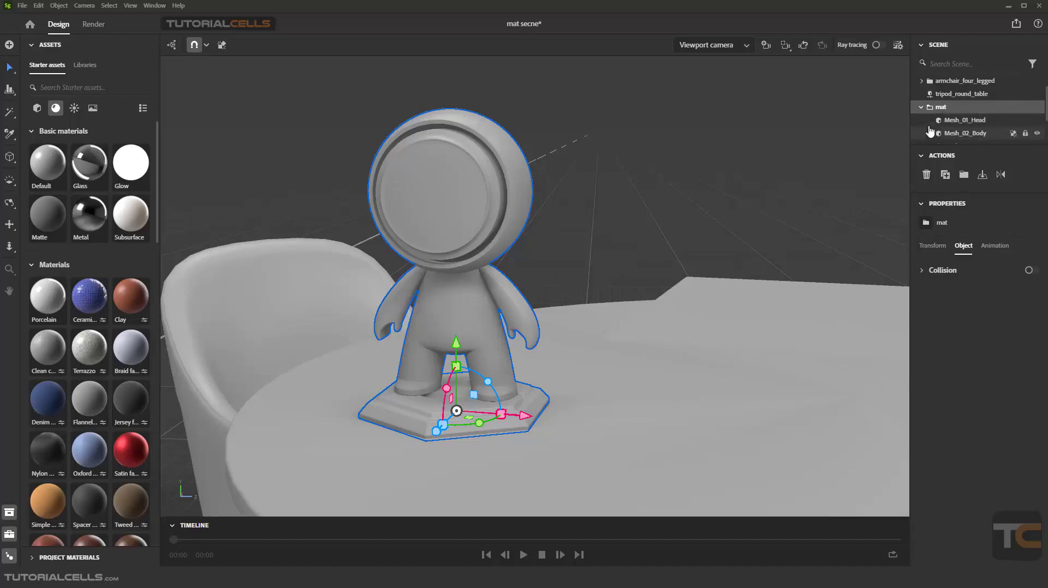
click(927, 133)
Examine the character's head and body up close from different angles.
scroll(482, 329, up, 4)
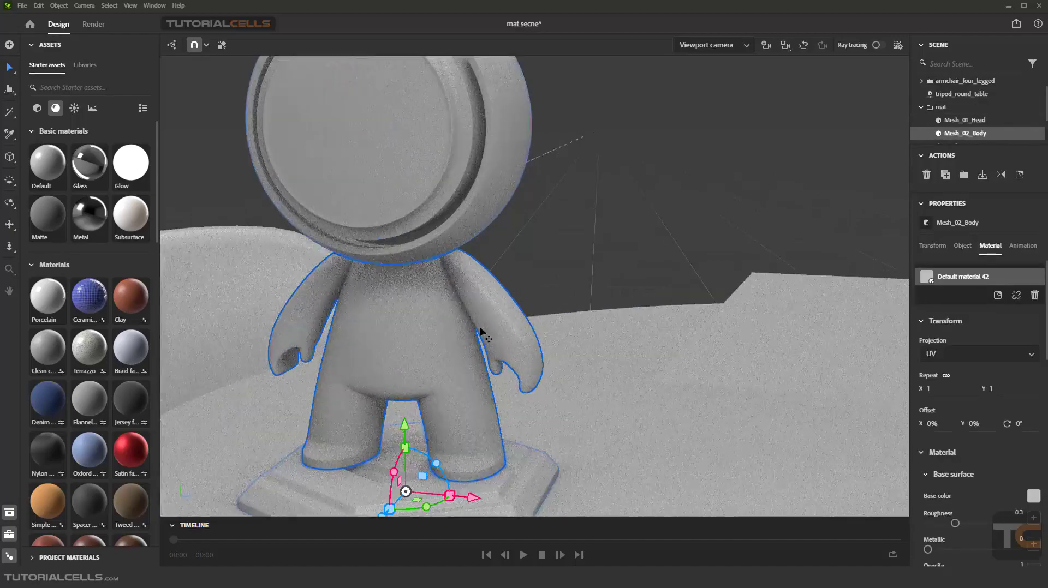
scroll(474, 331, down, 2)
right_drag(473, 333, 442, 268)
scroll(444, 332, up, 2)
middle_drag(442, 268, 478, 378)
scroll(484, 254, up, 2)
scroll(487, 256, up, 2)
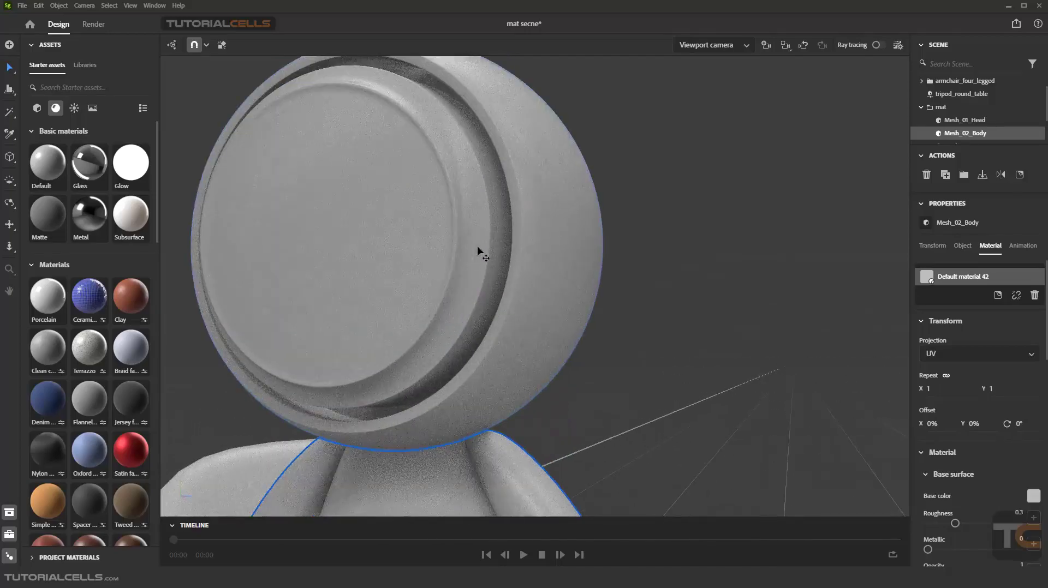
right_drag(478, 250, 484, 220)
middle_drag(484, 220, 502, 178)
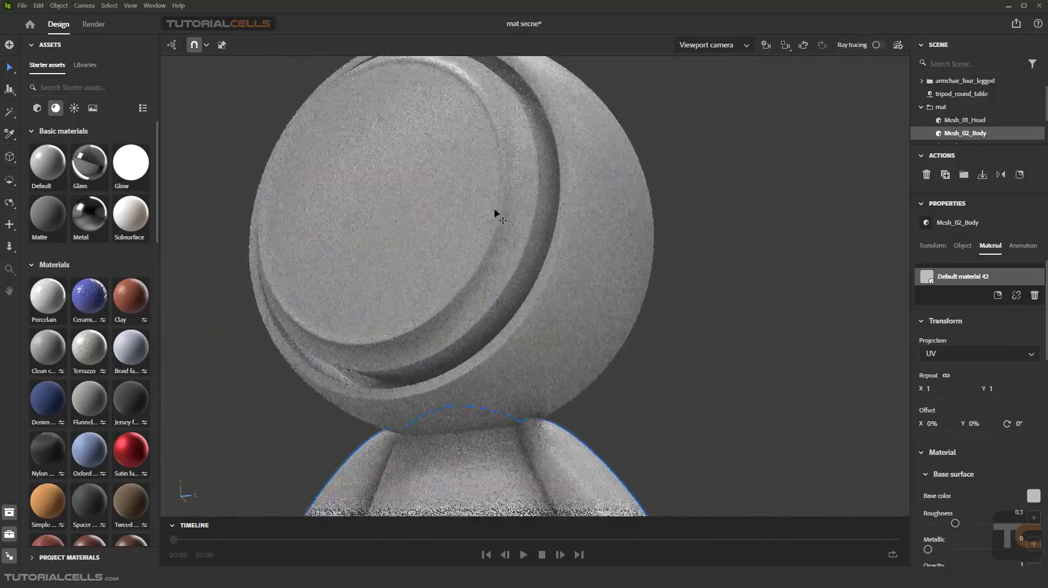
middle_drag(489, 322, 500, 162)
middle_drag(475, 298, 473, 232)
right_drag(477, 285, 485, 317)
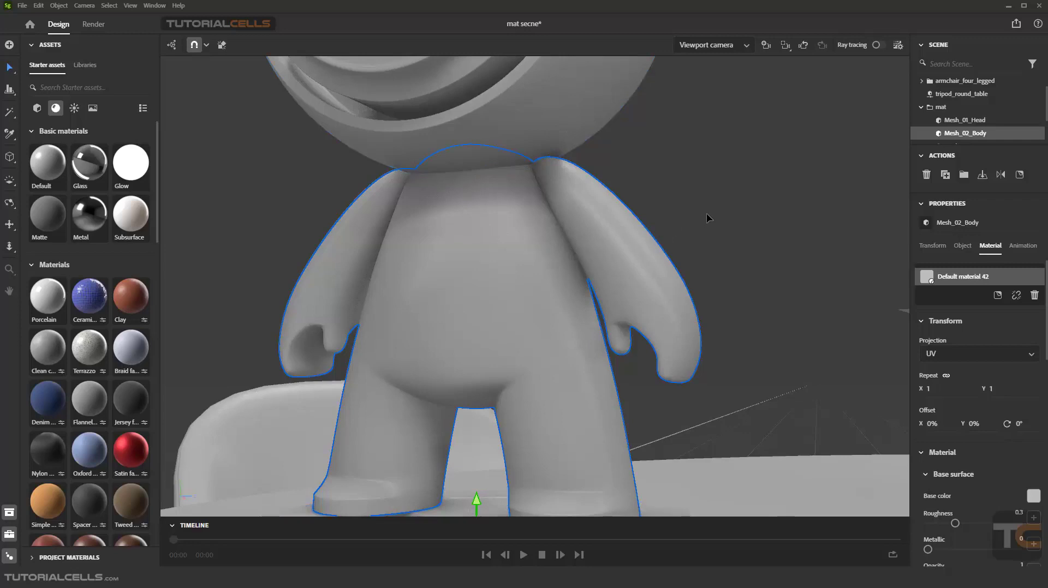
Preview the character with ray tracing, turn ray tracing off again, and clear the mesh selection.
click(875, 46)
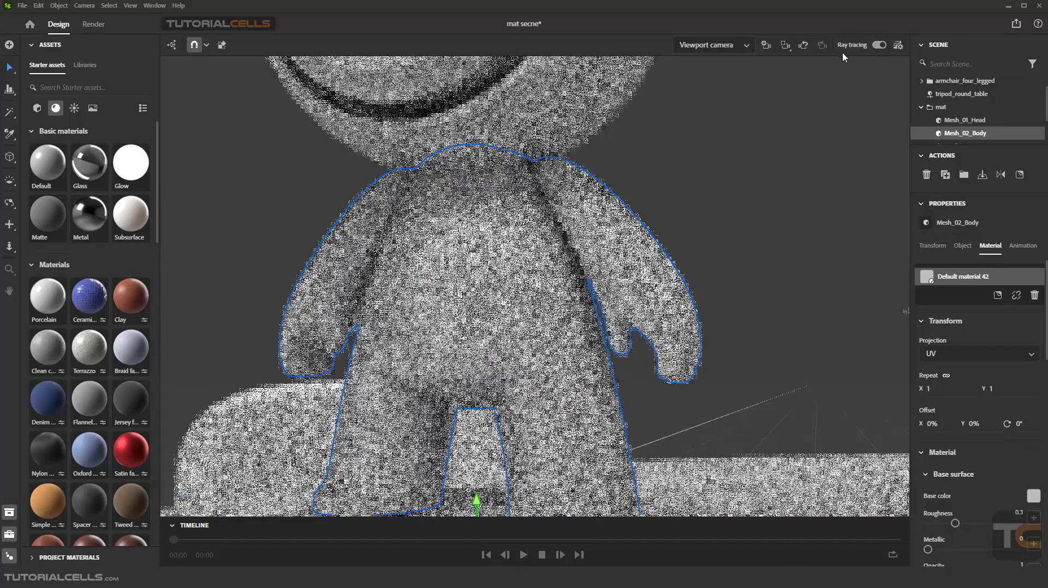
click(878, 46)
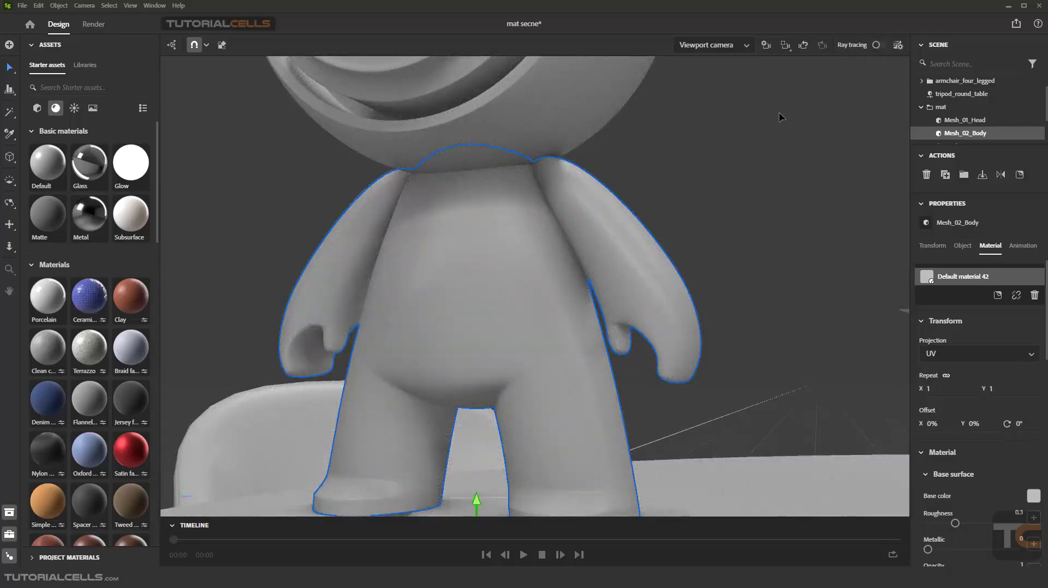
click(783, 126)
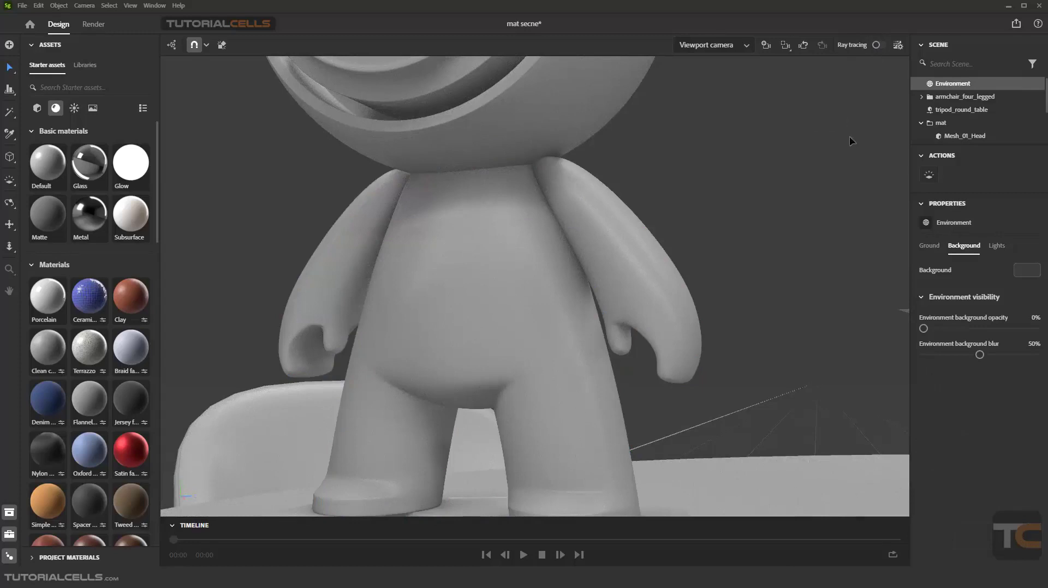
Go through the head, body and base meshes of the mat group, ending with Mesh_02_Body selected.
click(614, 225)
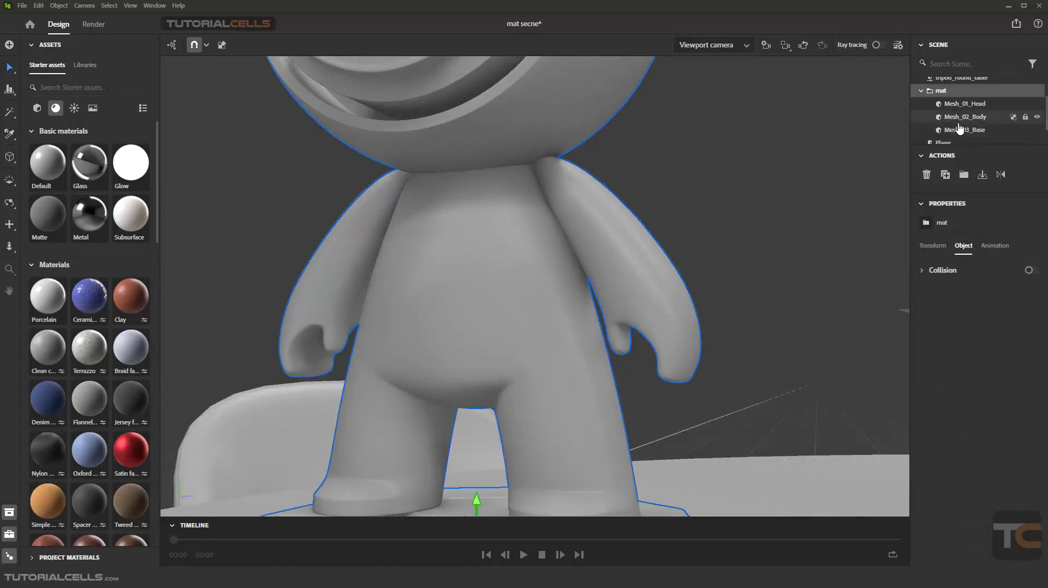
click(965, 104)
click(969, 116)
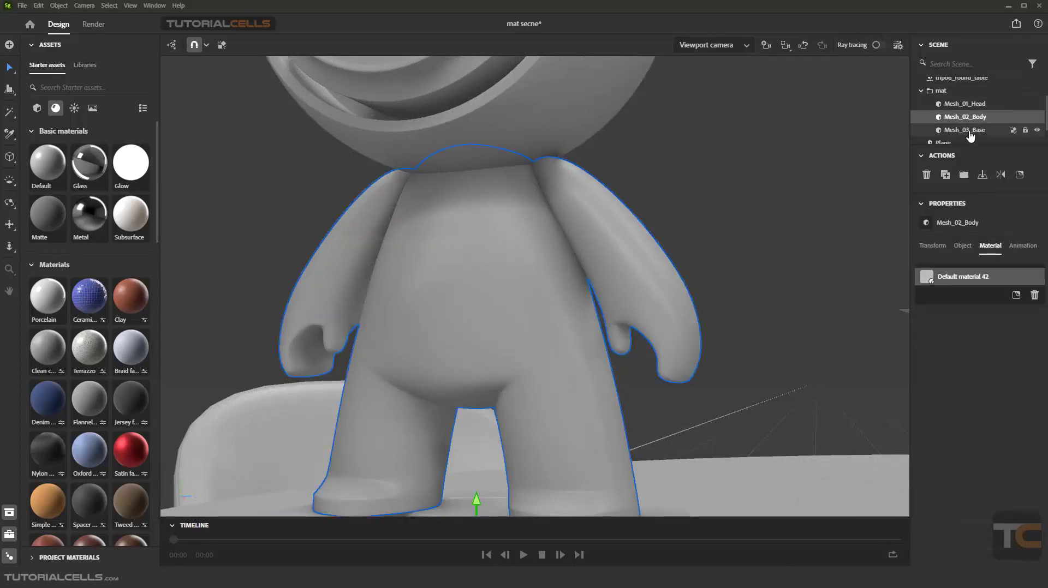
click(969, 131)
click(969, 117)
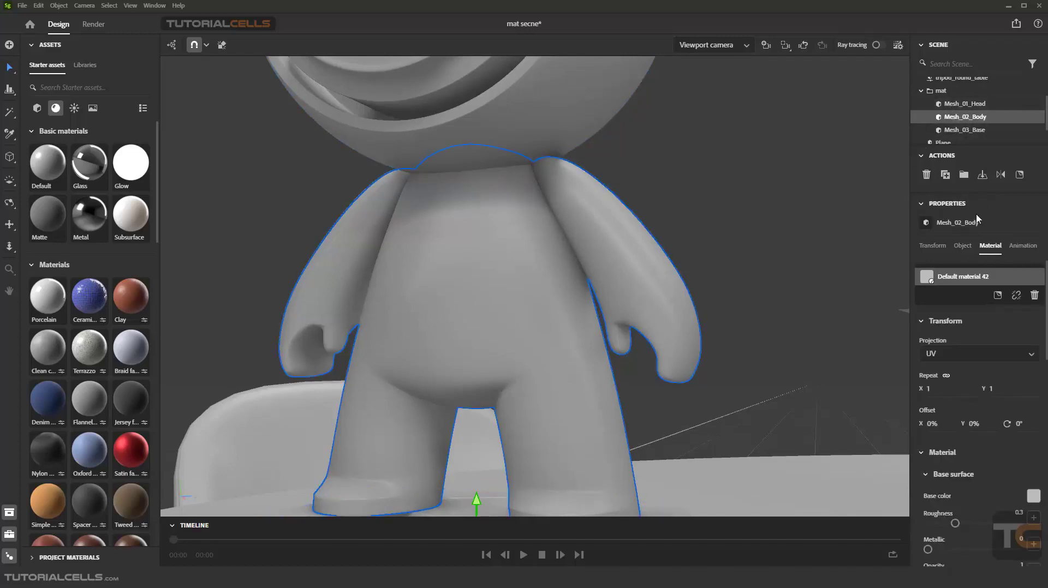
Review the transform, object and material properties of Mesh_02_Body, leaving the material's Transform and Material sections collapsed.
click(932, 246)
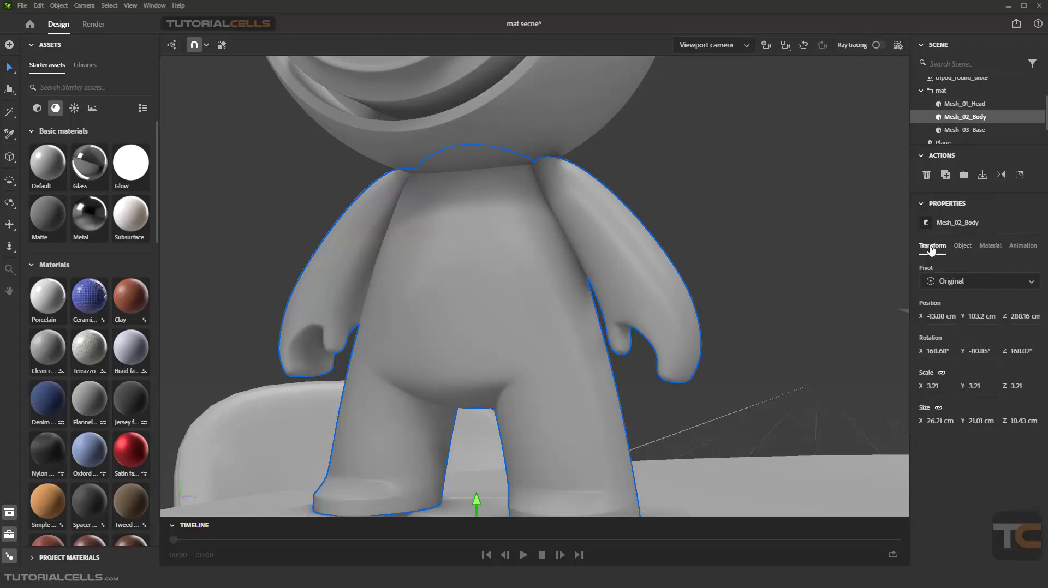
click(962, 246)
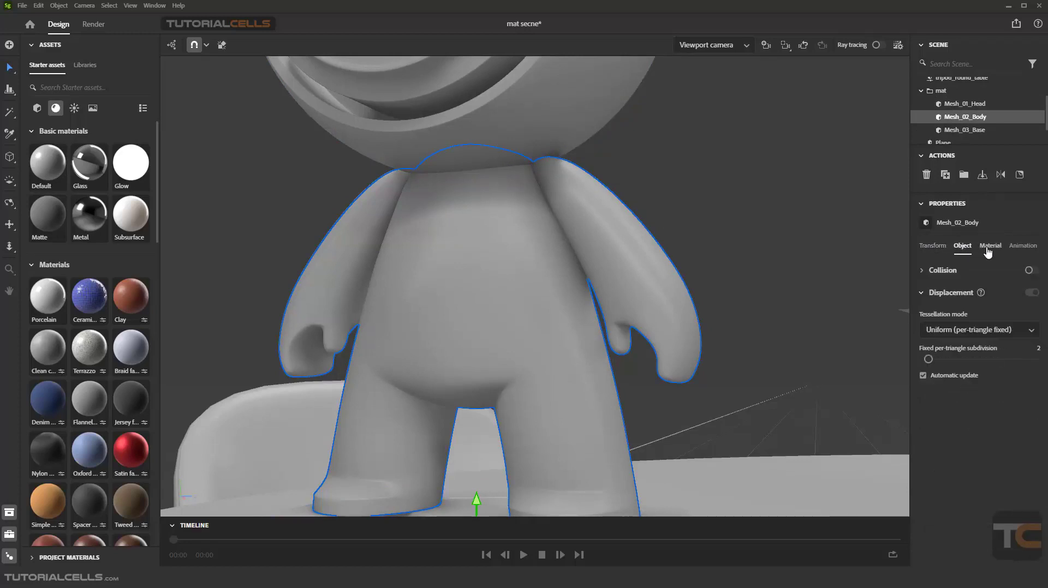
click(988, 248)
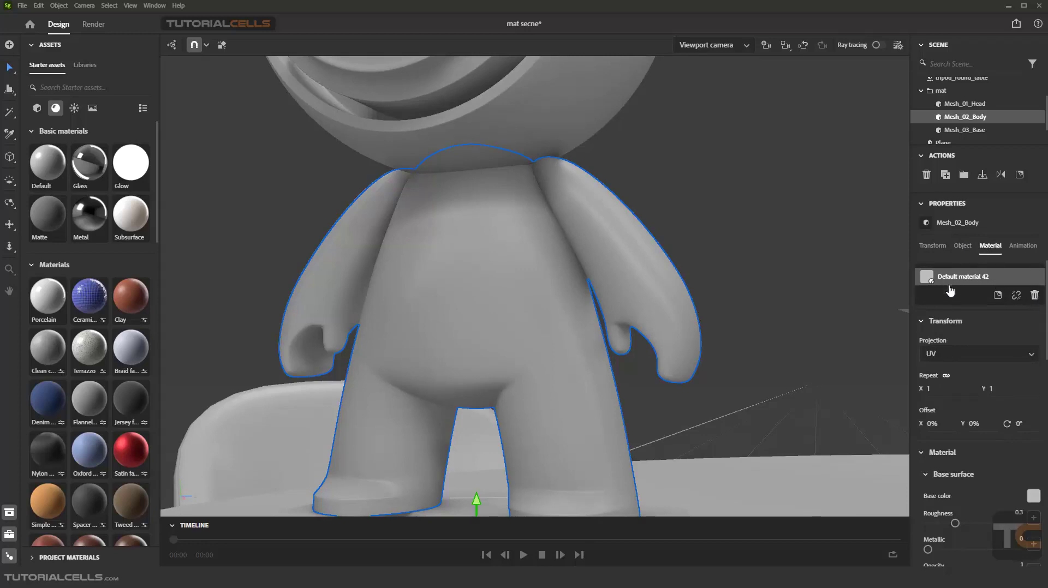
click(923, 321)
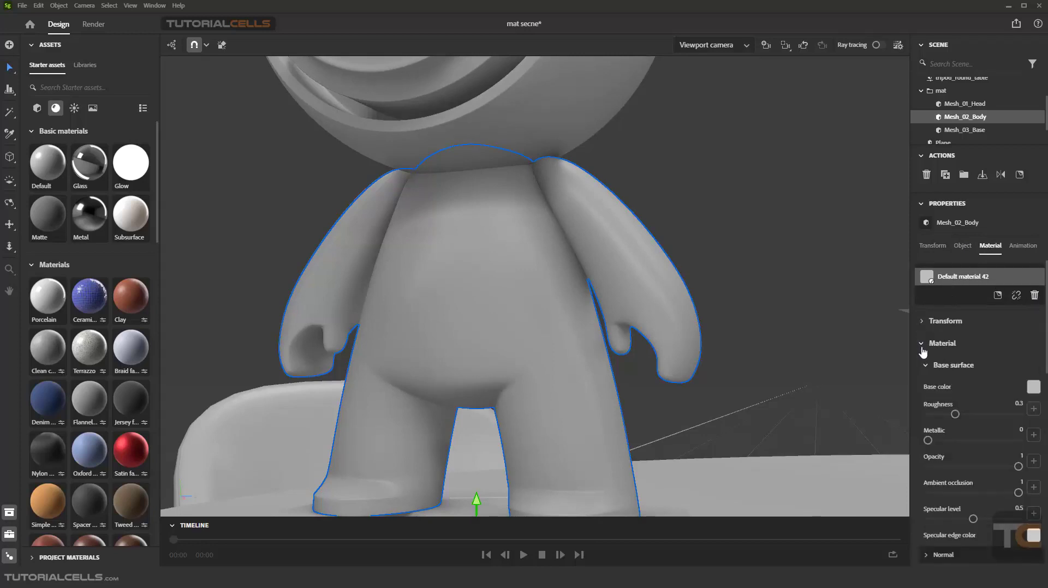
click(922, 346)
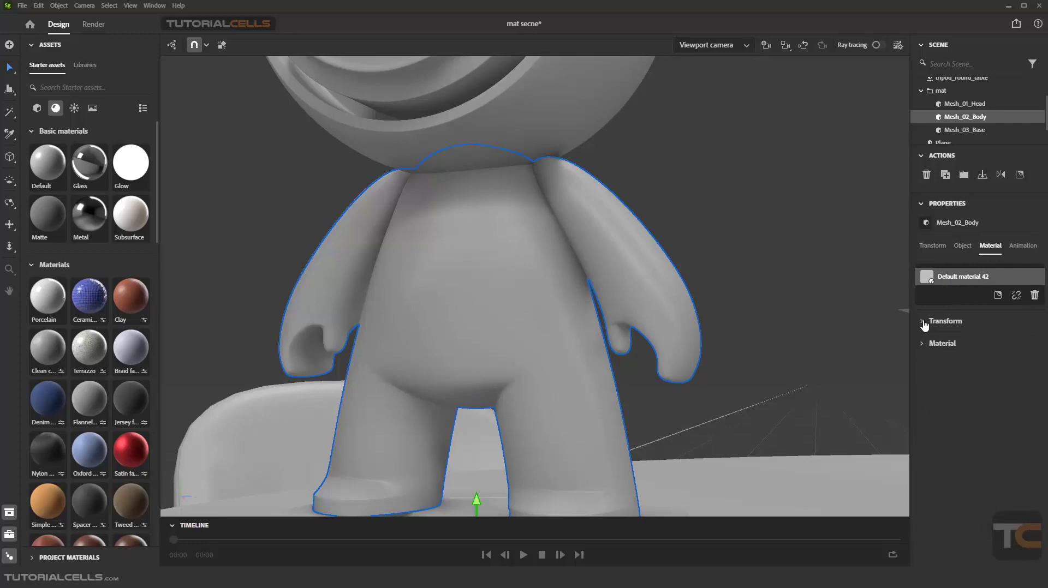
click(923, 323)
click(924, 323)
click(921, 347)
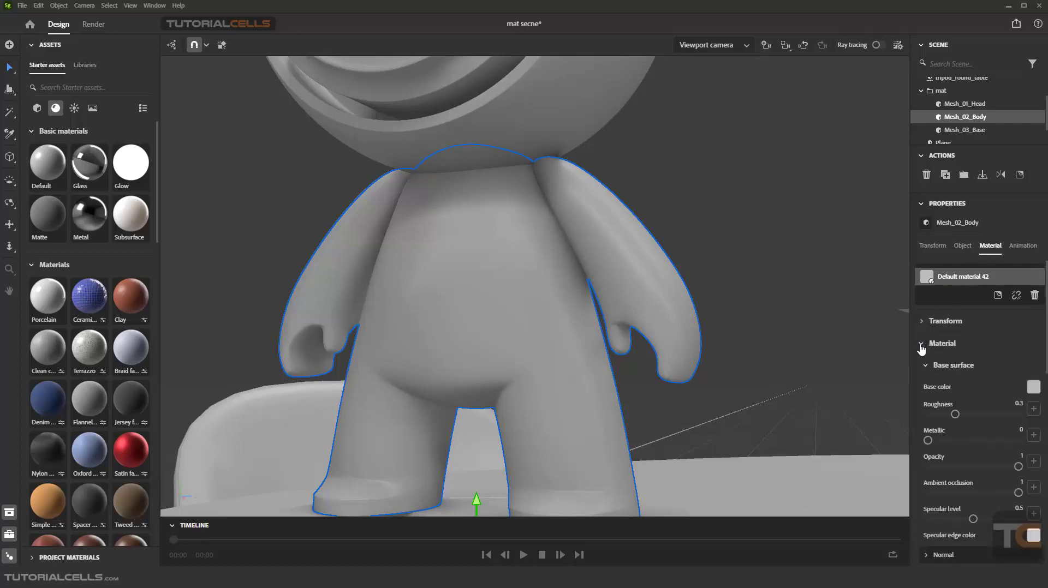
click(922, 345)
click(924, 322)
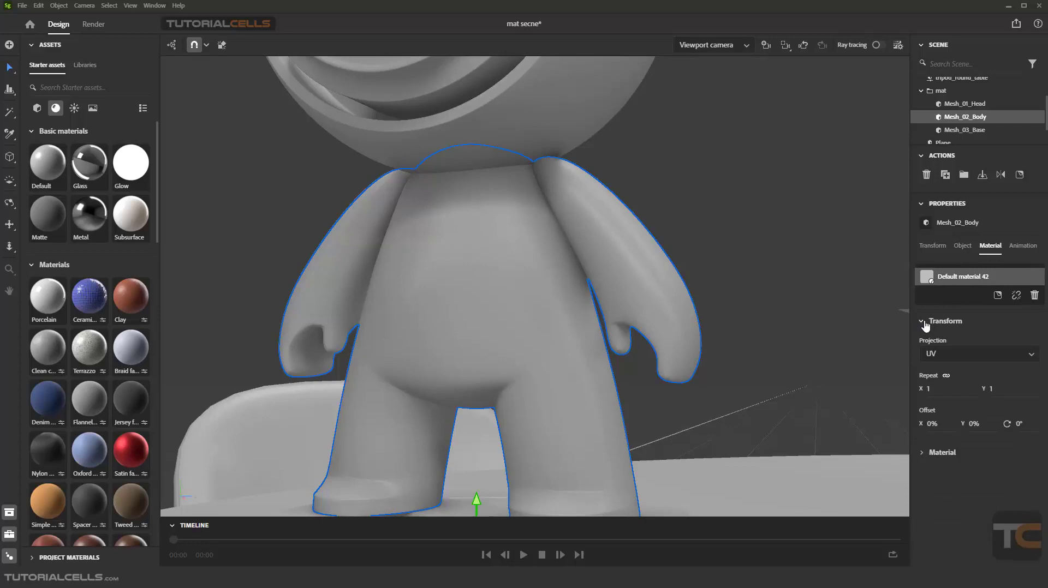
click(924, 323)
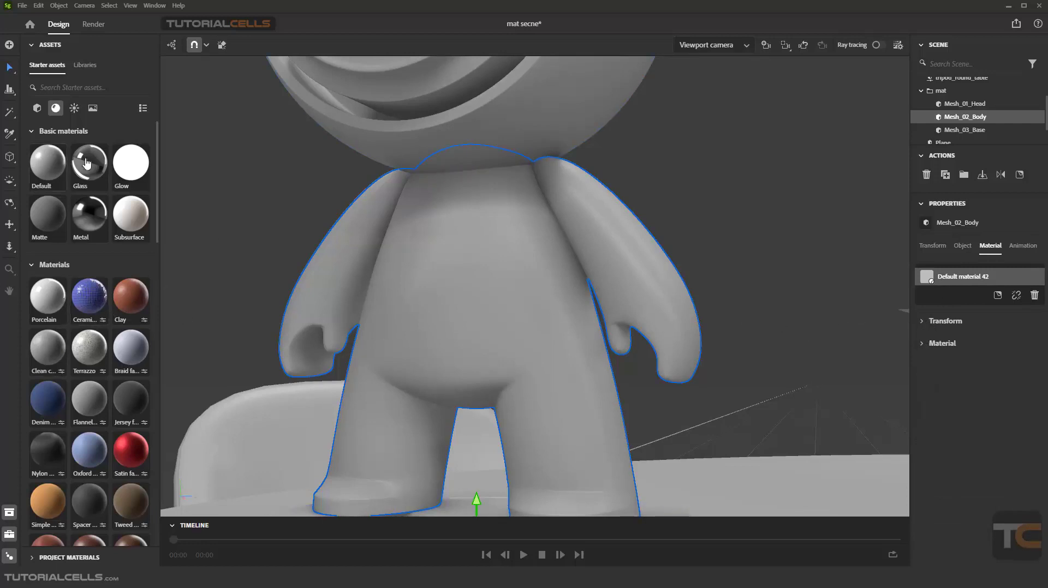
Try the Glass basic material on Mesh_02_Body, look through its Material parameters, and undo the assignment.
drag(87, 179, 451, 255)
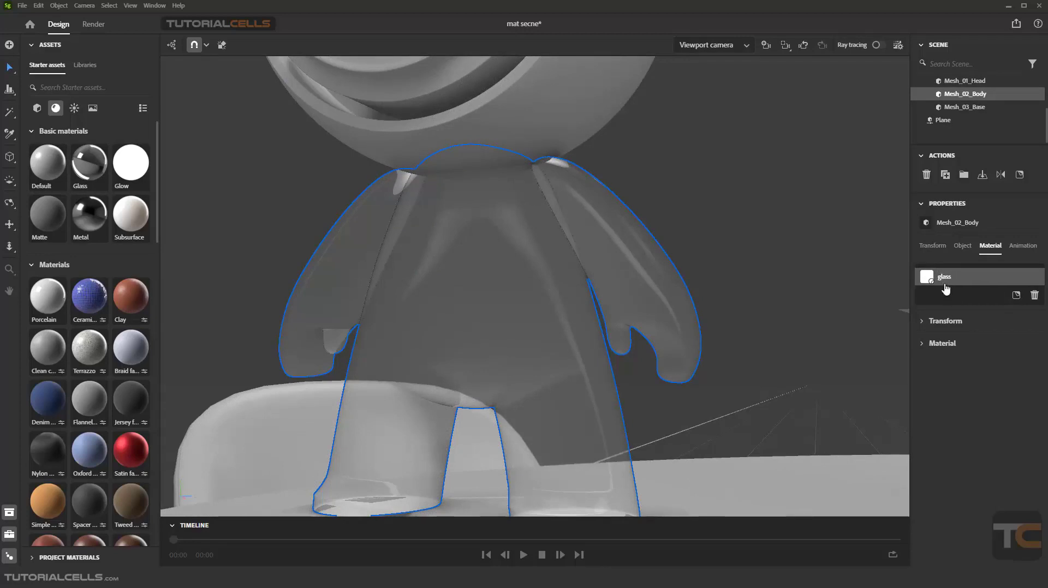
click(926, 343)
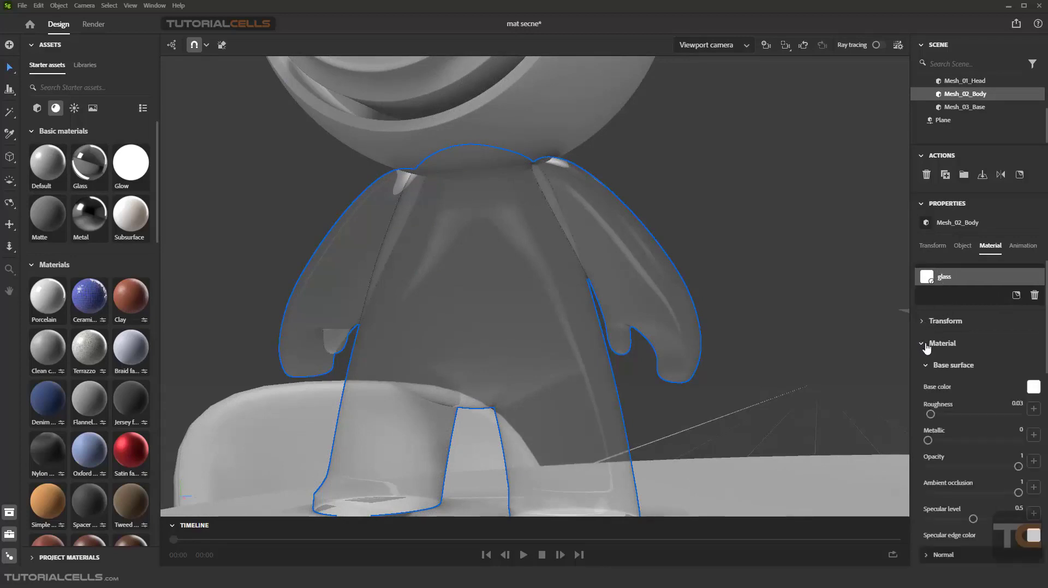
scroll(963, 395, down, 5)
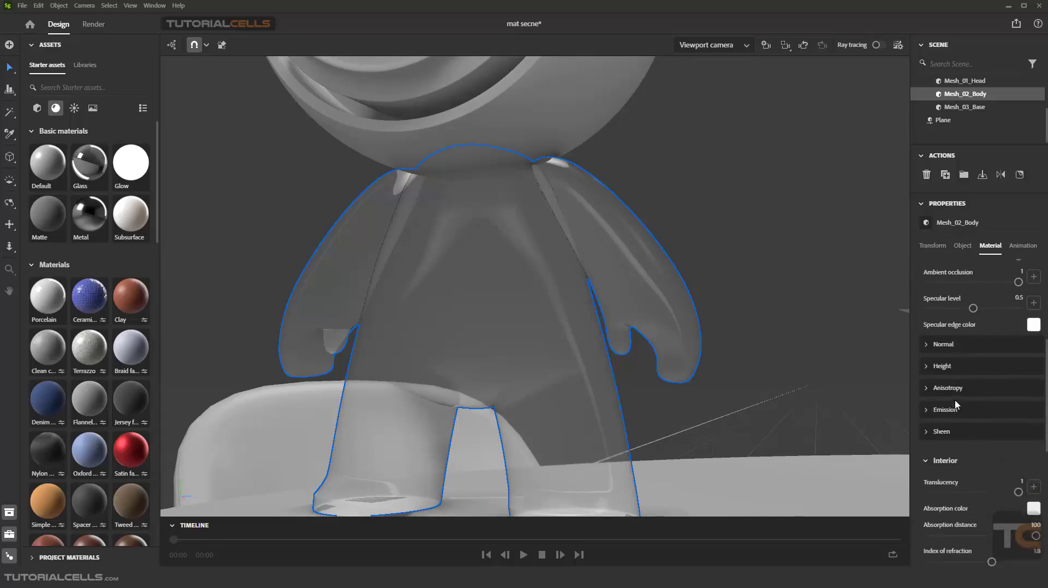
scroll(951, 431, down, 2)
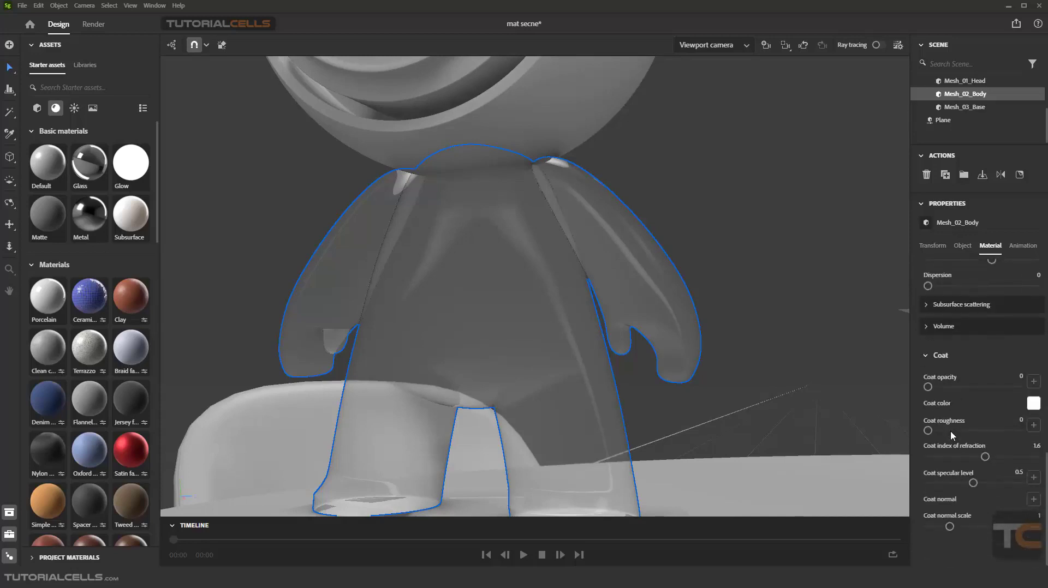
scroll(950, 430, up, 8)
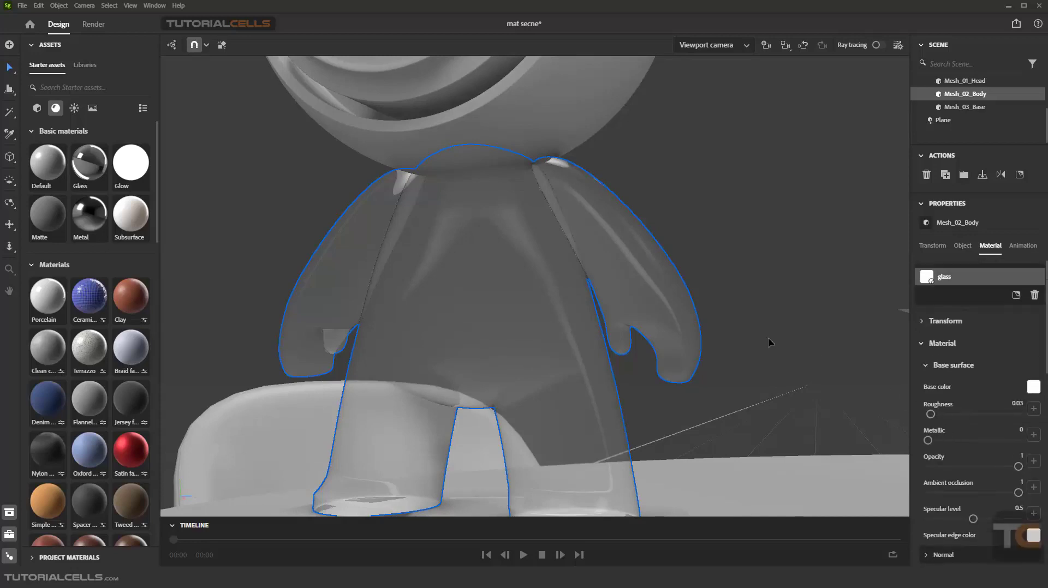
click(738, 324)
key(ctrl+z)
key(ctrl+z)
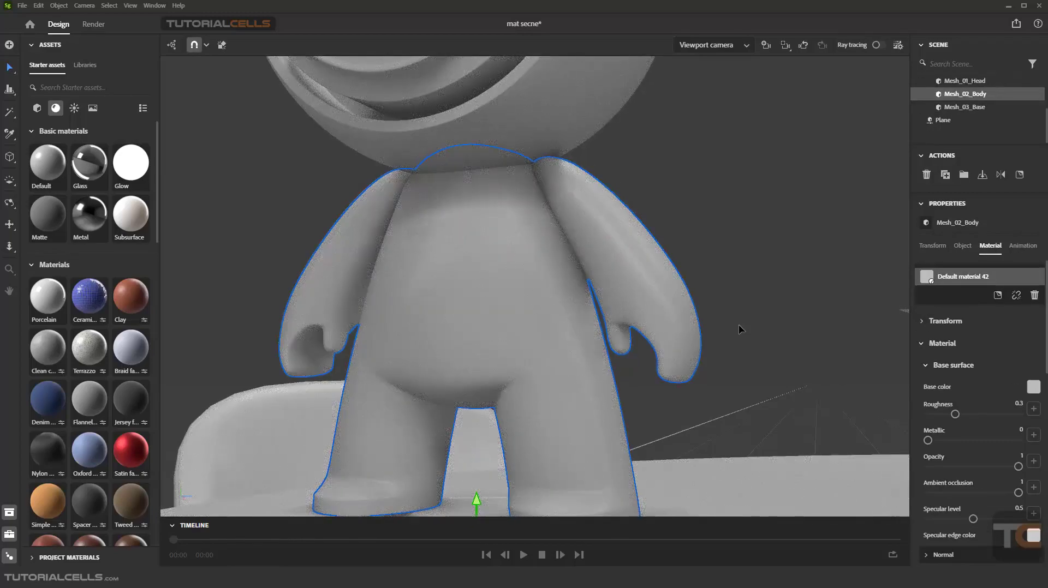
click(921, 345)
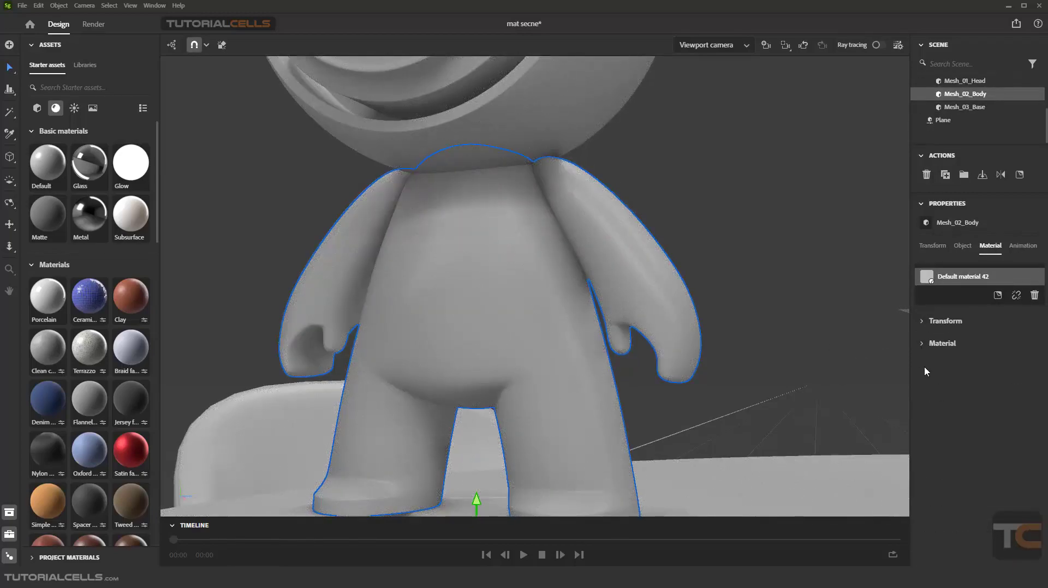
Expand the material's Transform section, browse the starter materials, and apply Ceramic Tiles to Mesh_02_Body.
click(925, 327)
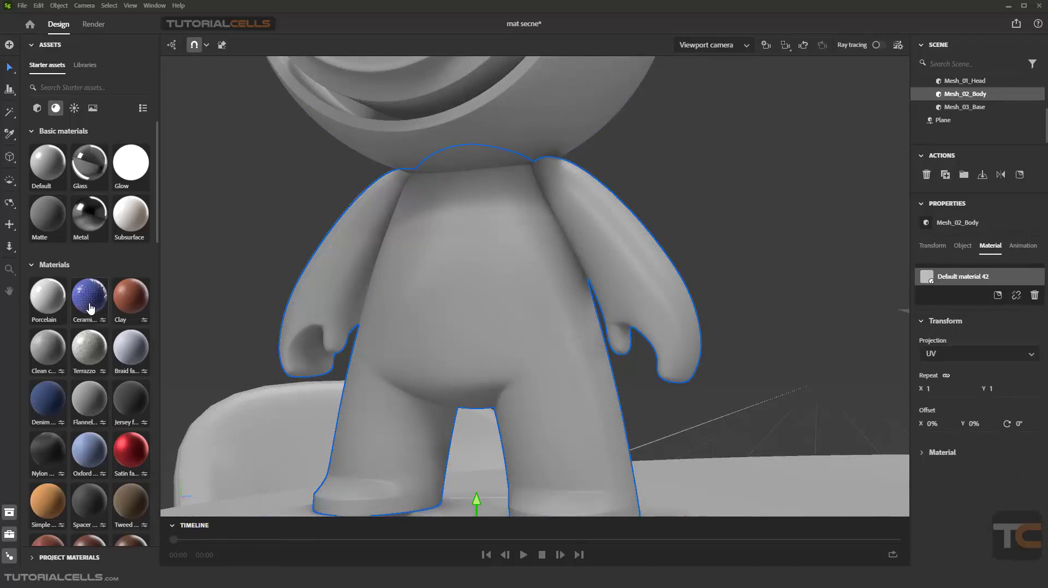
scroll(90, 308, down, 6)
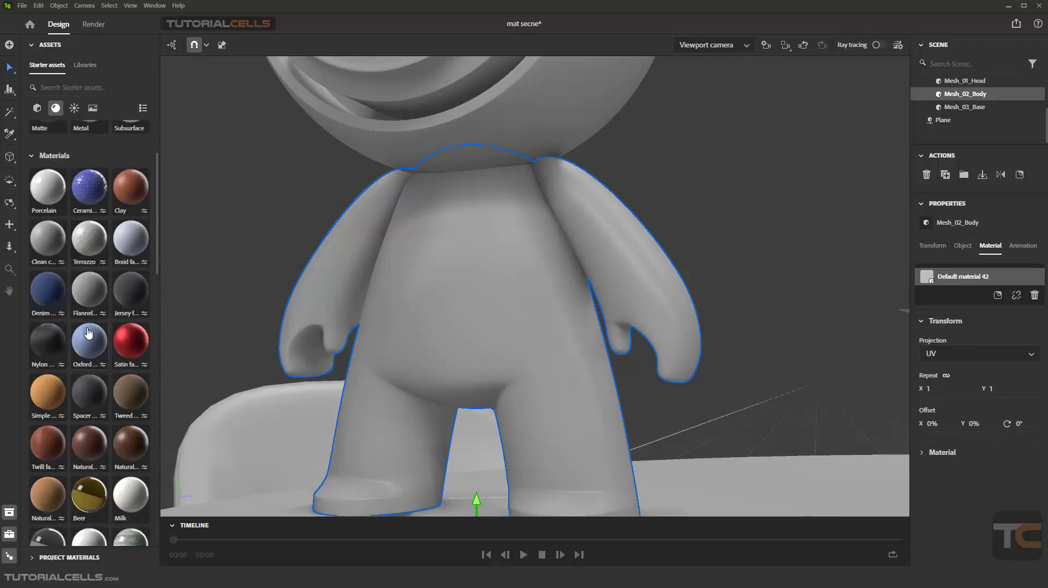
scroll(88, 333, down, 5)
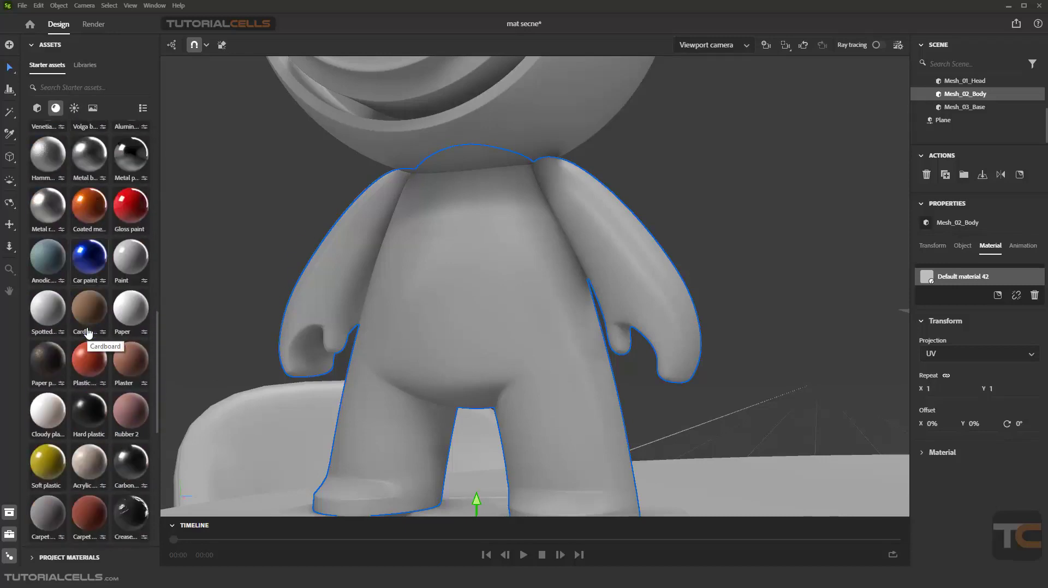
scroll(88, 333, up, 10)
scroll(88, 331, up, 2)
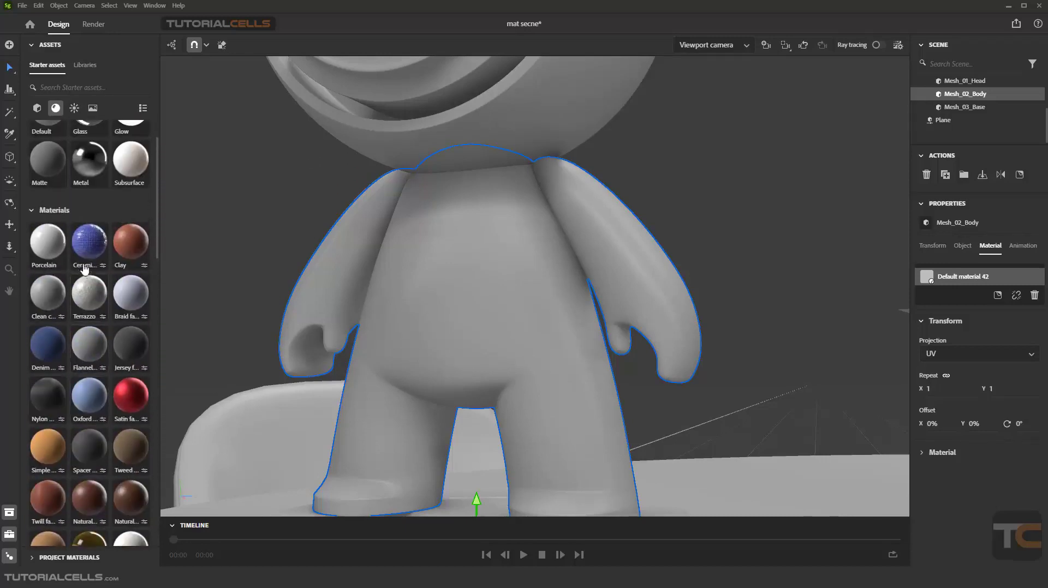
drag(87, 248, 442, 329)
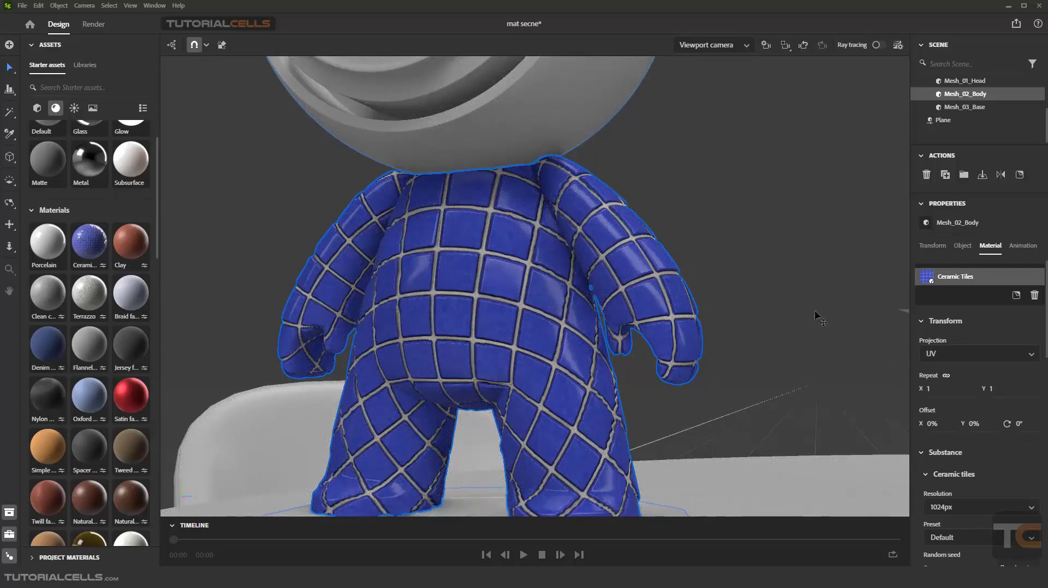
Try the Triplanar (local) and Triplanar (global) projections on the Ceramic Tiles material, inspect each on the body, and return to UV.
click(947, 355)
click(957, 387)
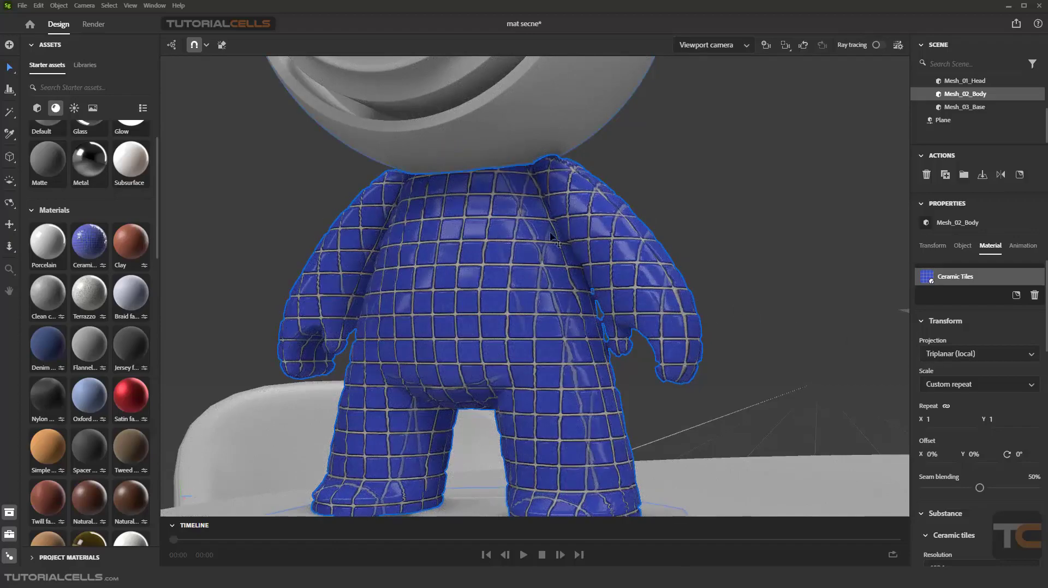
right_drag(582, 236, 752, 306)
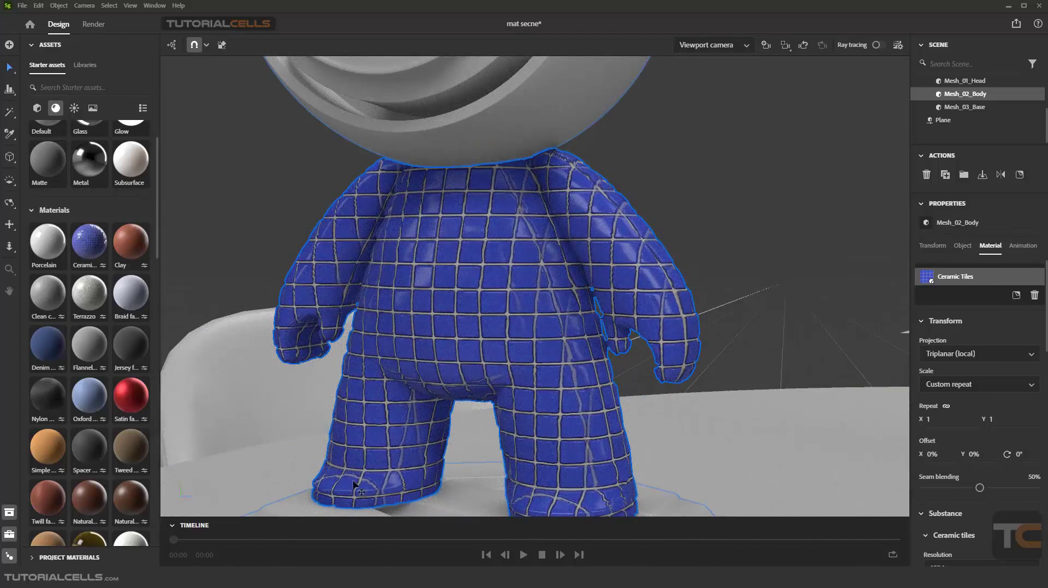
click(974, 357)
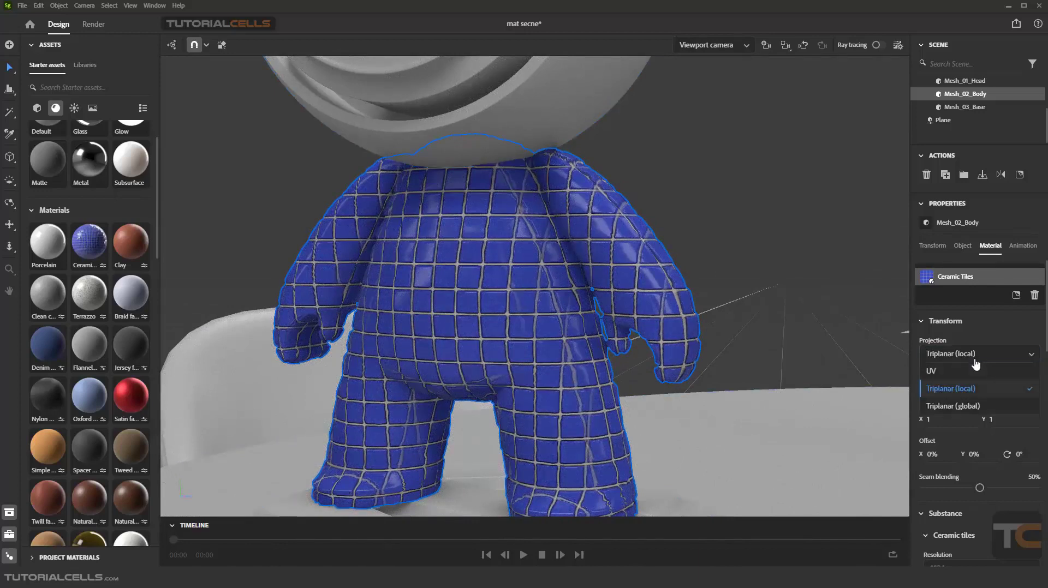
click(949, 407)
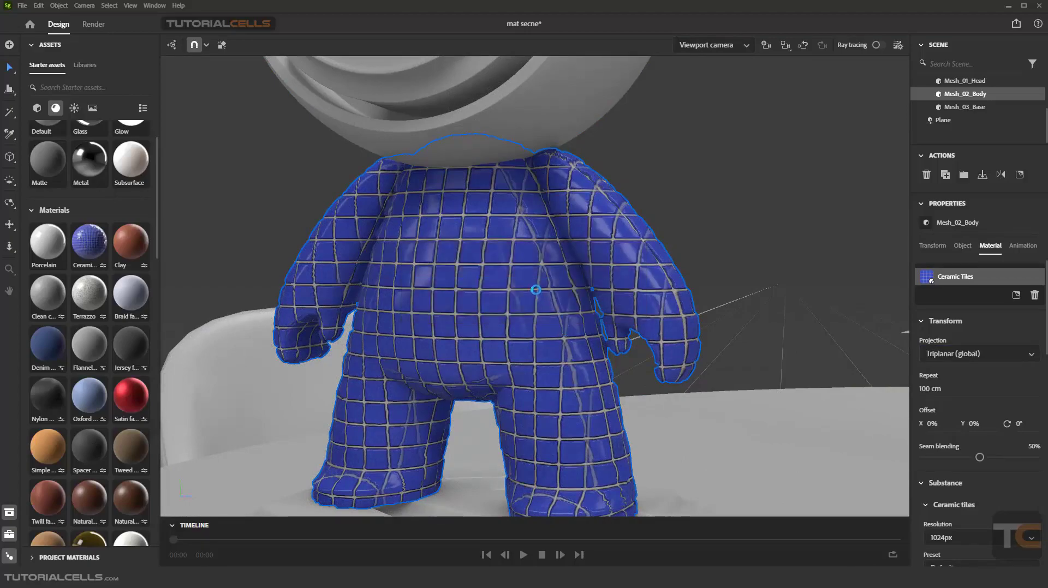
right_drag(547, 269, 753, 311)
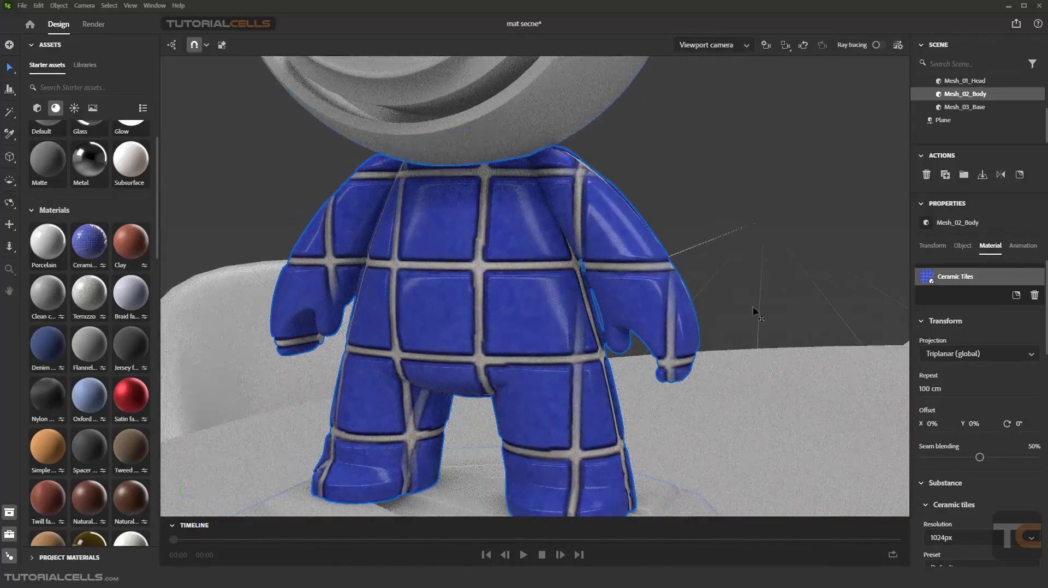
click(994, 355)
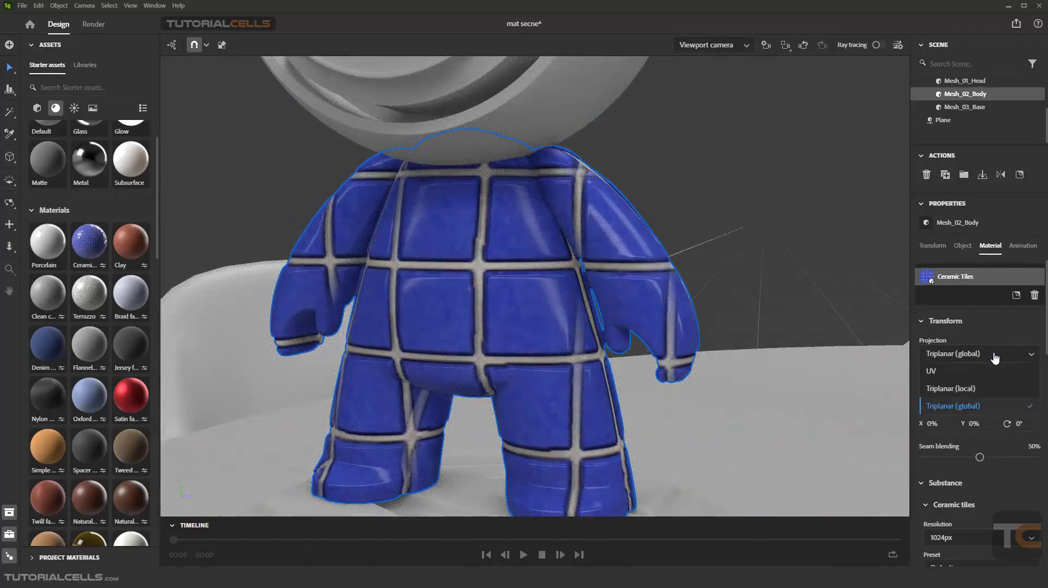
click(954, 372)
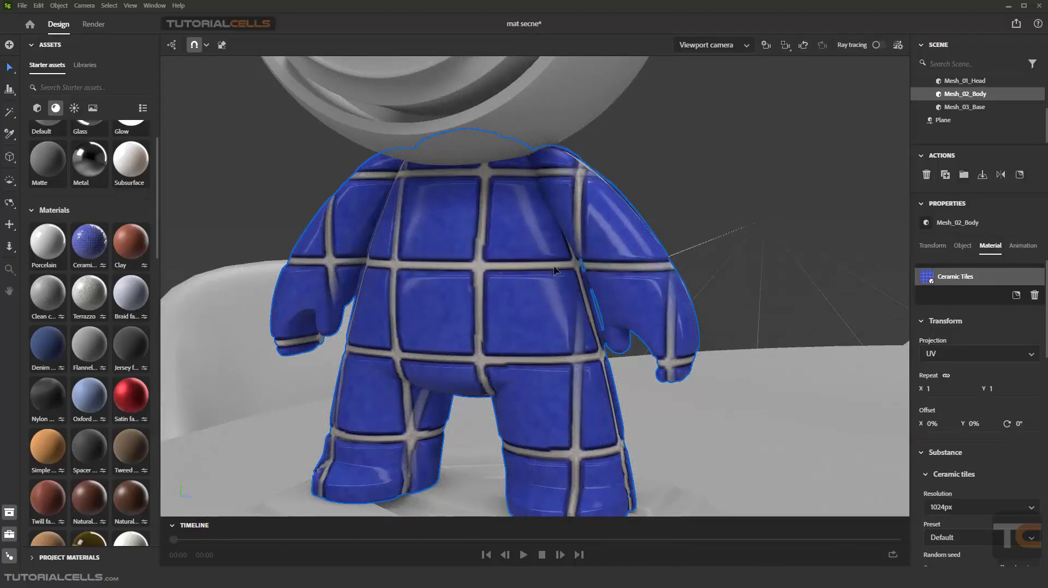
right_drag(441, 241, 499, 249)
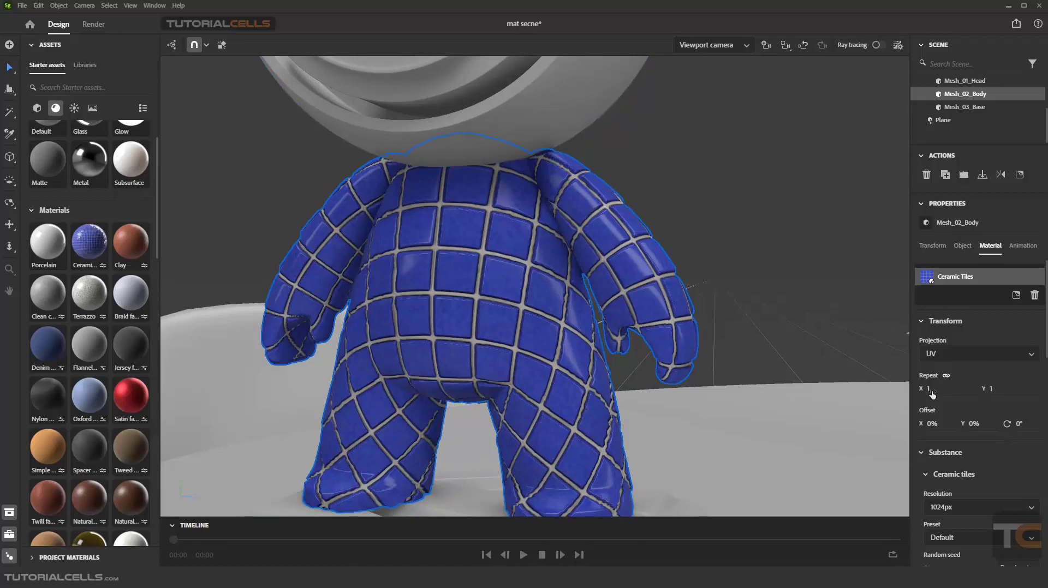
Set the Ceramic Tiles transform to a linked repeat of 3.4, an X offset of 13% and a rotation of 2°.
drag(929, 390, 944, 390)
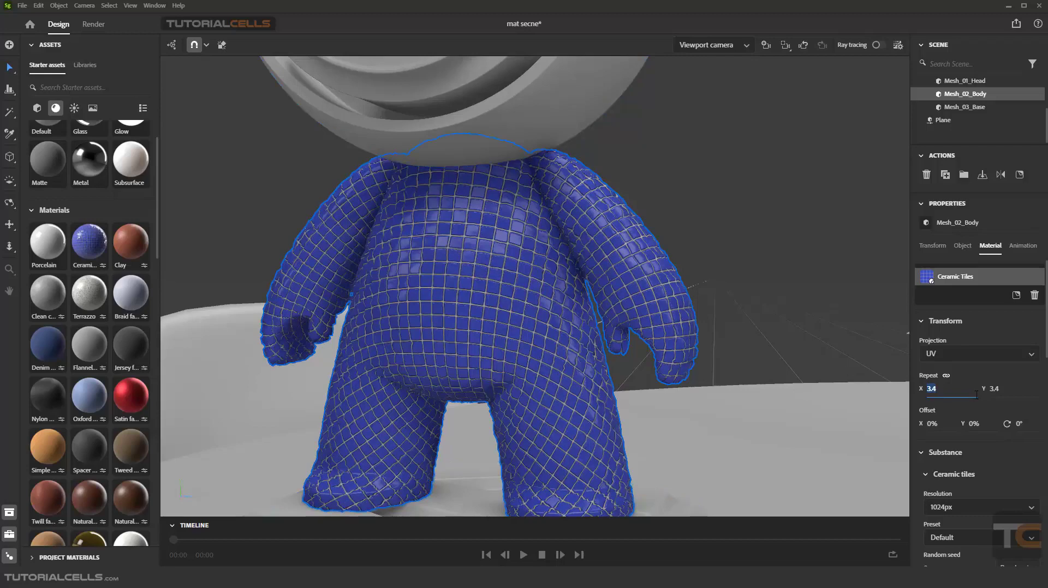
key(Return)
drag(930, 425, 938, 425)
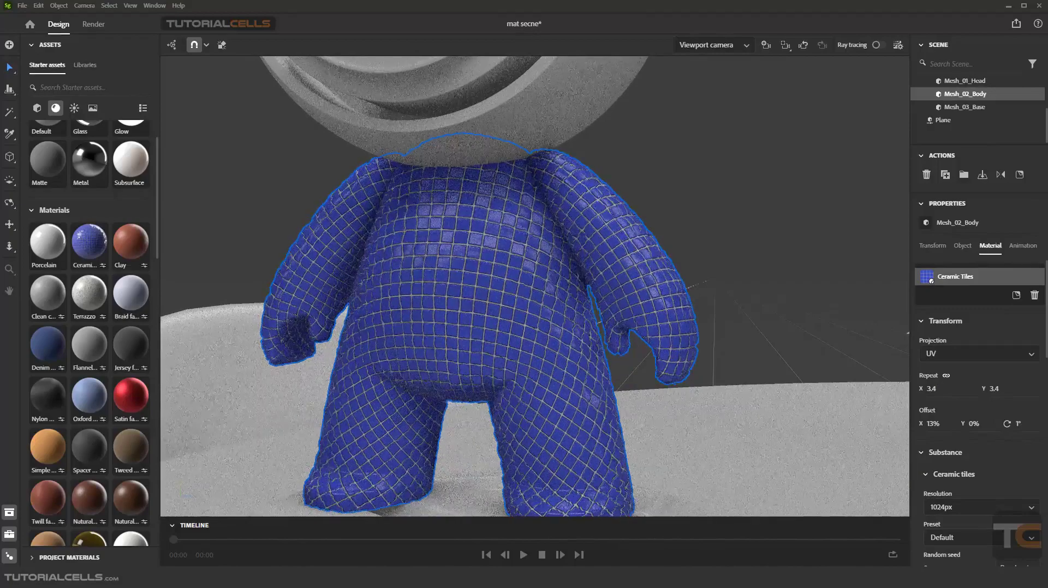
drag(1019, 424, 1023, 424)
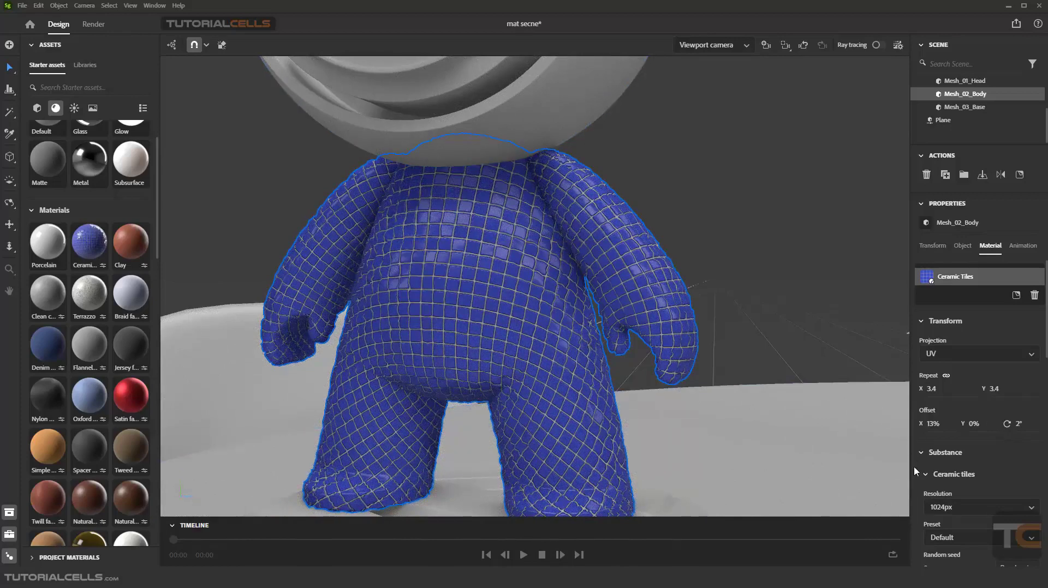
Collapse the material's Transform section and leave only the Substance parameters expanded.
scroll(936, 469, down, 2)
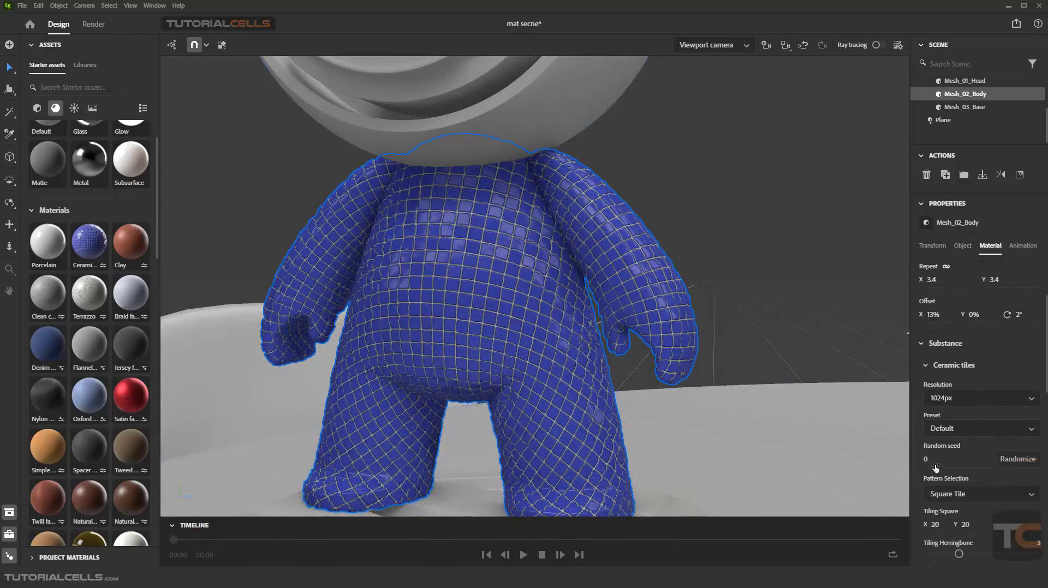
click(928, 344)
click(924, 322)
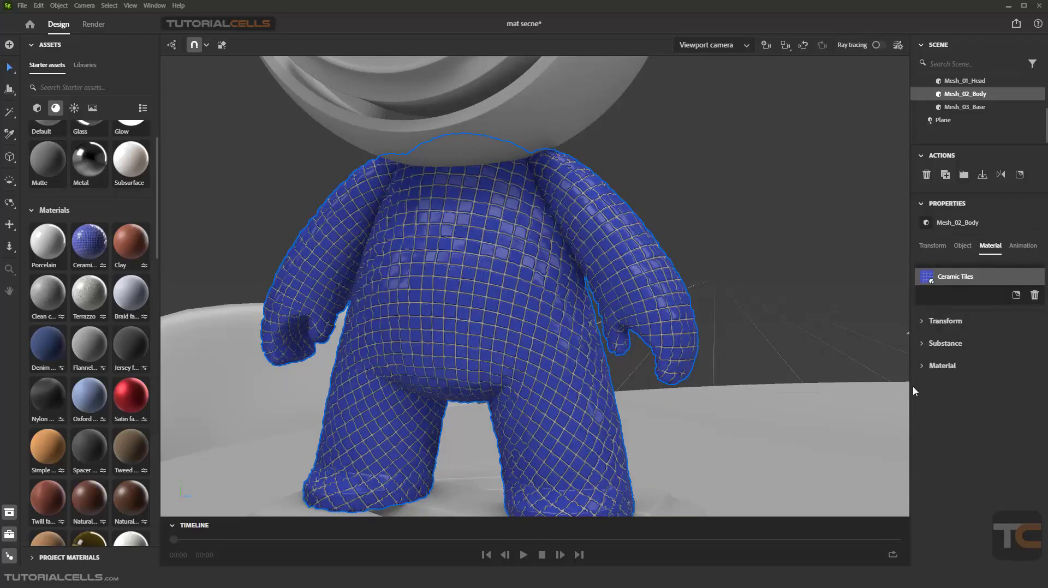
click(927, 345)
click(925, 348)
click(921, 348)
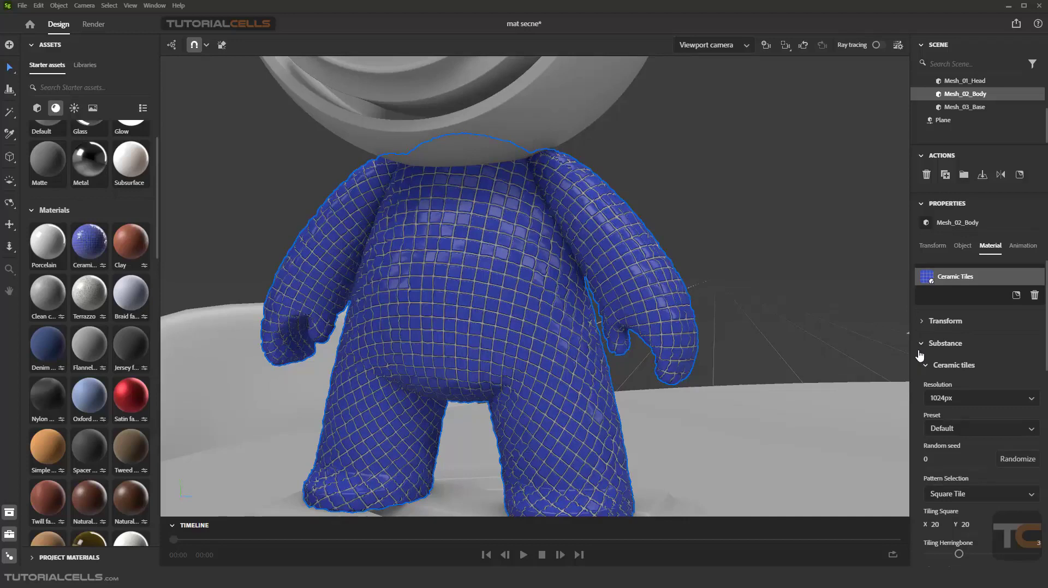
Try the Hexagon Vintage Tile Blue preset on the ceramic tiles, and switch the preset to Old Terracotta Tile.
scroll(946, 393, down, 2)
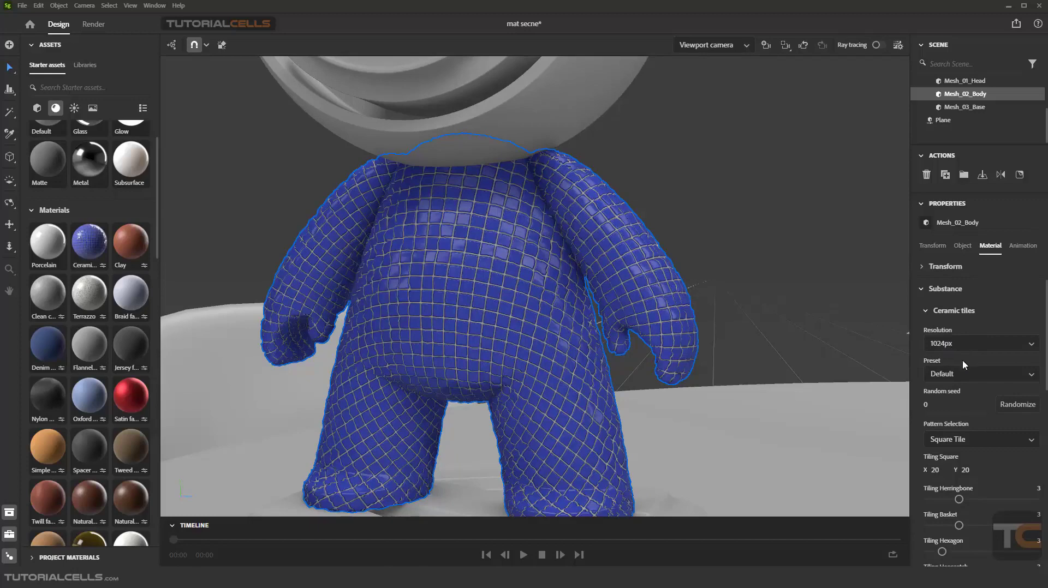
click(961, 376)
click(955, 410)
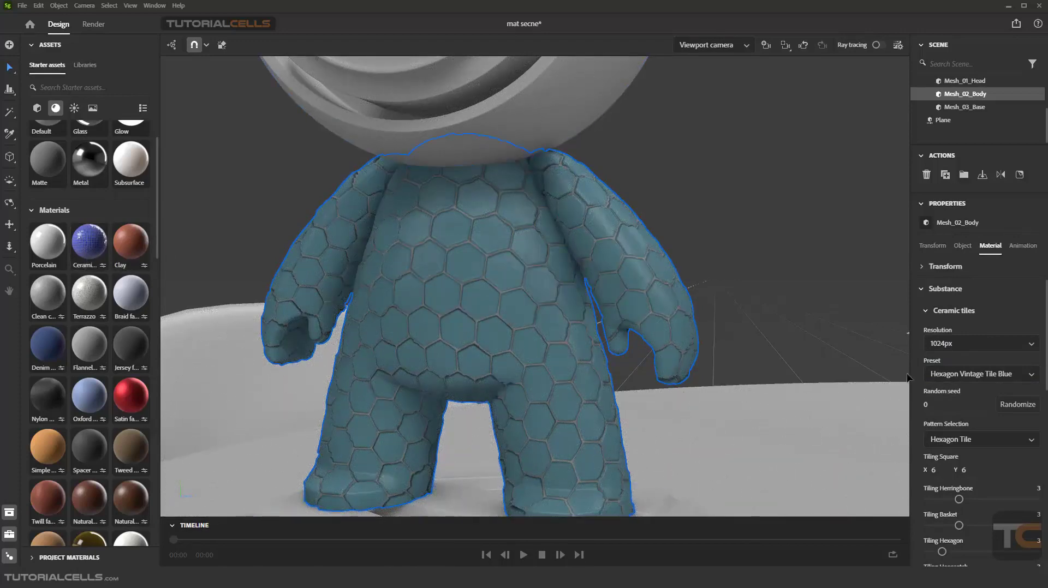
click(958, 378)
click(958, 426)
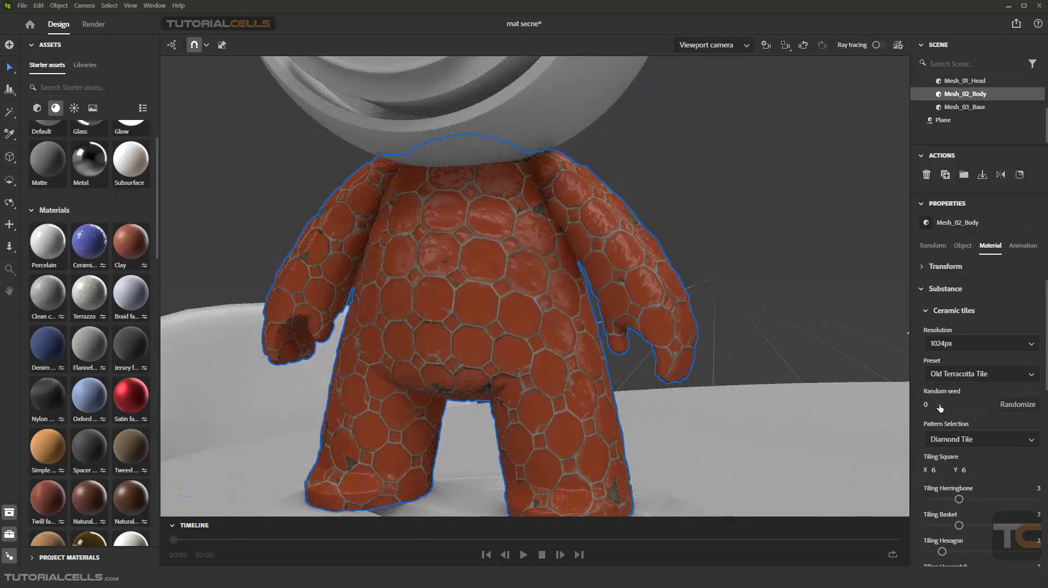
Set Tiling Square X to 13, look through the remaining ceramic tiles parameters, and collapse that group.
scroll(948, 412, down, 4)
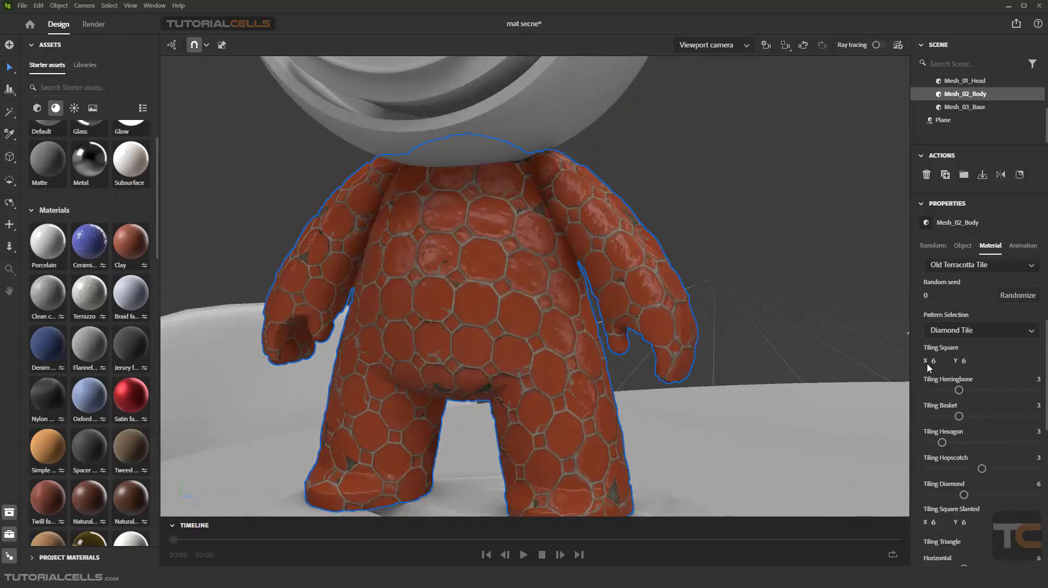
drag(931, 362, 952, 362)
scroll(936, 370, down, 1)
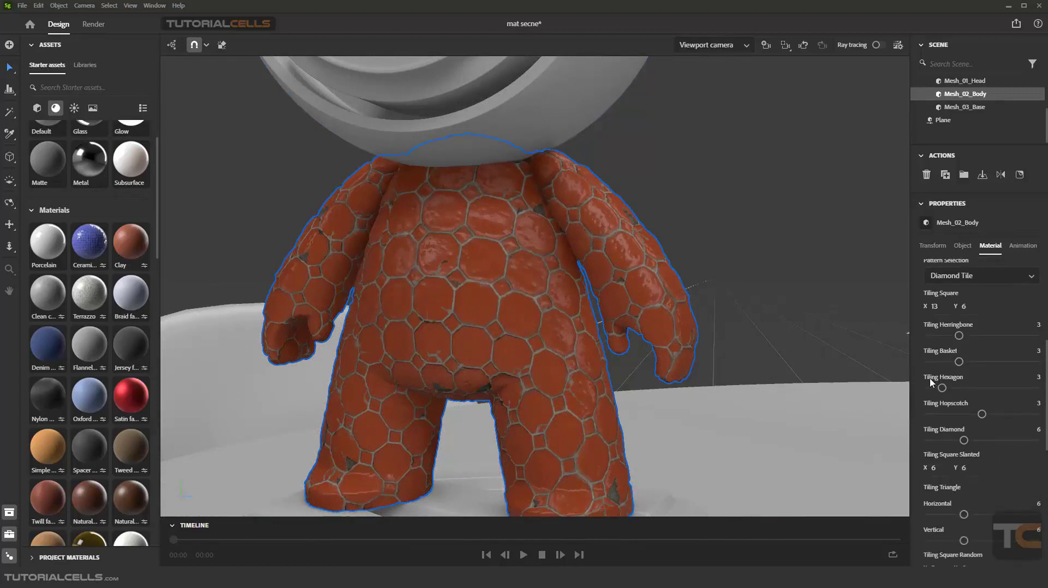
scroll(934, 380, down, 2)
scroll(934, 381, down, 2)
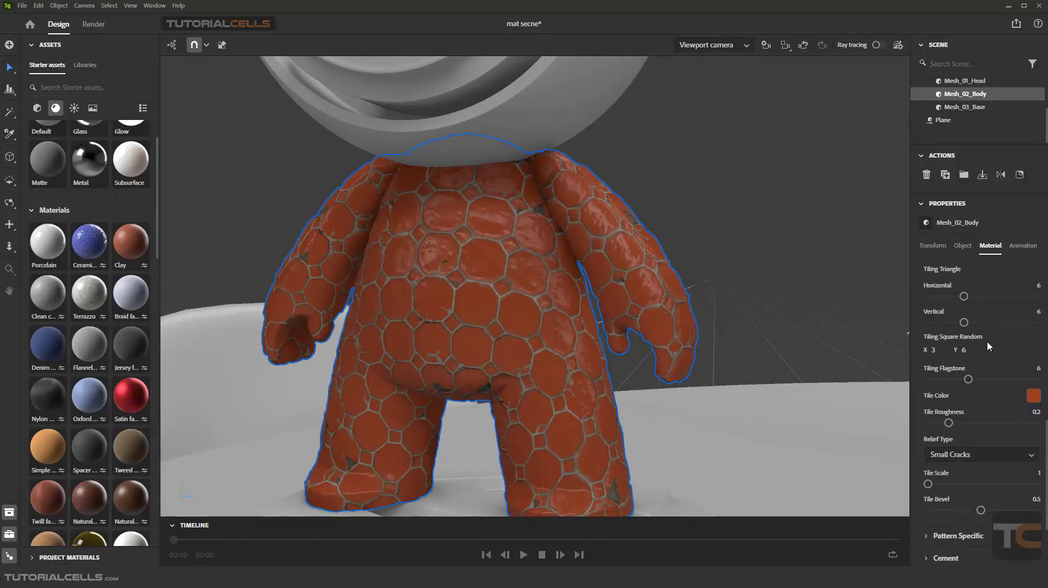
scroll(975, 362, down, 2)
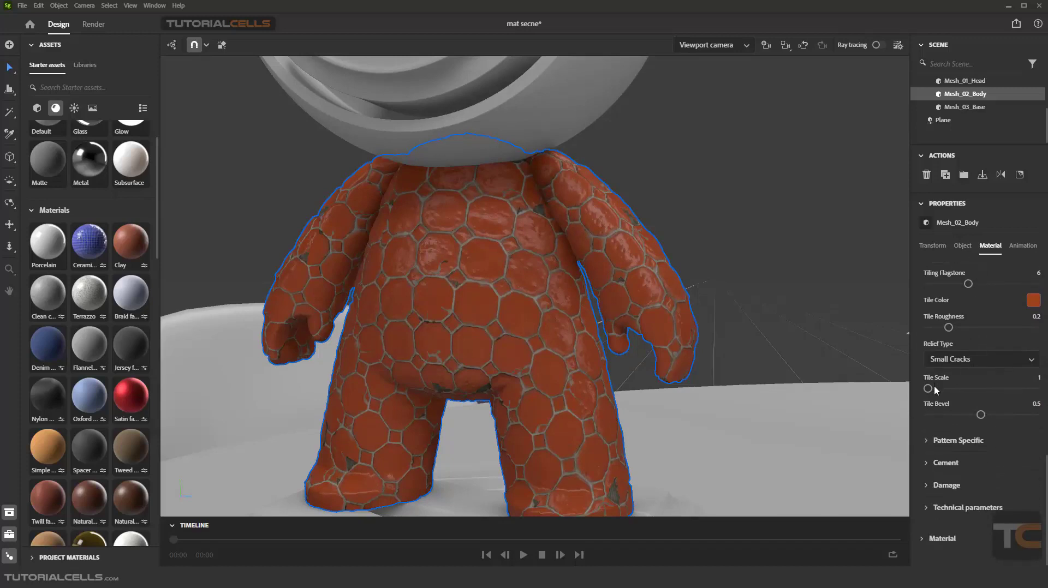
scroll(945, 408, up, 3)
scroll(945, 412, up, 4)
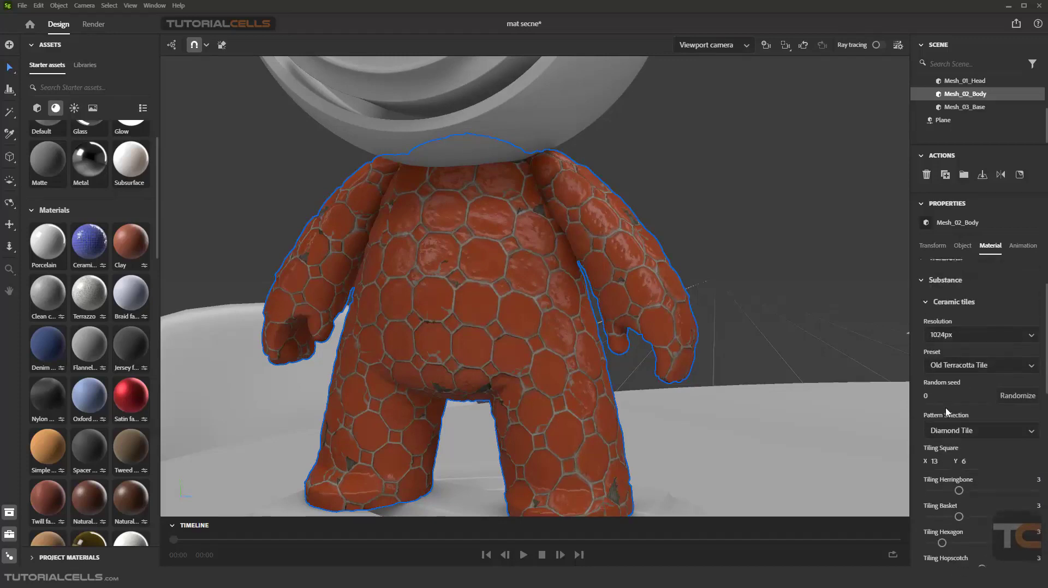
click(924, 367)
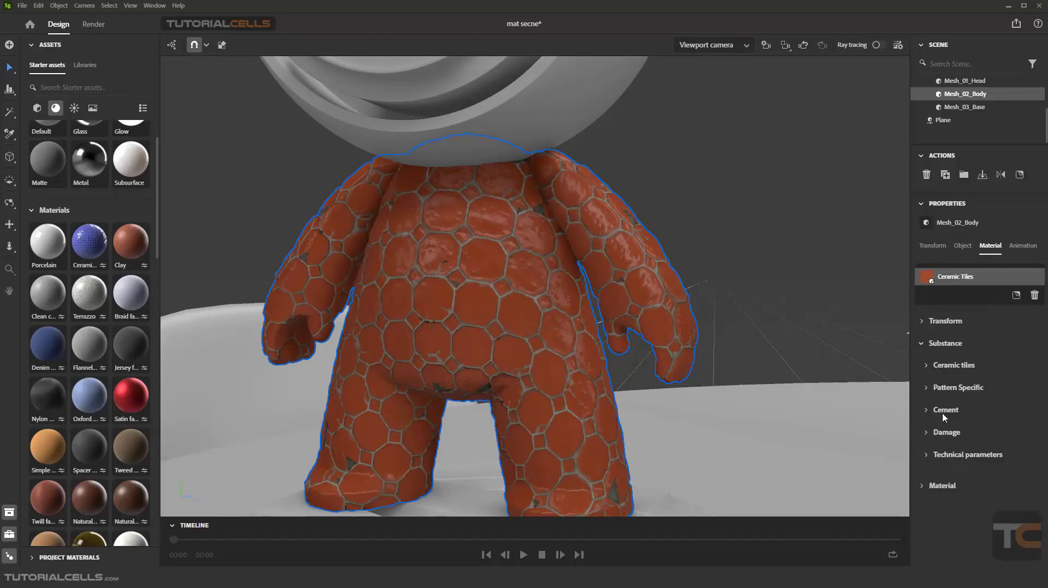
Glance at the Technical parameters, set Damage Tile to 0.79 in the Damage group, and collapse the Substance section.
click(926, 457)
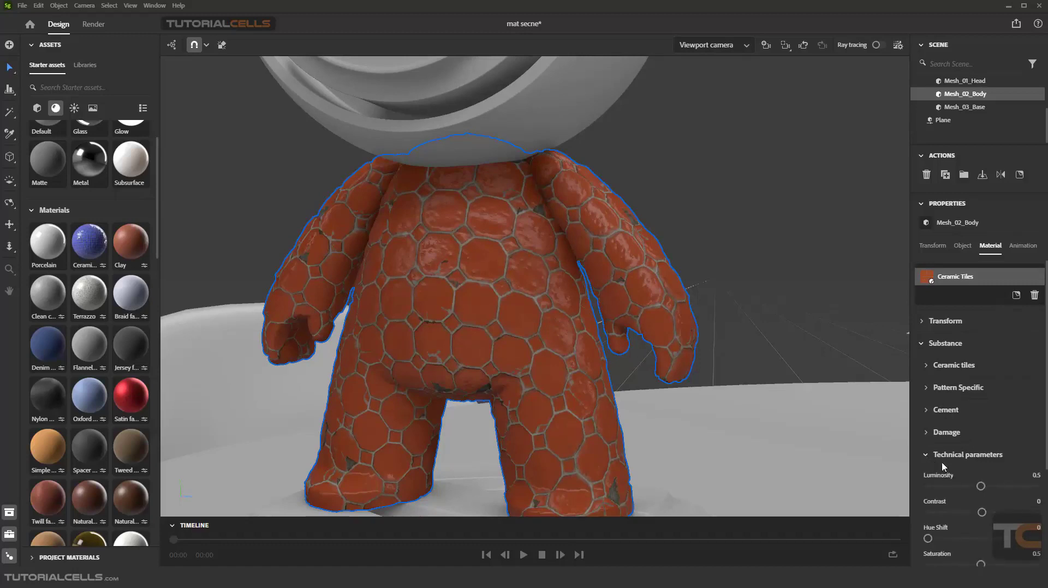
click(926, 456)
click(928, 437)
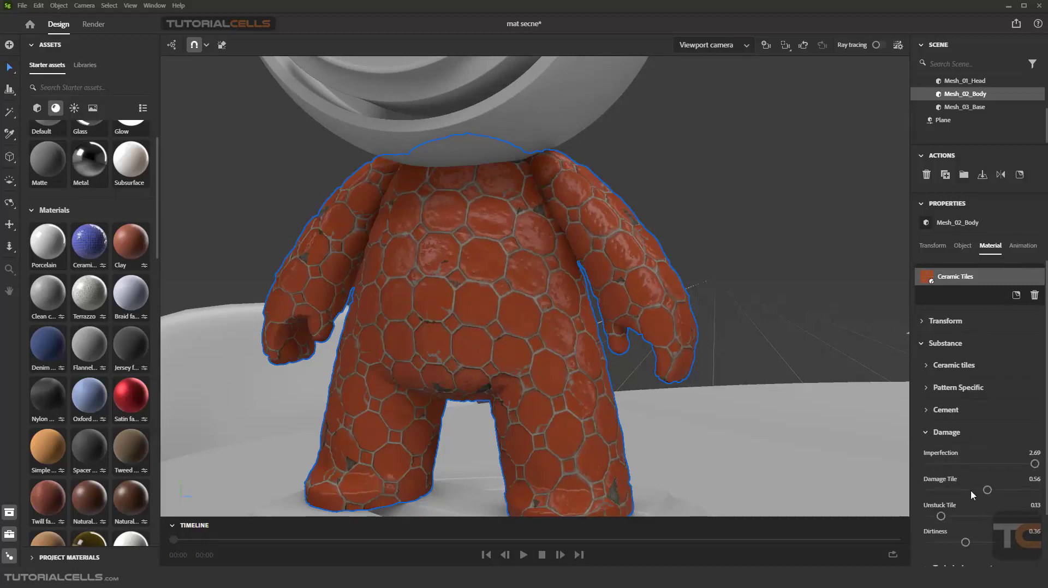
drag(987, 490, 1011, 490)
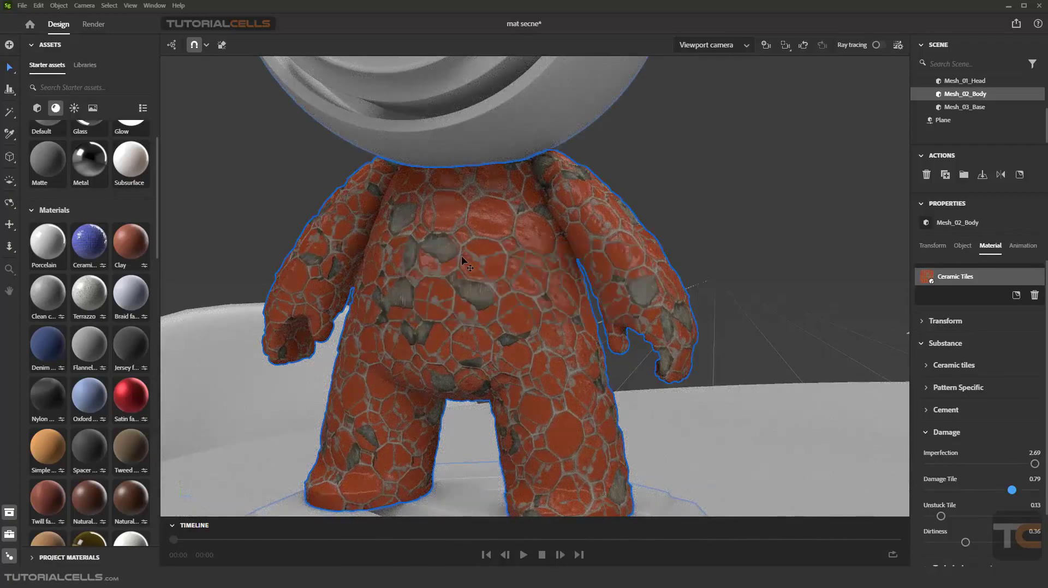
click(923, 343)
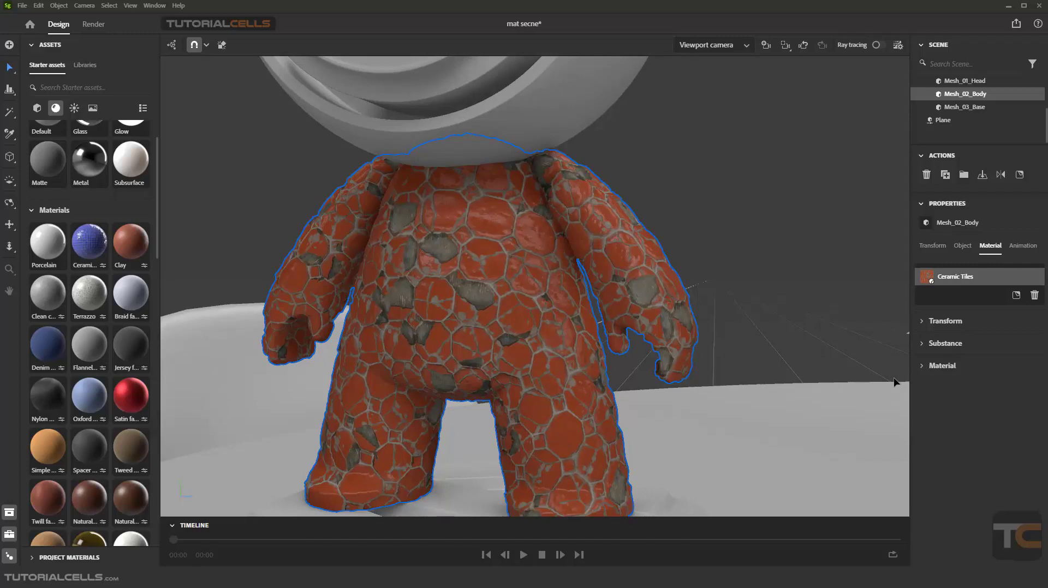
Review the Import to scene options, including placing a material on the selection, and close them without importing anything.
click(12, 45)
click(60, 52)
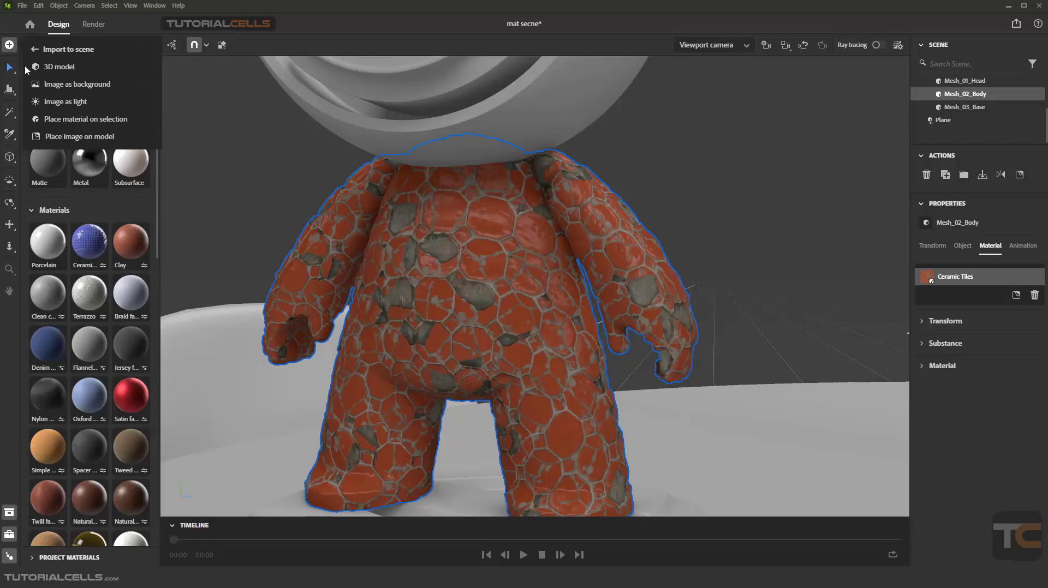
click(60, 50)
click(61, 81)
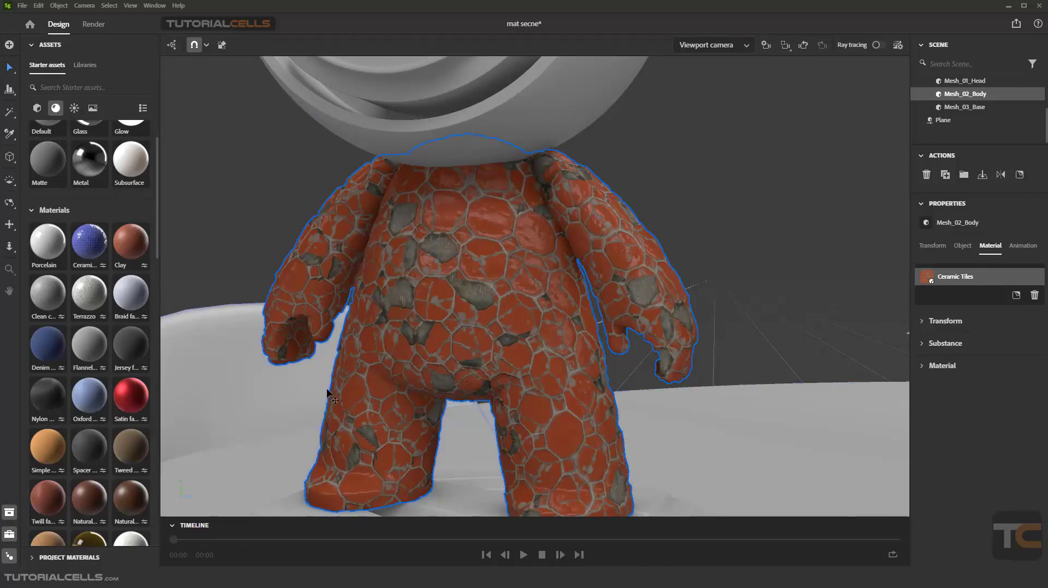
Browse the starter materials library and glance at the Transform settings of the Ceramic Tiles material.
scroll(108, 281, down, 10)
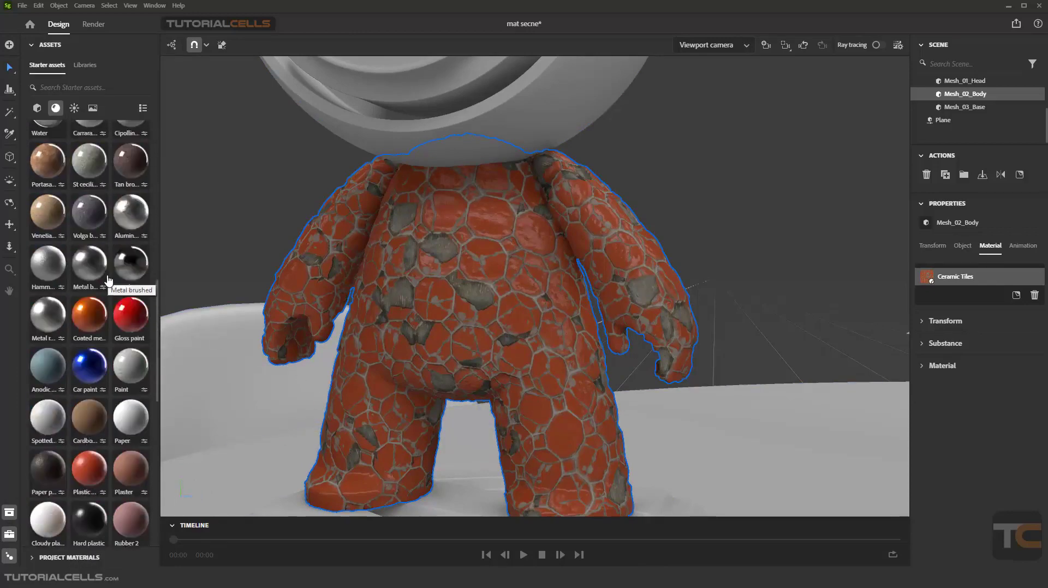
scroll(108, 281, up, 8)
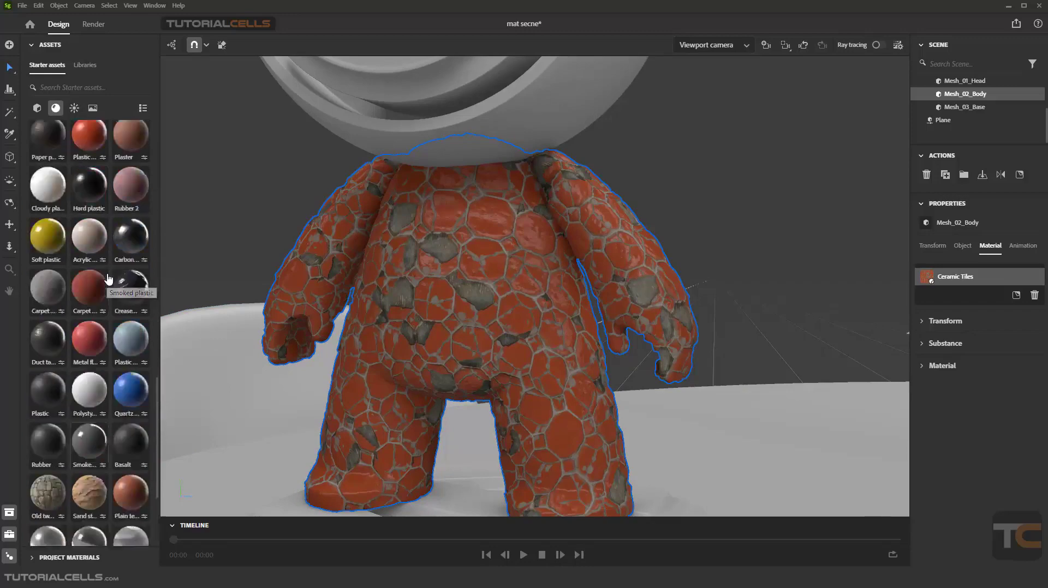
scroll(107, 280, up, 5)
scroll(105, 311, down, 4)
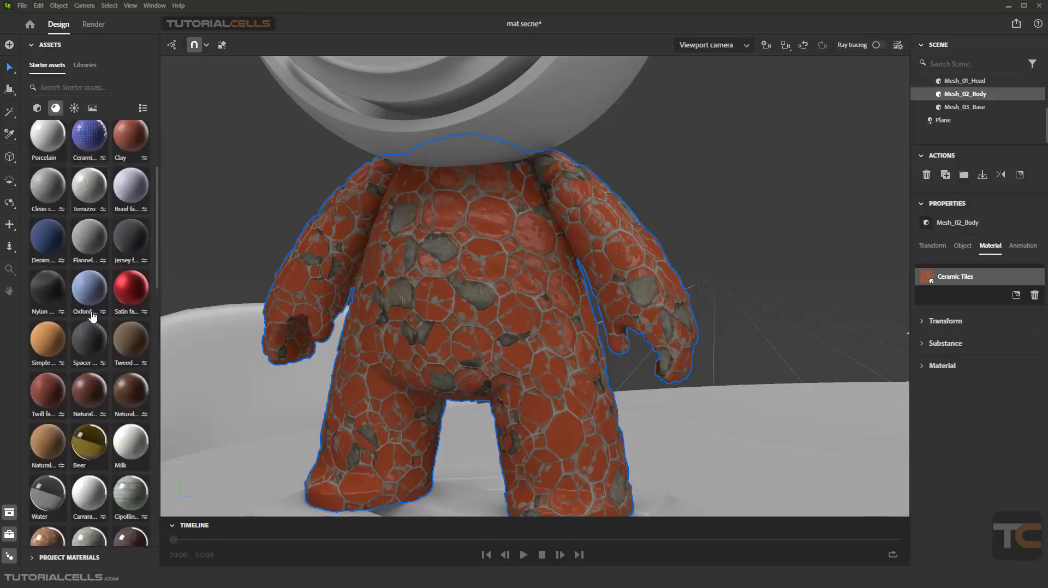
scroll(104, 315, up, 1)
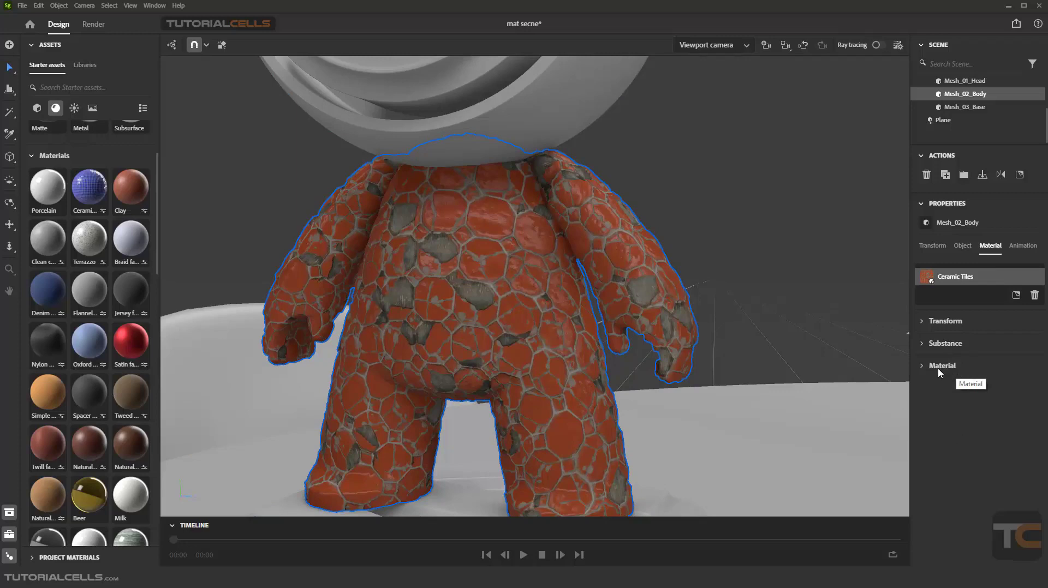
click(922, 322)
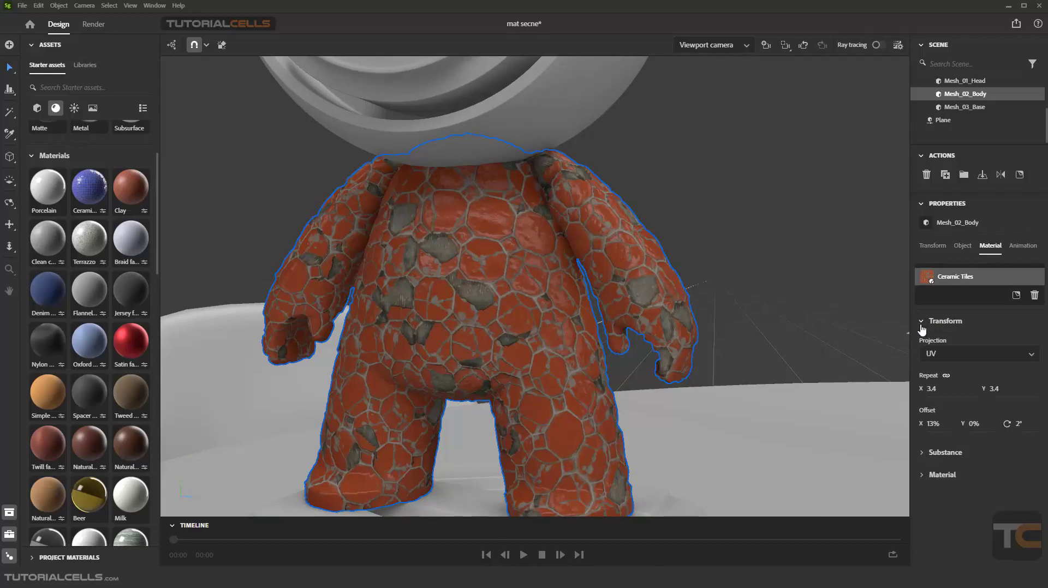
click(922, 323)
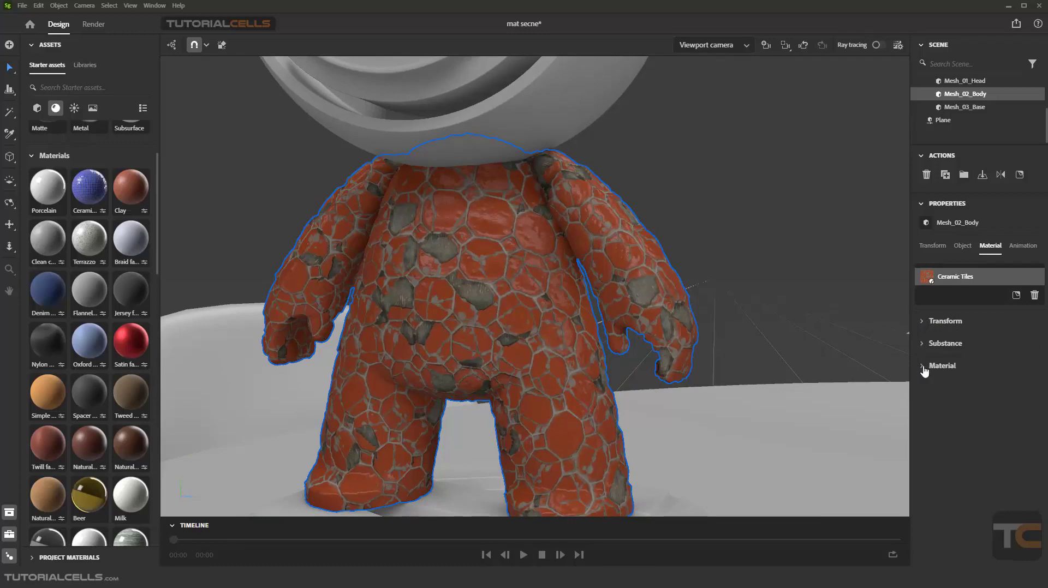
Remove the Ceramic Tiles material from Mesh_02_Body, reselect the mesh and look over its default material's Base surface, Interior and Coat groups.
click(1034, 295)
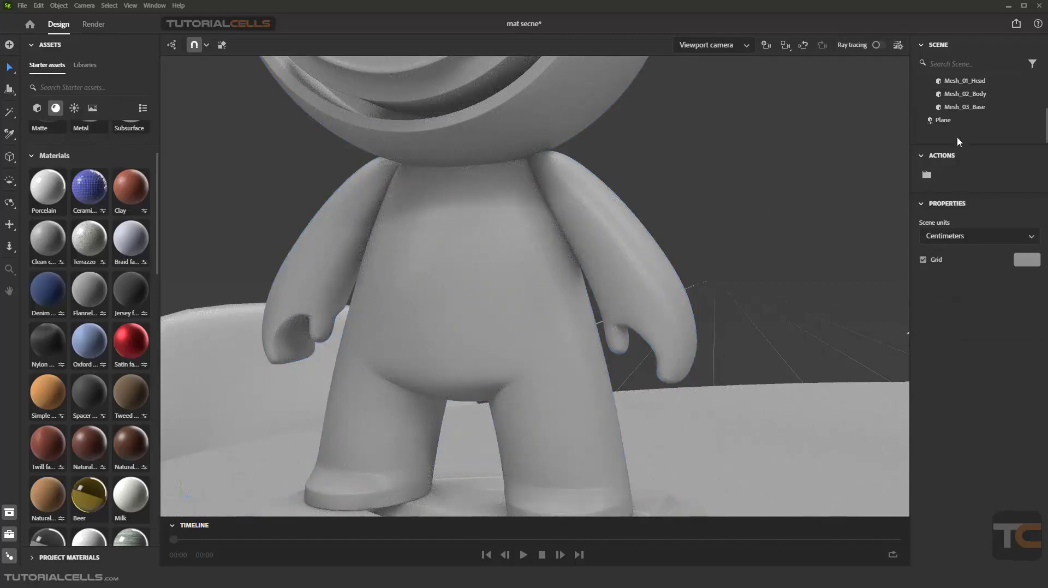
click(965, 94)
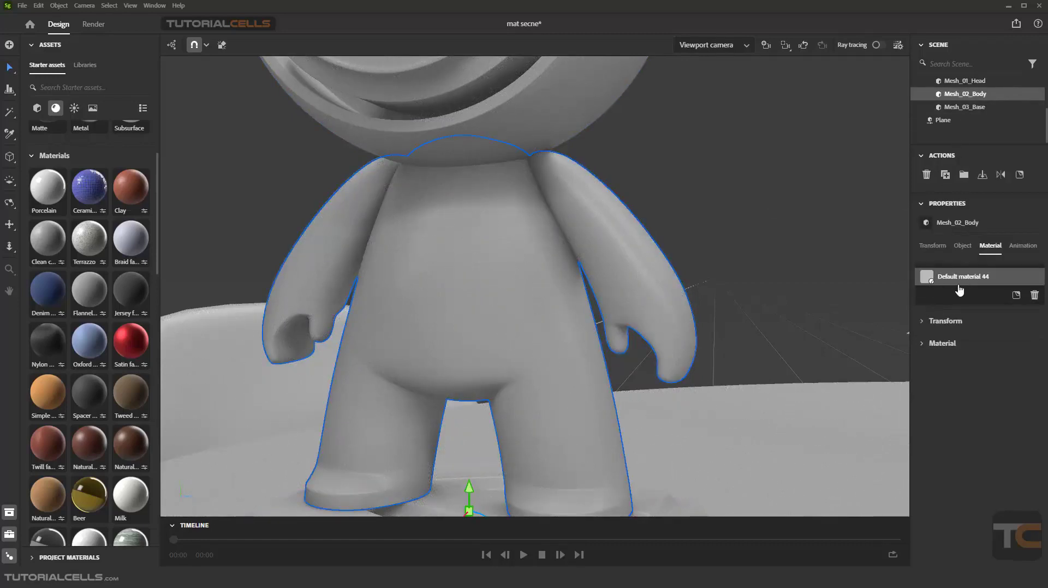
click(924, 345)
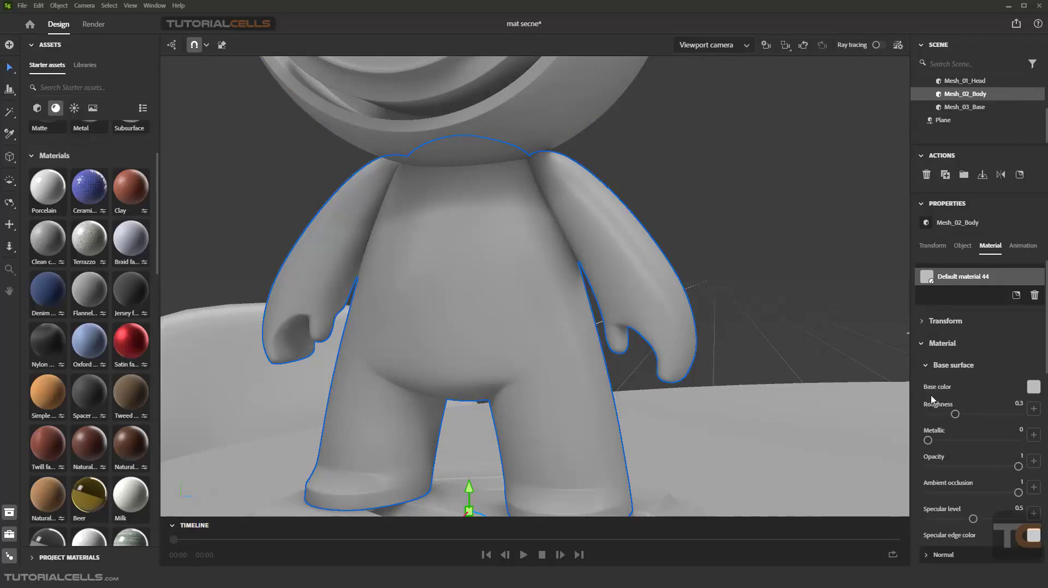
scroll(927, 376, down, 1)
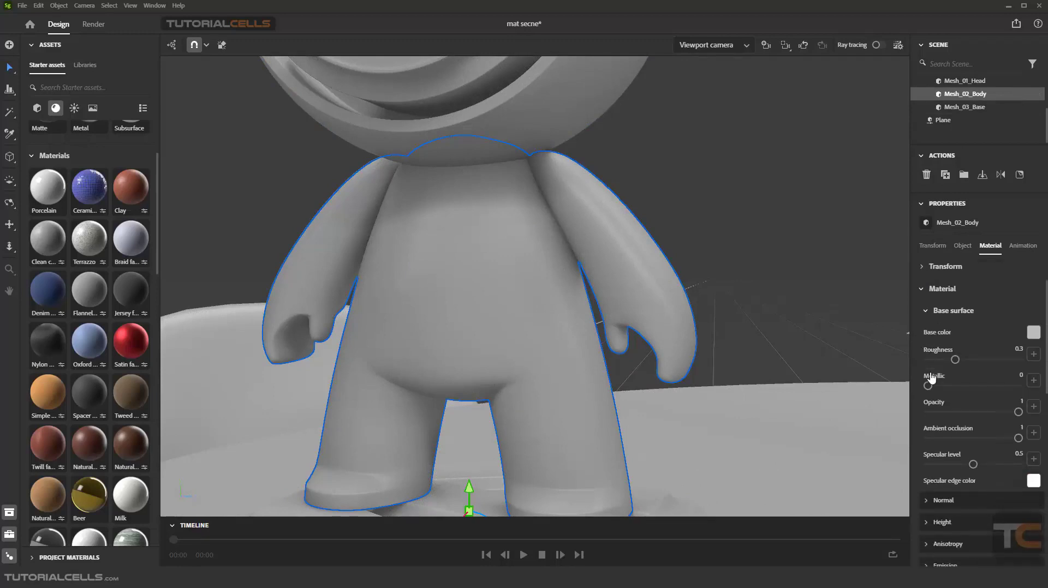
click(925, 316)
click(926, 333)
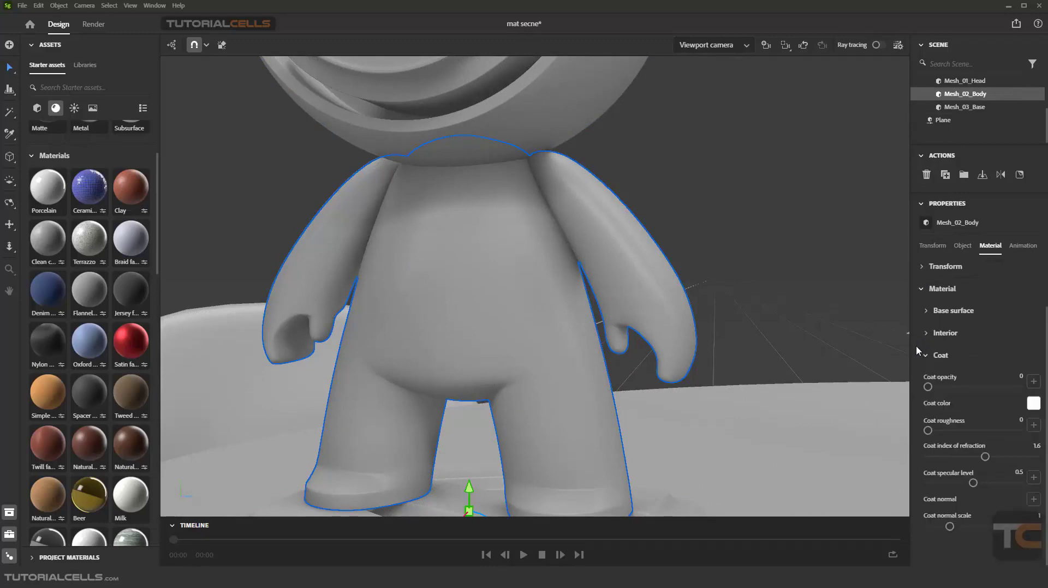
click(925, 356)
click(921, 344)
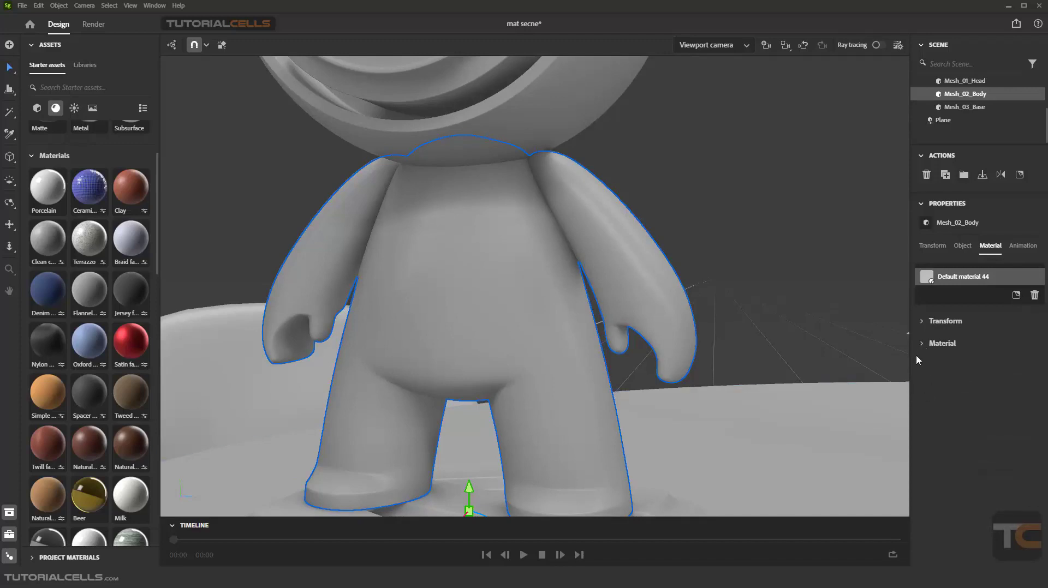
Set the Base color of the body's default material to dark red, RGB 133, 42, 42.
click(921, 343)
click(926, 366)
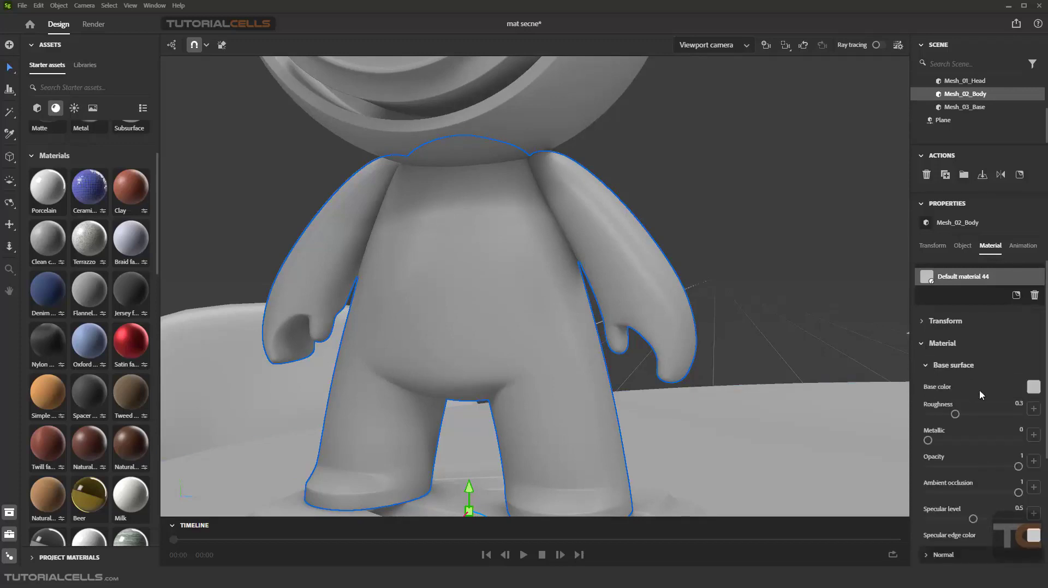
scroll(979, 388, down, 2)
scroll(955, 376, up, 2)
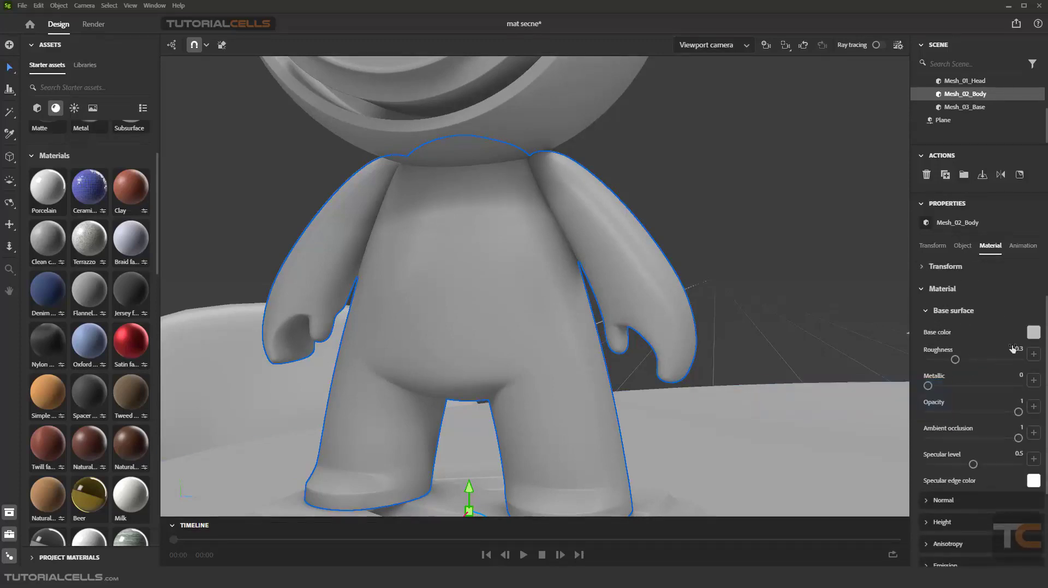
click(1033, 333)
mouse_move(939, 311)
mouse_down()
mouse_move(947, 262)
mouse_move(931, 305)
mouse_move(963, 264)
mouse_move(970, 312)
mouse_up()
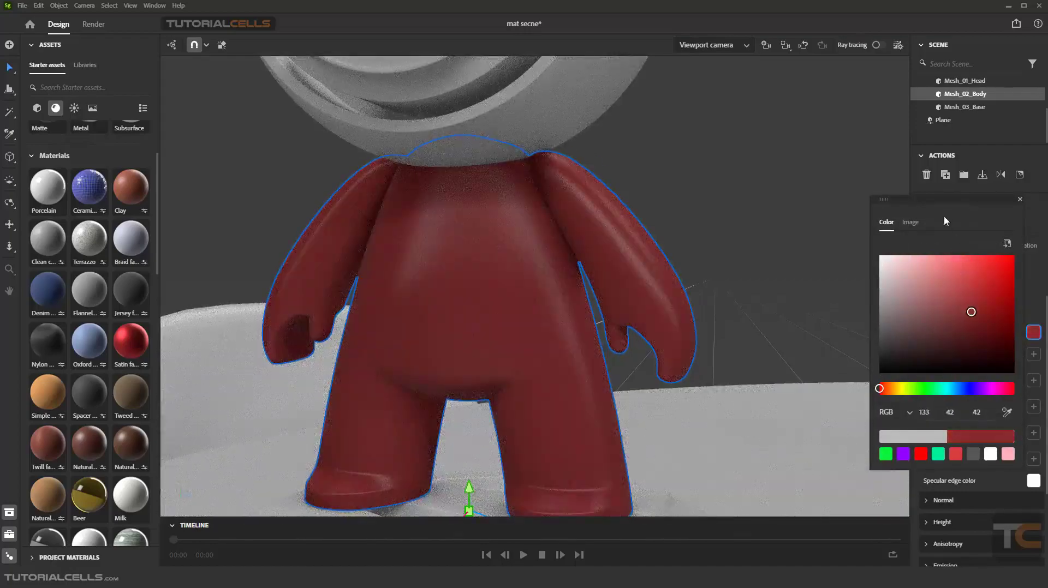
Load the floral image 4444 from the projects files folder as the body material's Base color.
click(916, 226)
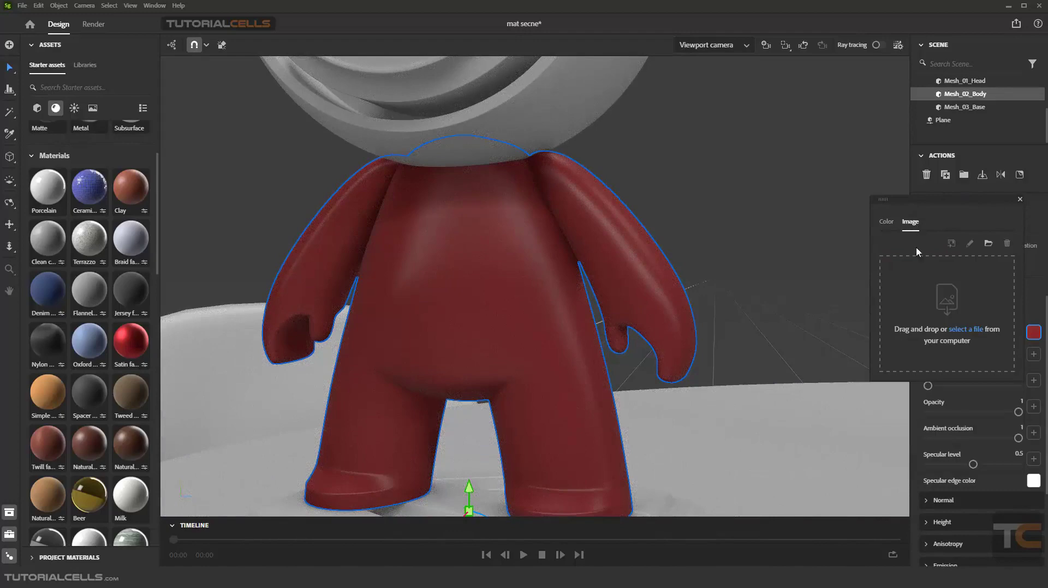
click(952, 334)
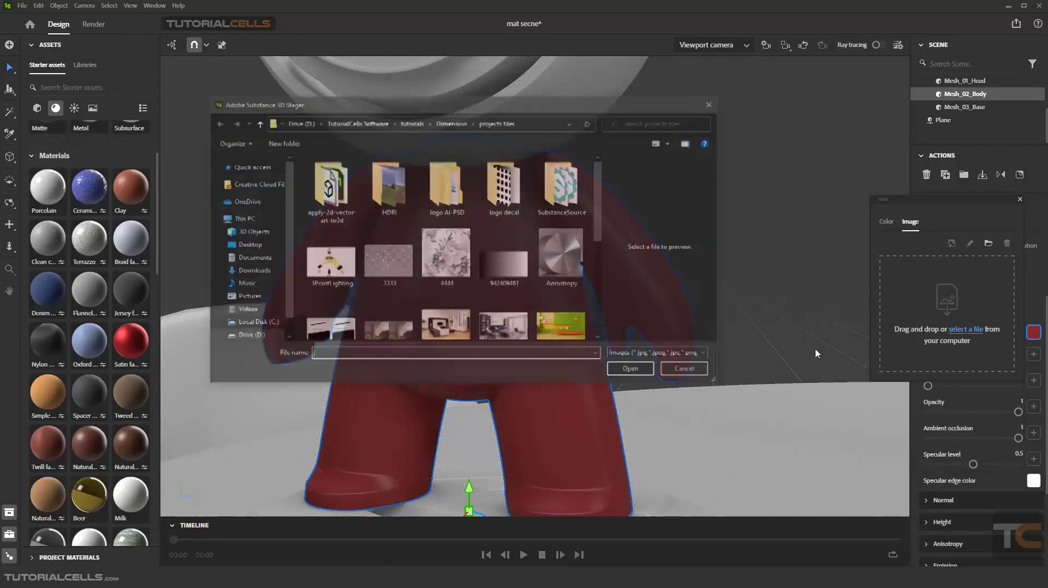
click(467, 250)
double_click(467, 250)
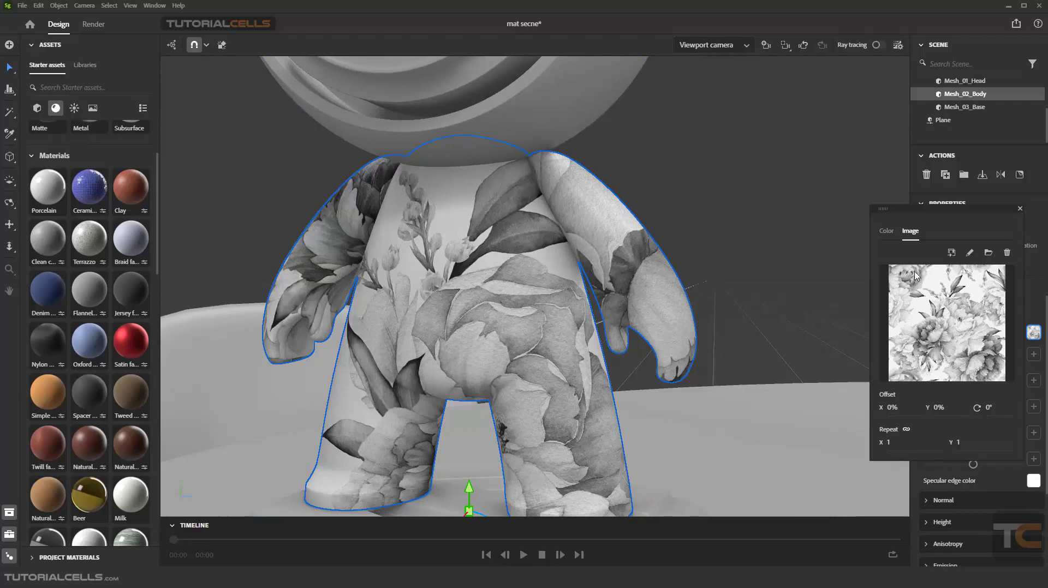
click(1020, 208)
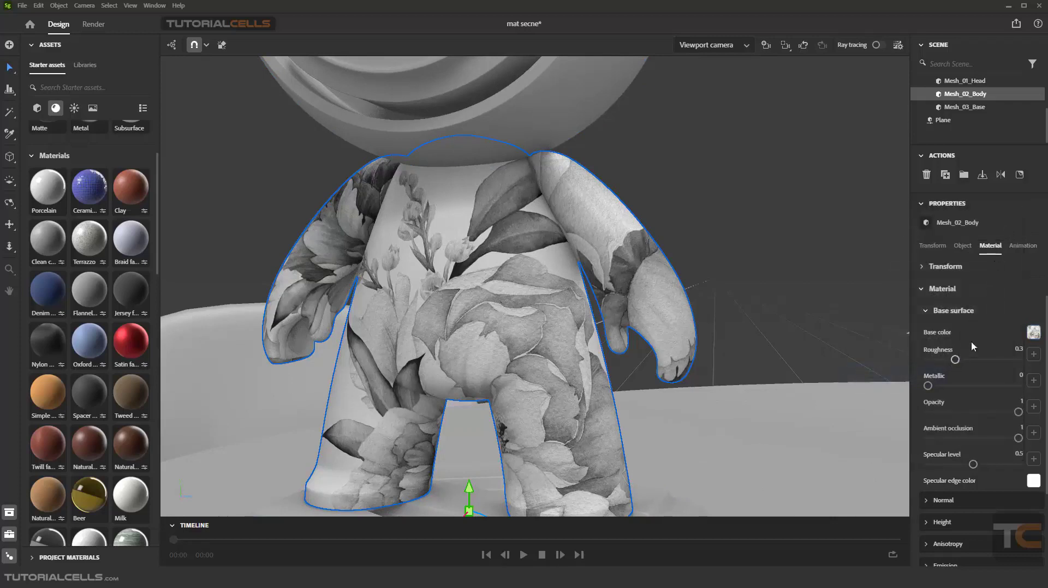
Delete the floral image from the Base color and close the color settings.
click(1033, 333)
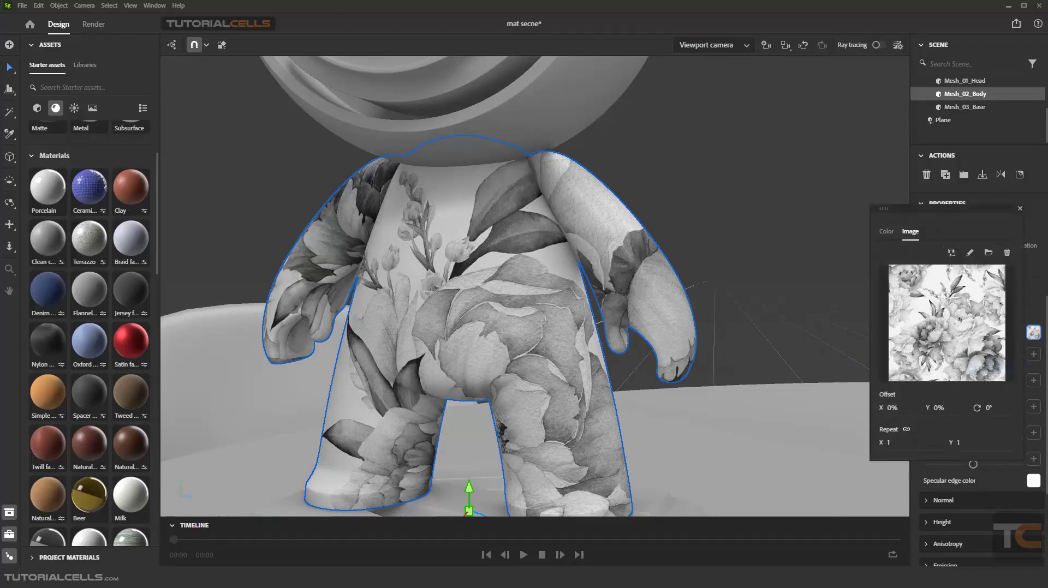
click(1007, 252)
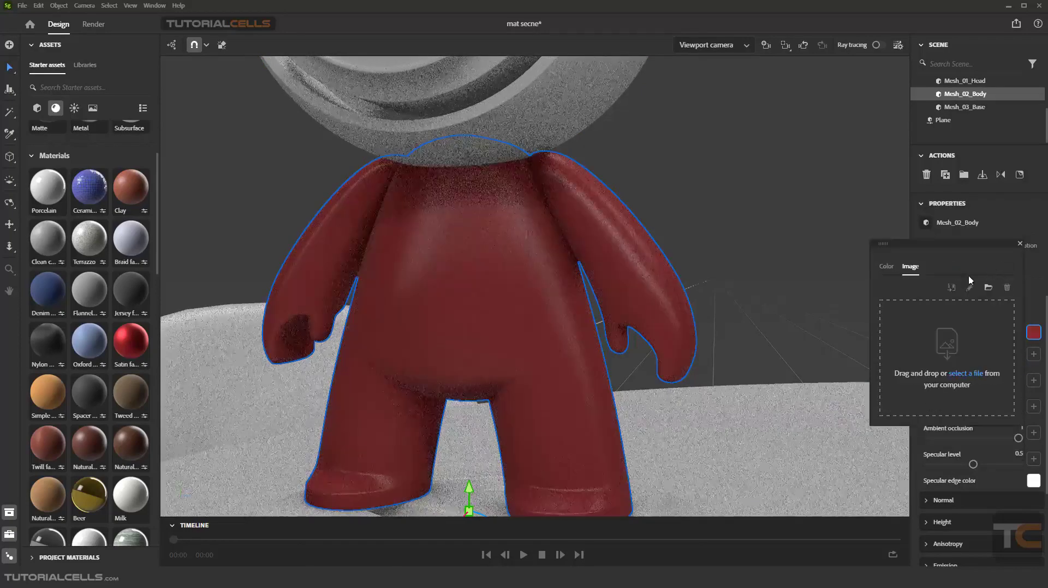
click(1020, 244)
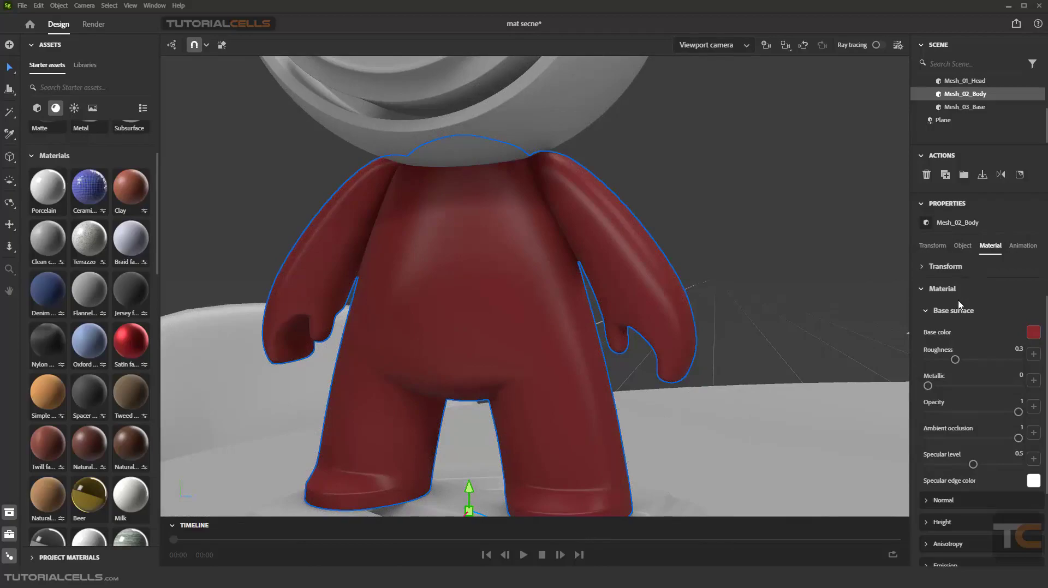
Set the body material's Roughness to 0.24 and Metallic to 0.56, and try the Opacity, leaving it at 1.
mouse_move(952, 360)
mouse_down()
mouse_move(985, 360)
mouse_move(954, 360)
mouse_move(949, 386)
mouse_move(990, 387)
mouse_move(978, 387)
mouse_move(1009, 412)
mouse_move(966, 411)
mouse_move(1040, 416)
mouse_up()
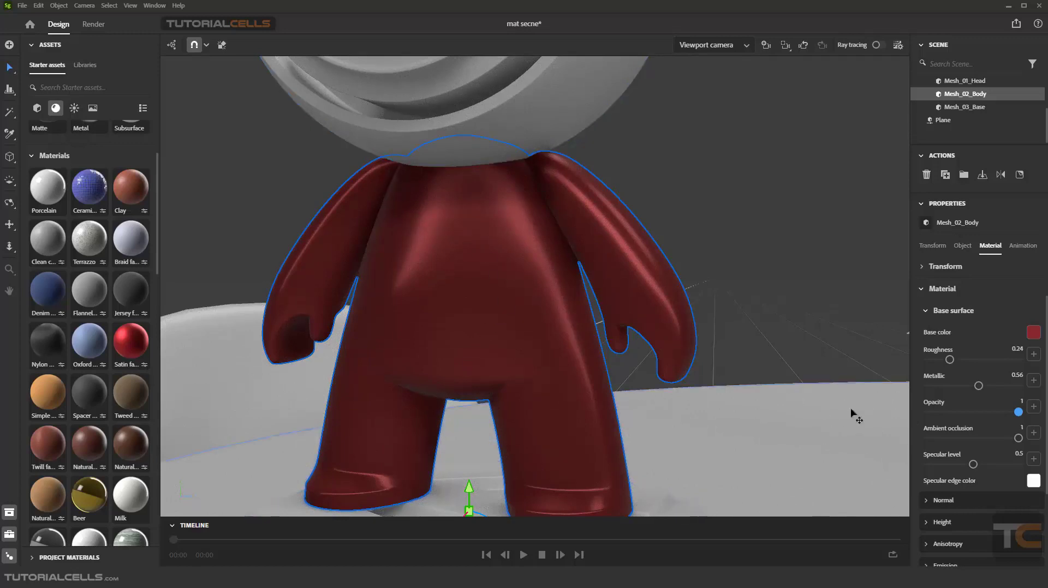
scroll(966, 433, down, 1)
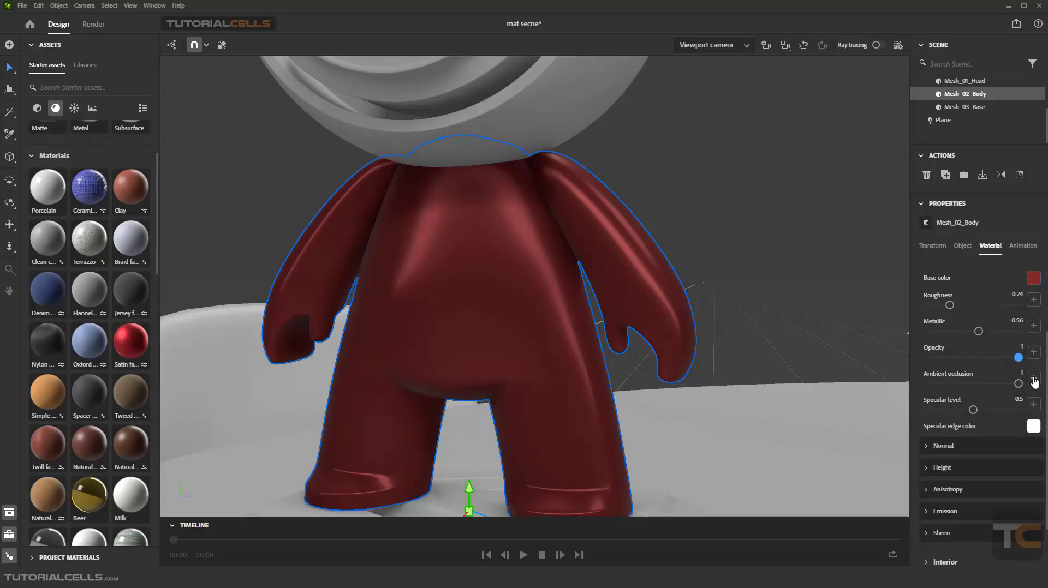
mouse_move(1018, 358)
mouse_down()
mouse_move(971, 362)
mouse_move(1033, 370)
mouse_up()
Load the black-and-white striped image Untitled-1 as the body material's Metallic map.
click(1033, 327)
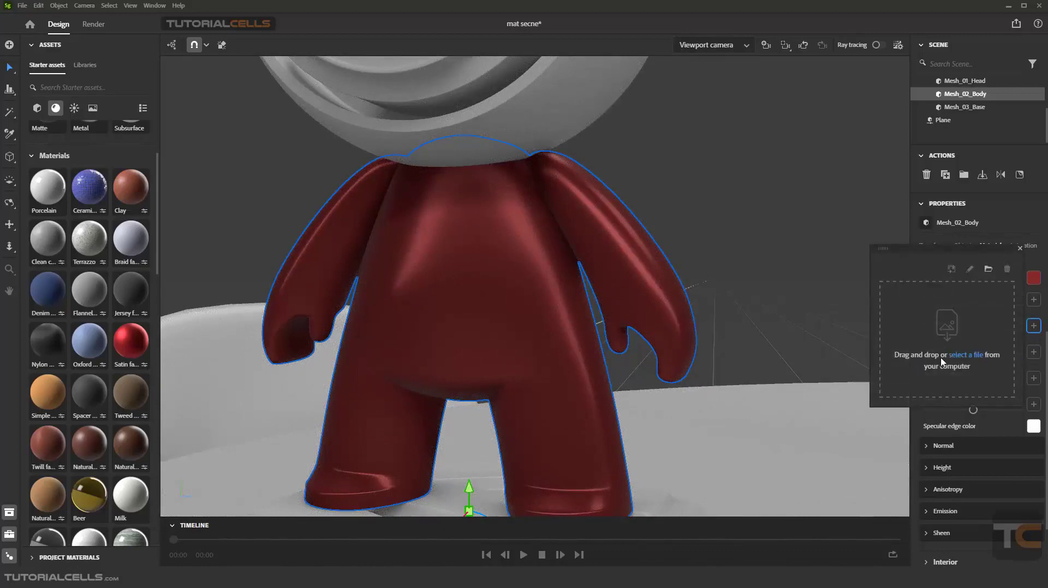
click(965, 354)
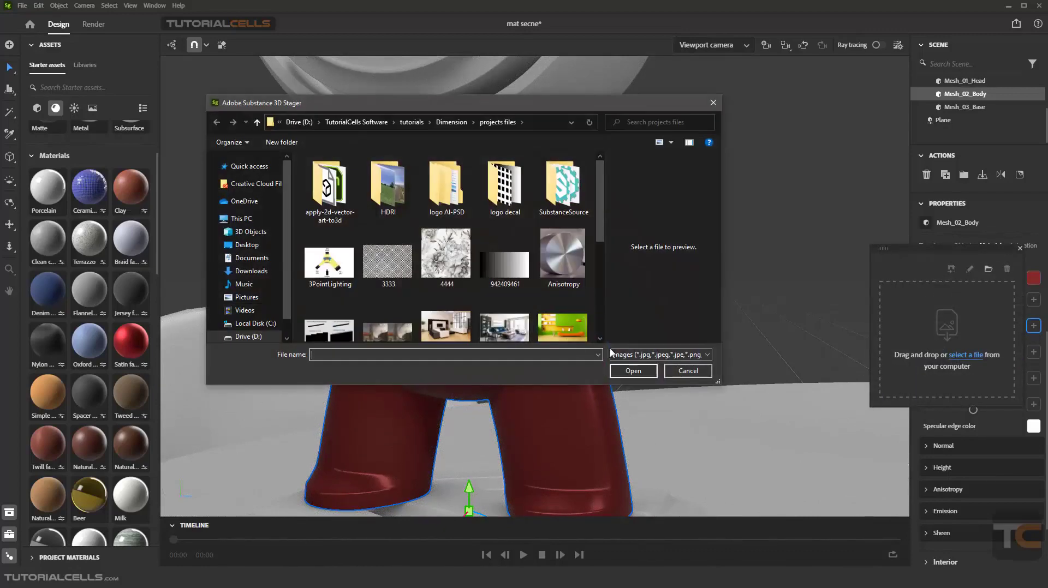
scroll(467, 303, down, 3)
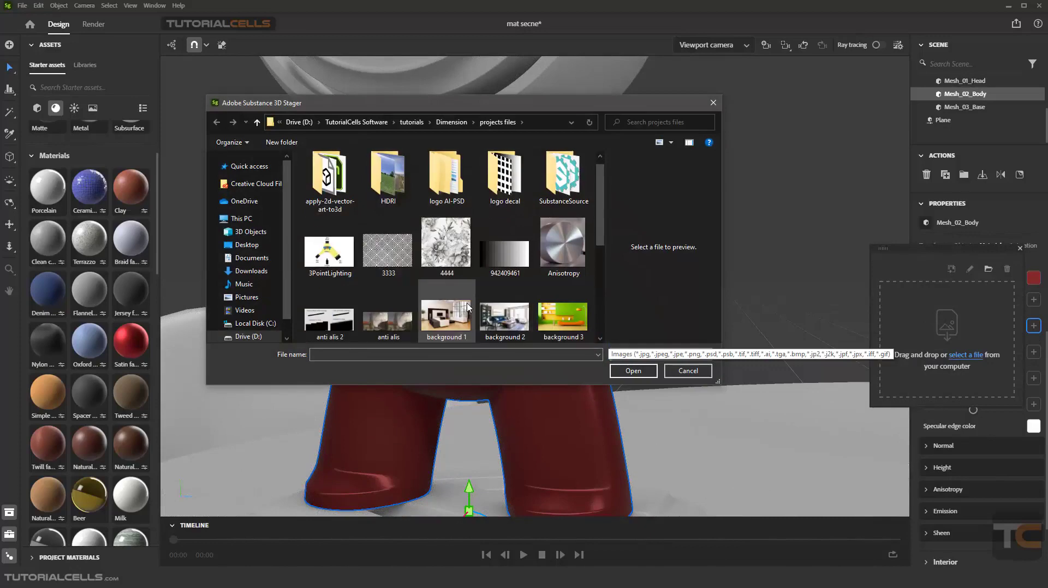
scroll(467, 303, down, 1)
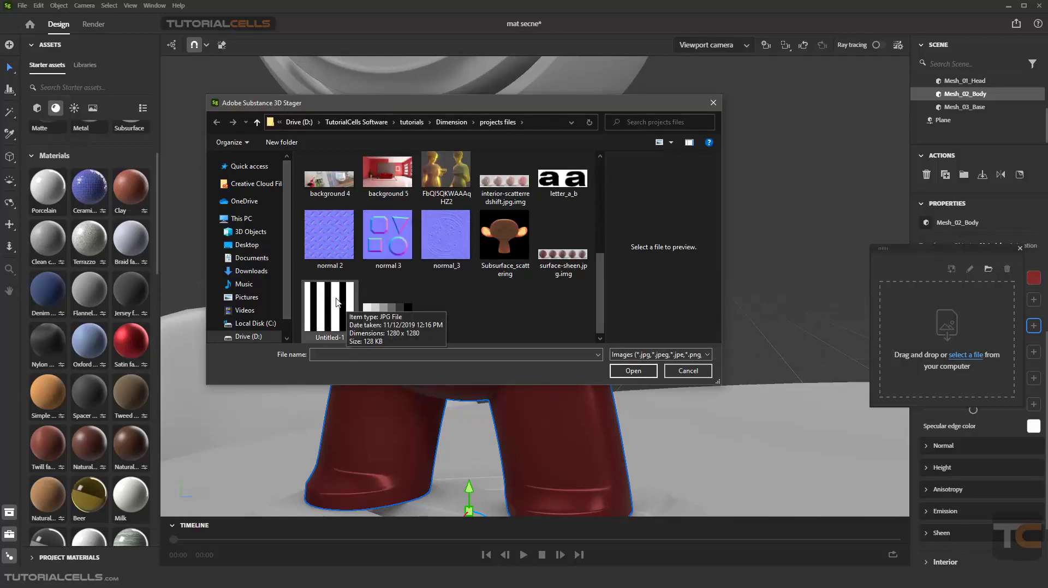
double_click(345, 301)
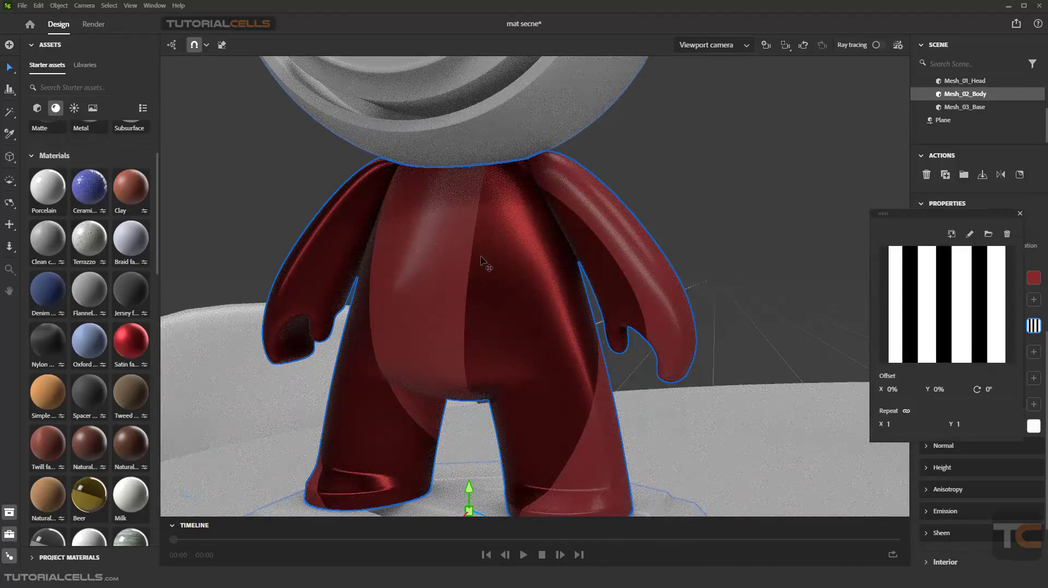
click(1019, 214)
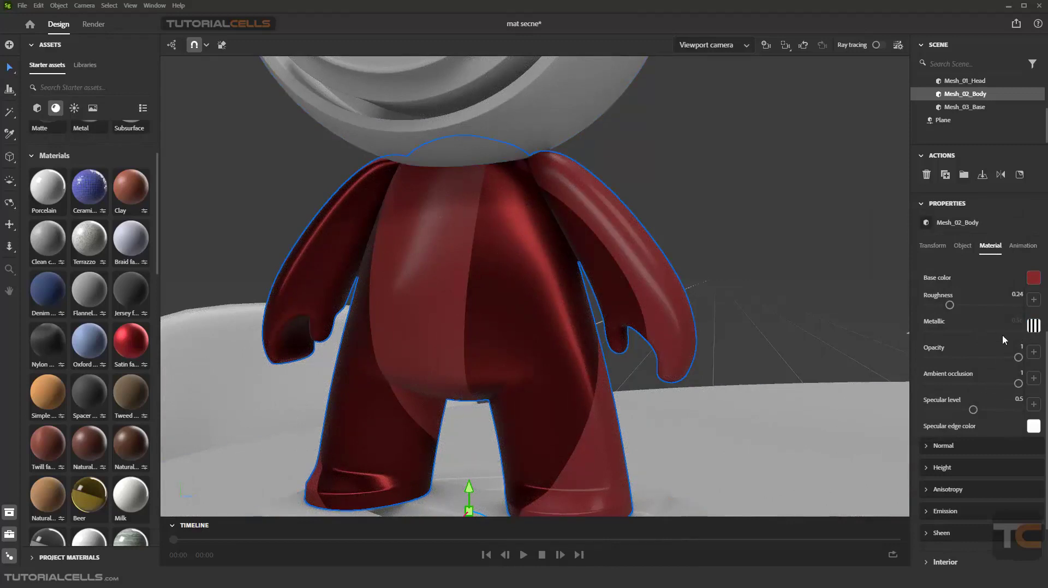
Delete the striped image from the Metallic parameter.
click(1032, 331)
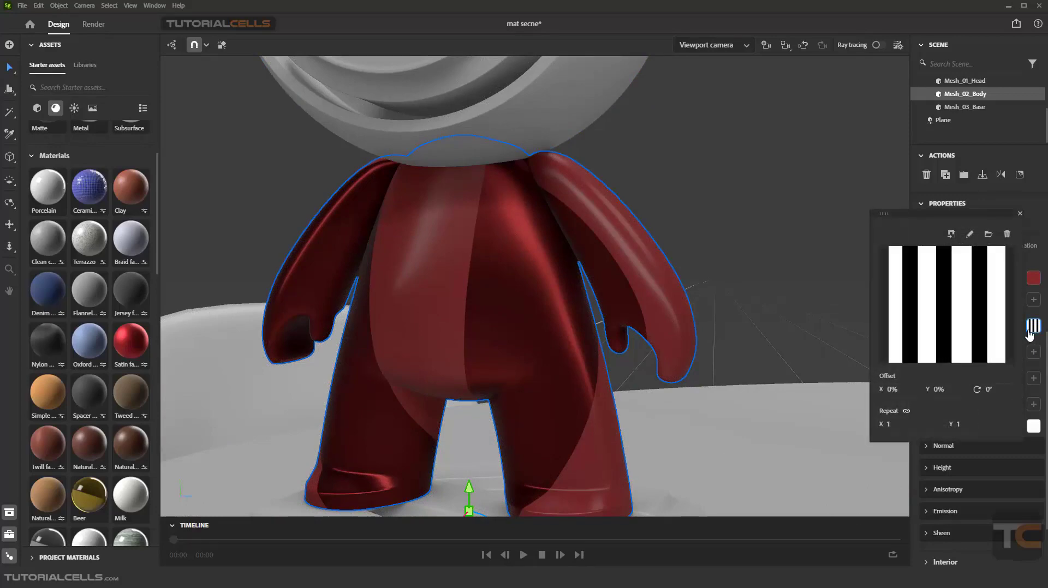
click(1006, 235)
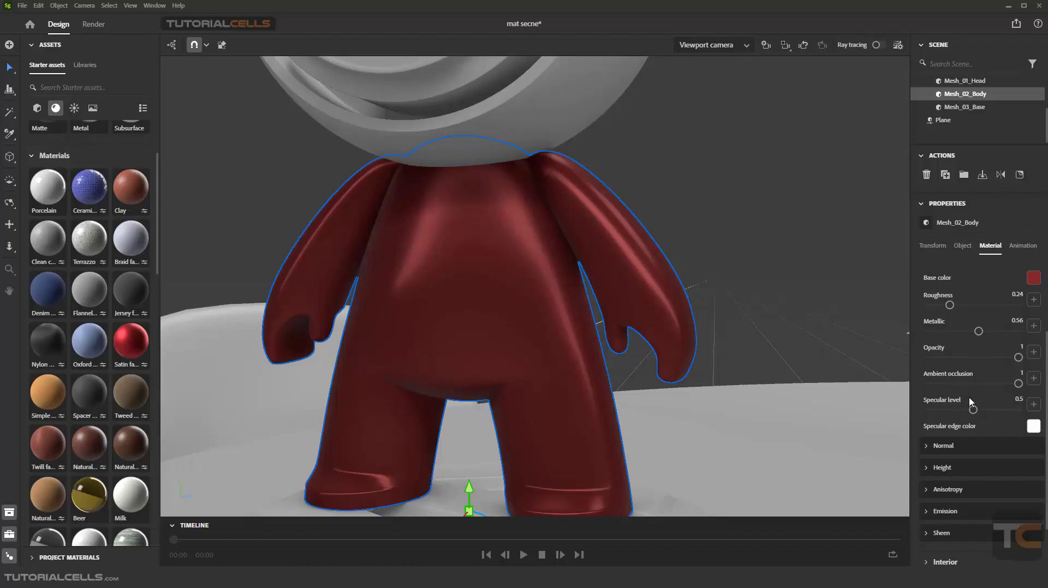
Set the body material's Specular level to 0.35 and collapse the Base surface group.
scroll(957, 398, down, 2)
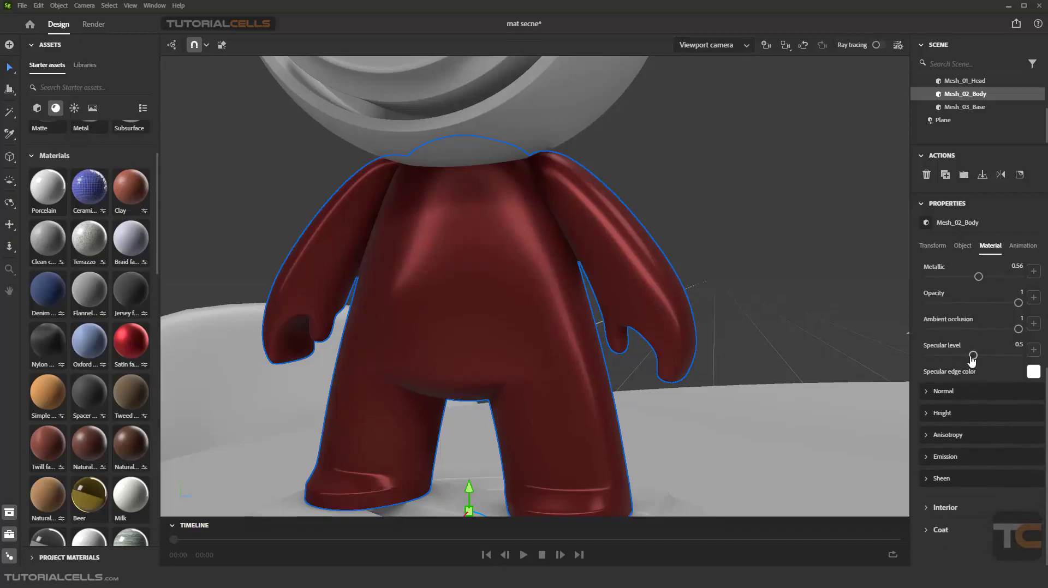
mouse_move(971, 354)
mouse_down()
mouse_move(981, 355)
mouse_move(935, 355)
mouse_move(959, 355)
mouse_up()
scroll(935, 323, up, 3)
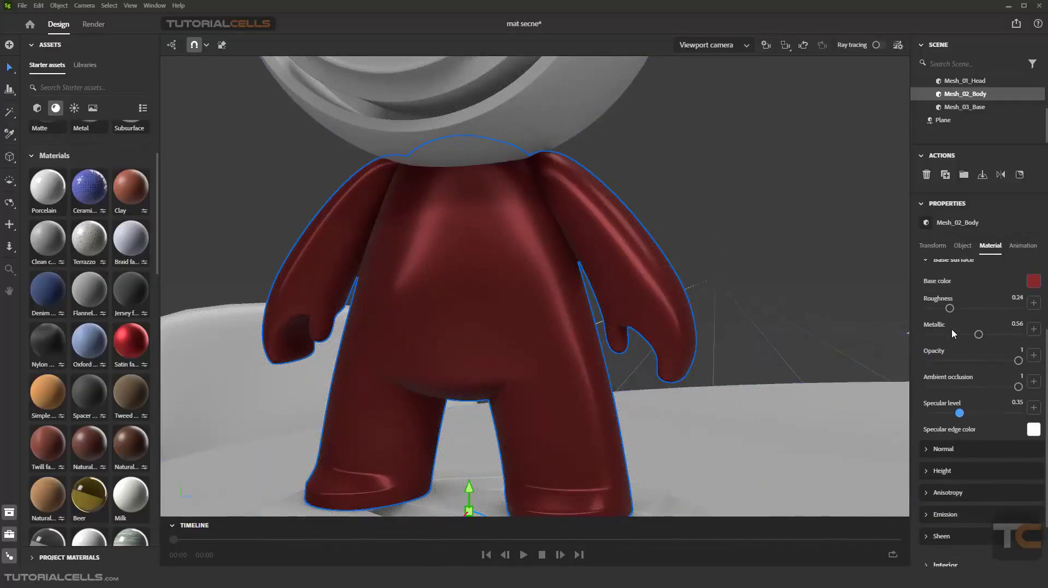
click(925, 313)
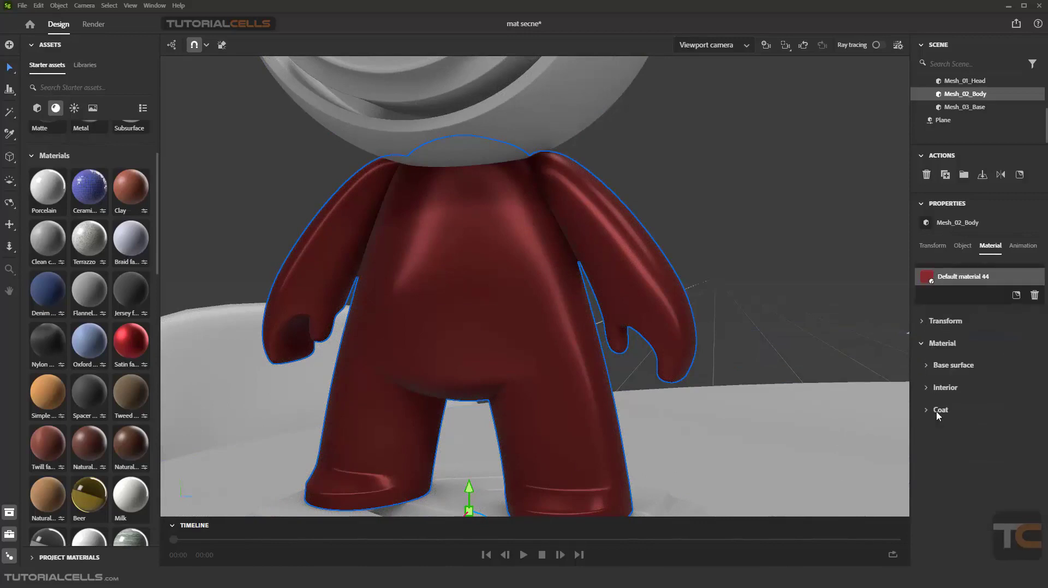
Set the body material's interior Translucency to 0.37 and its Absorption color to pure red.
click(927, 366)
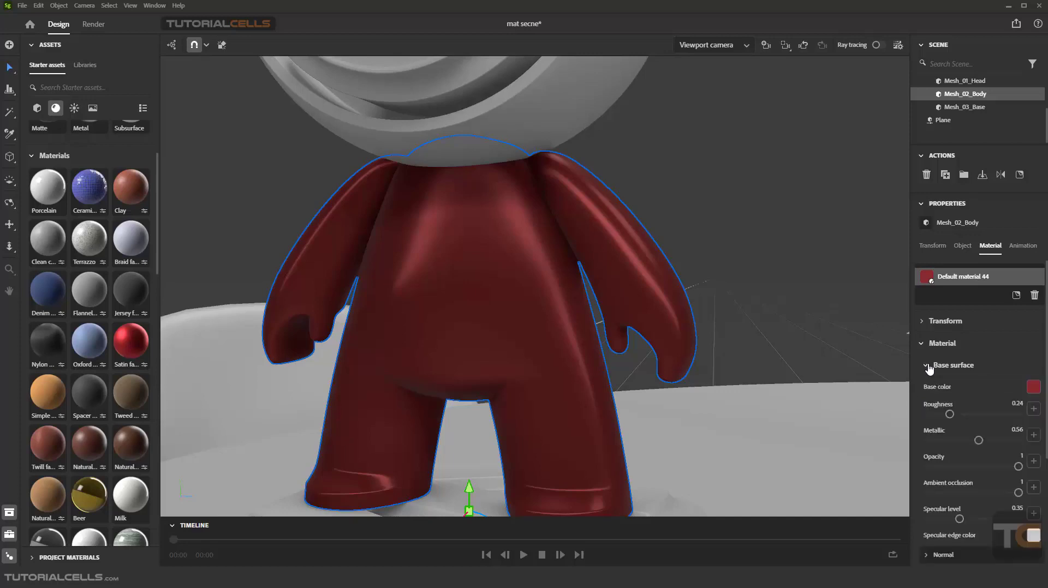
click(928, 367)
click(928, 392)
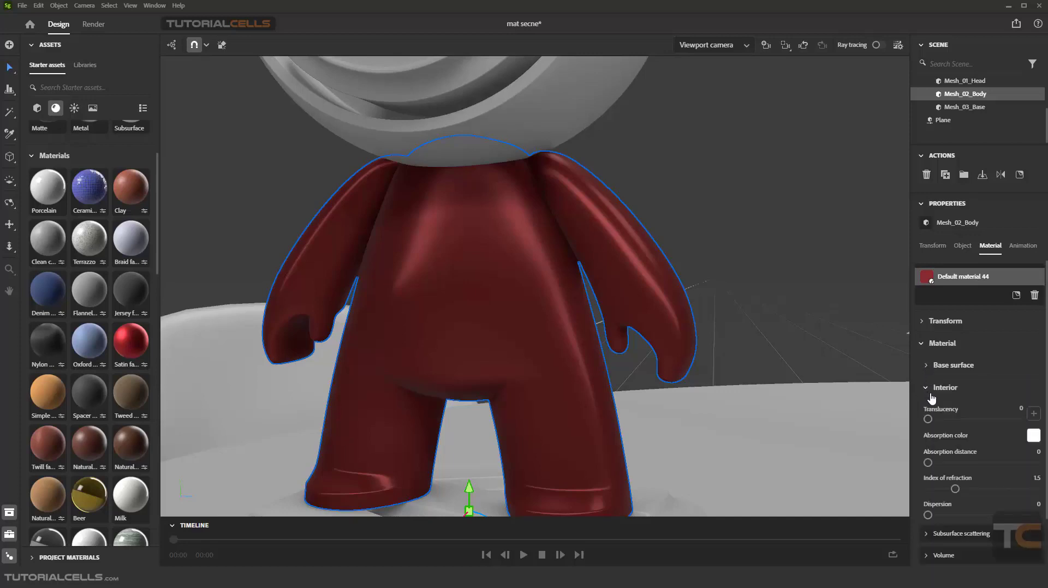
scroll(932, 402, down, 1)
mouse_move(932, 401)
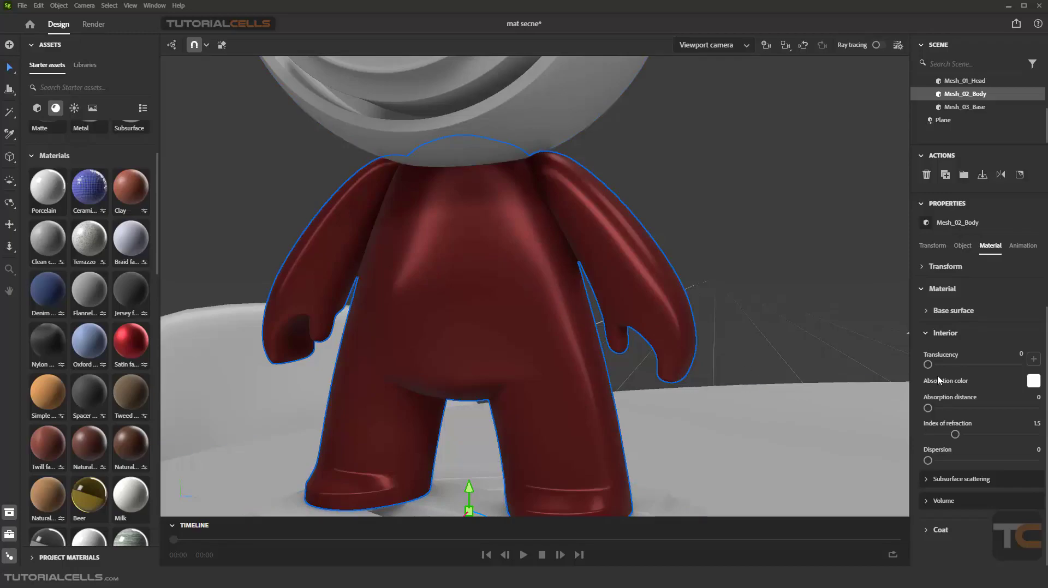
drag(928, 367, 961, 382)
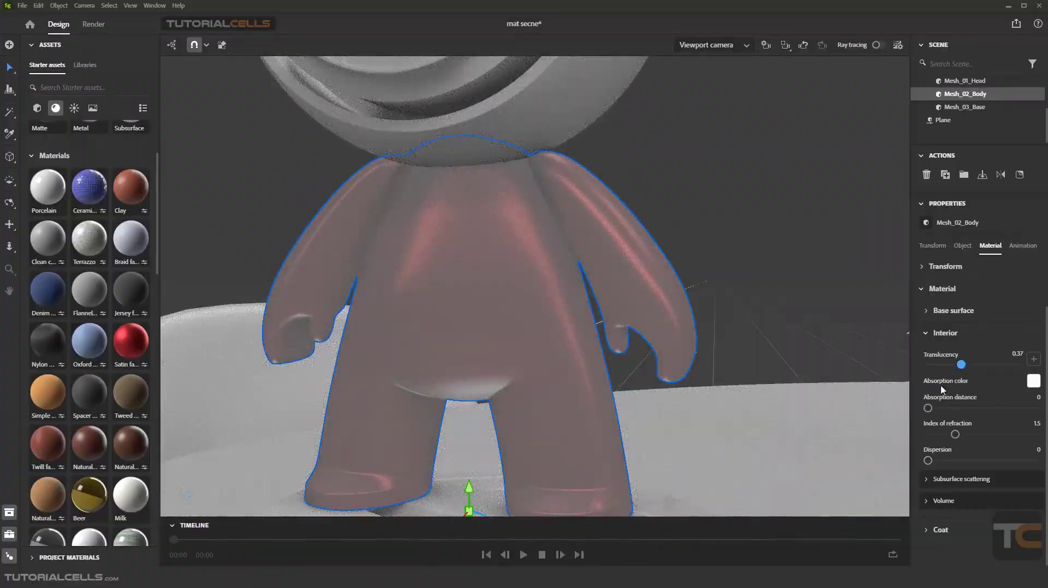
click(1033, 381)
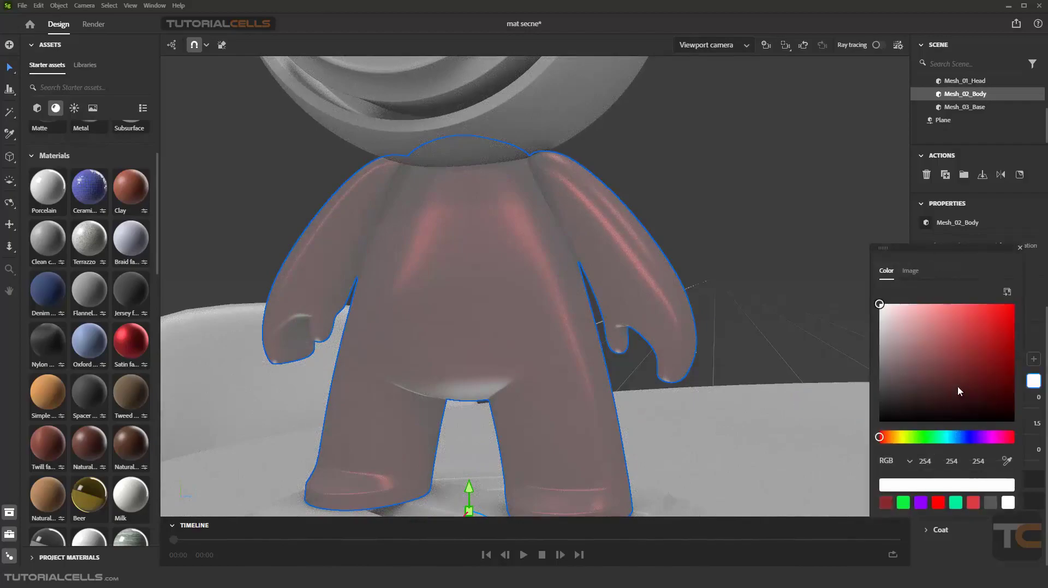
drag(958, 391, 1031, 292)
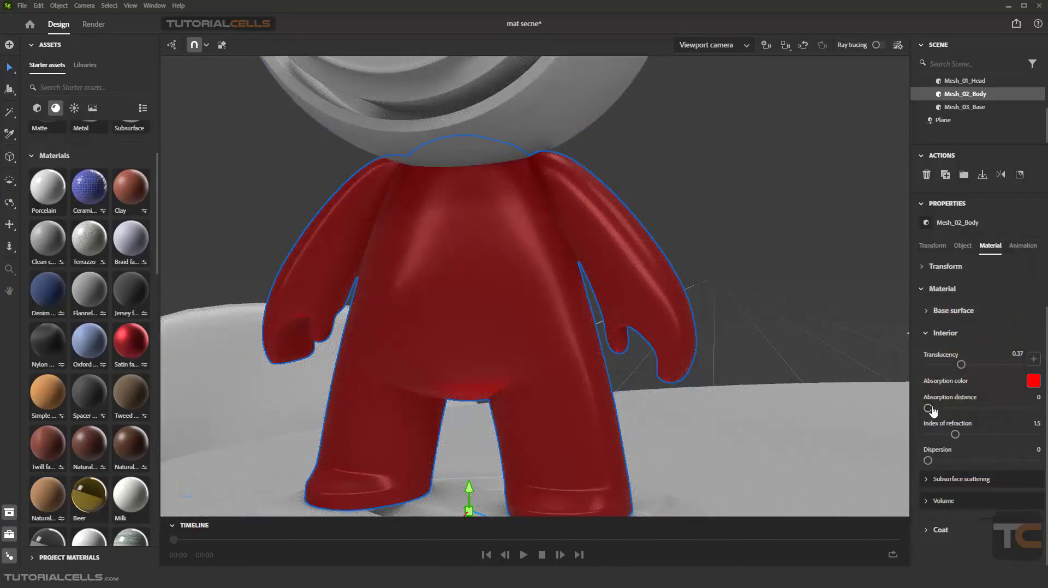
Set the body material's Absorption distance to 4.34, Index of refraction to 1.3 and Dispersion to 0.45.
mouse_move(928, 408)
mouse_down()
mouse_move(1010, 409)
mouse_move(969, 417)
mouse_move(965, 435)
mouse_move(975, 433)
mouse_move(944, 434)
mouse_up()
alt+drag(697, 358, 589, 279)
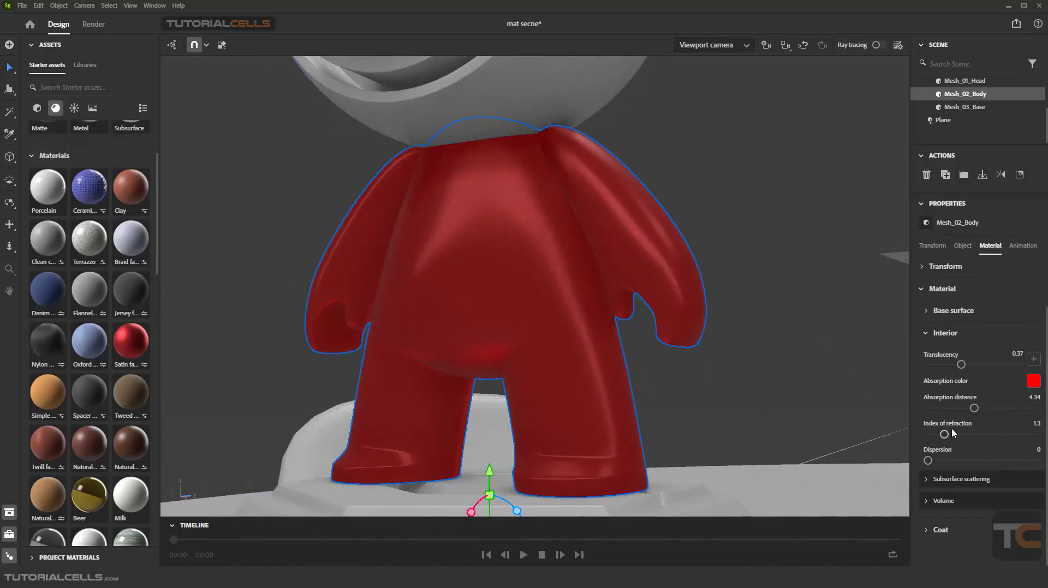
mouse_move(955, 430)
drag(929, 462, 976, 463)
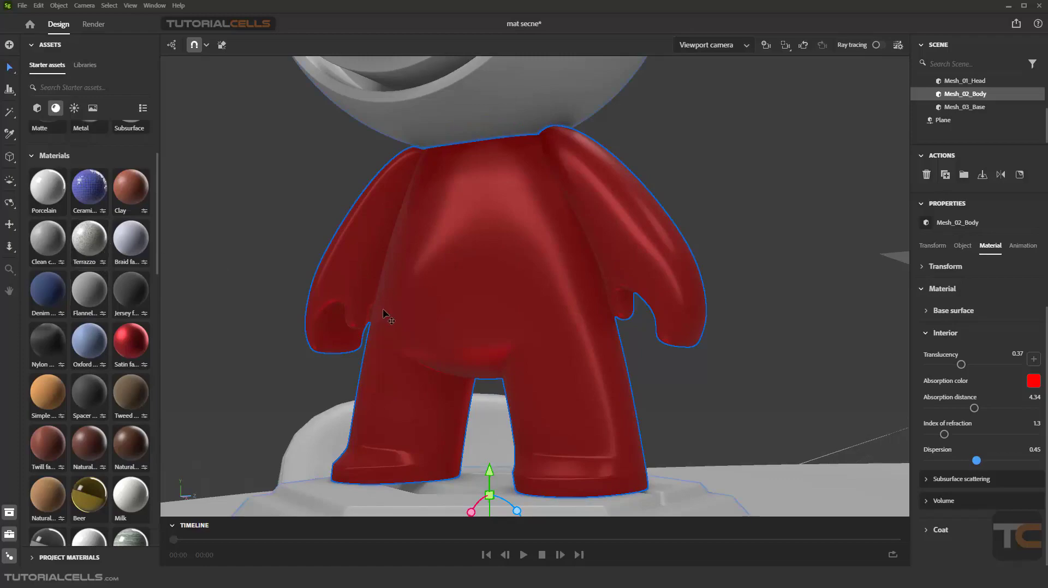
Raise the interior Translucency to 0.7 and try the Absorption distance at 2.58, 1.36 and both ends of its range.
drag(974, 408, 955, 408)
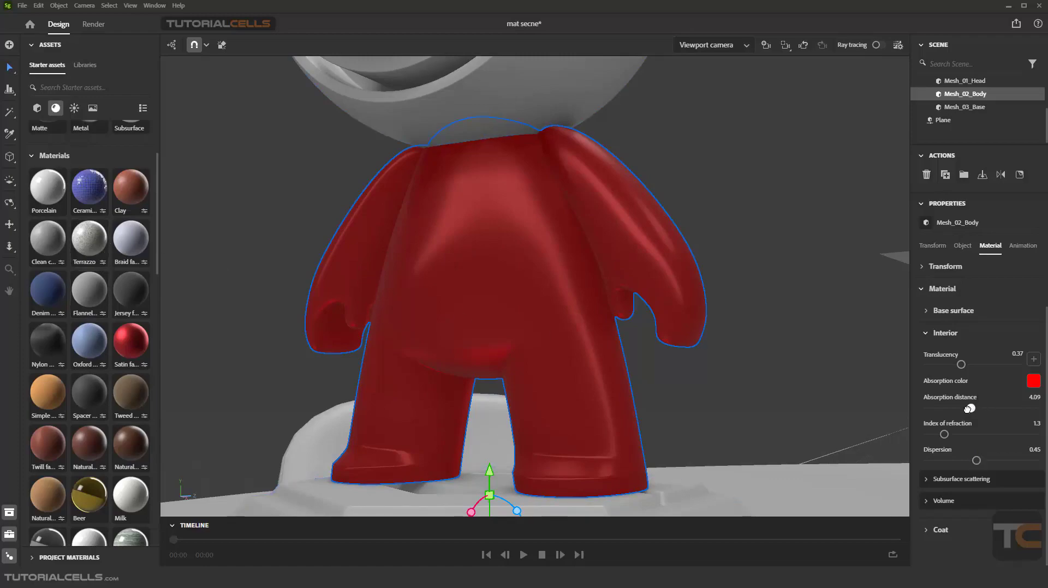
drag(961, 365, 991, 364)
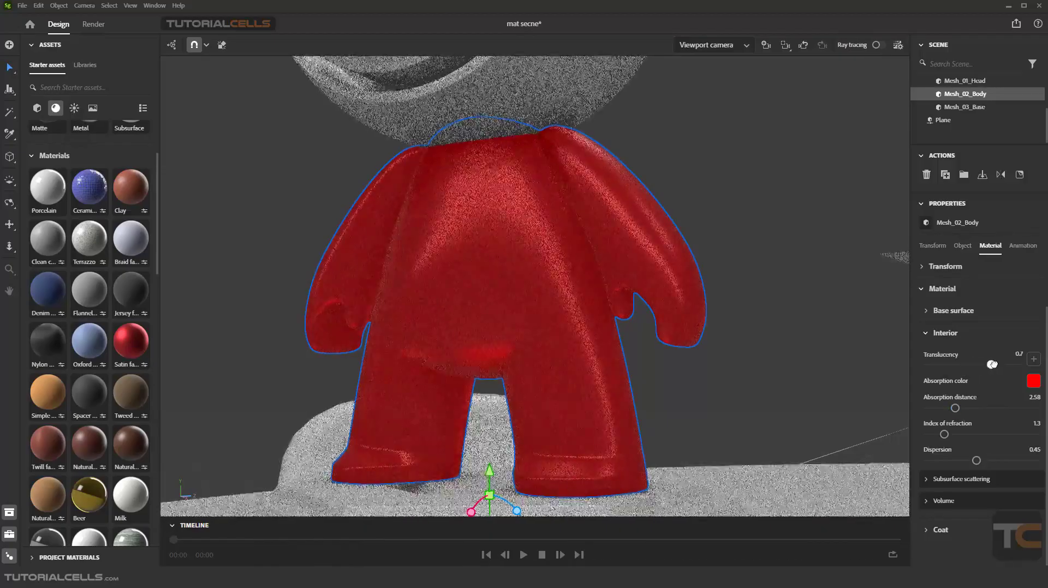
mouse_move(955, 409)
mouse_down()
mouse_move(999, 408)
mouse_move(929, 409)
mouse_move(1001, 406)
mouse_move(941, 408)
mouse_up()
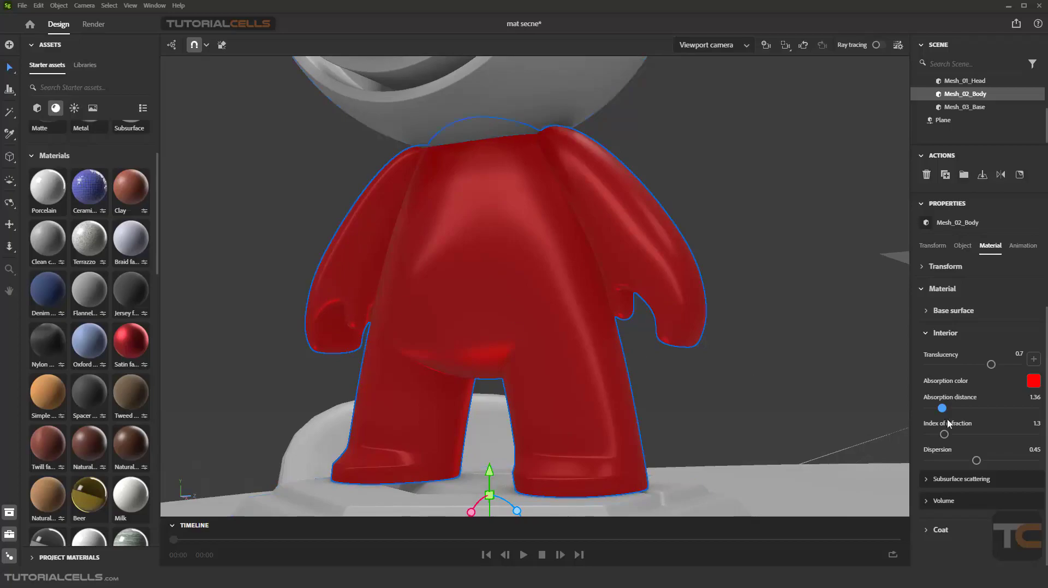
drag(941, 408, 1038, 408)
drag(1035, 408, 908, 401)
Set the body material's Metallic to 0 in the Base surface group and collapse that group.
click(931, 310)
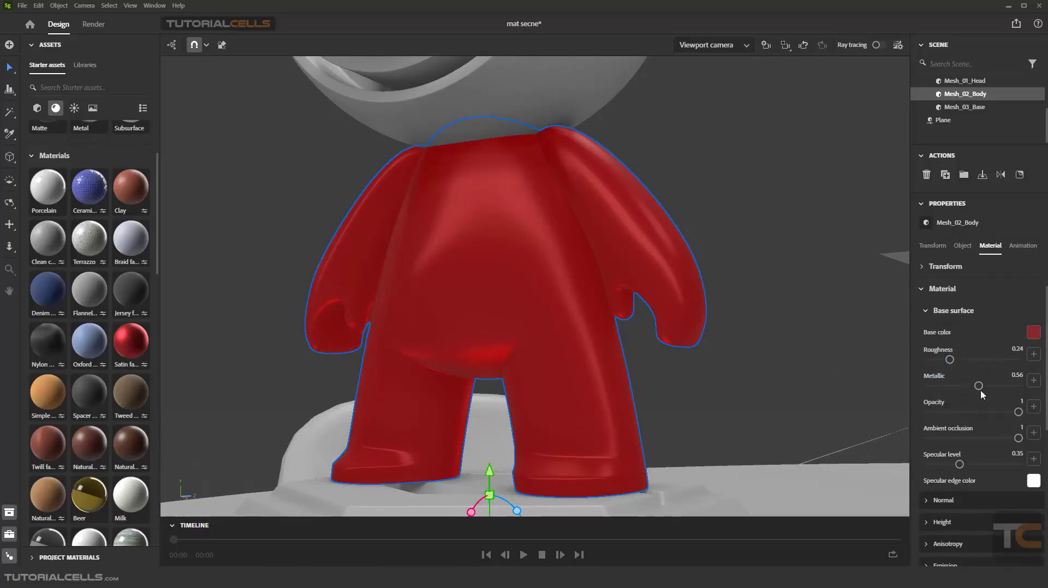
drag(979, 387, 911, 386)
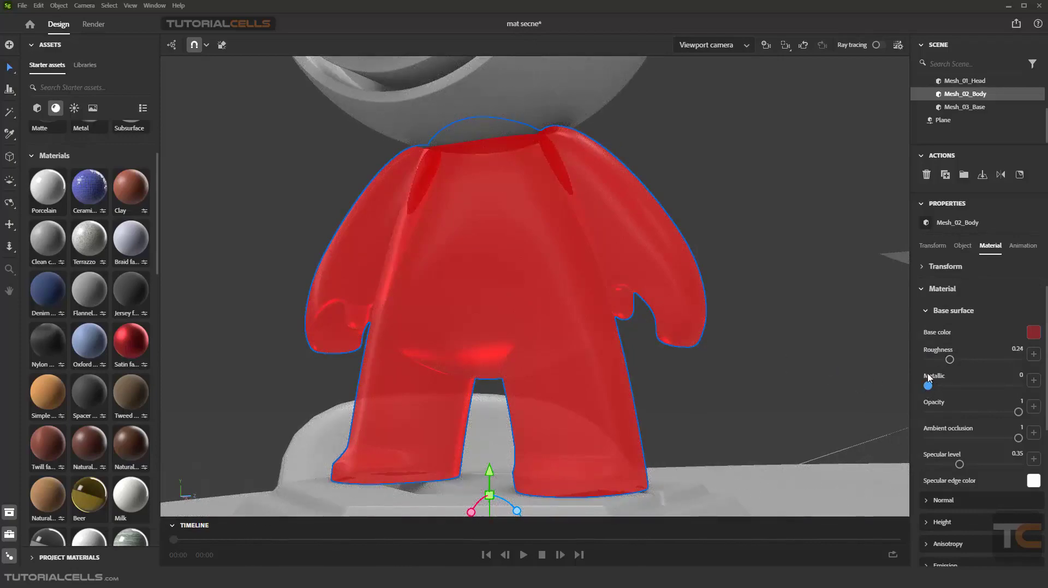
click(926, 311)
Try the Absorption distance at 0, set it to 0.86, and set the Index of refraction to 1.22.
drag(928, 408, 857, 417)
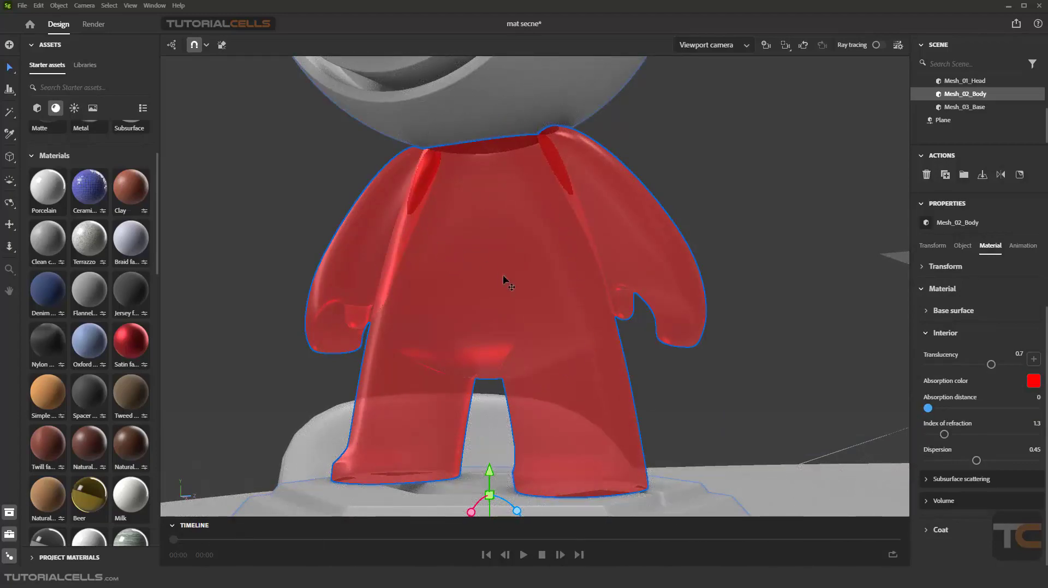
drag(931, 409, 939, 434)
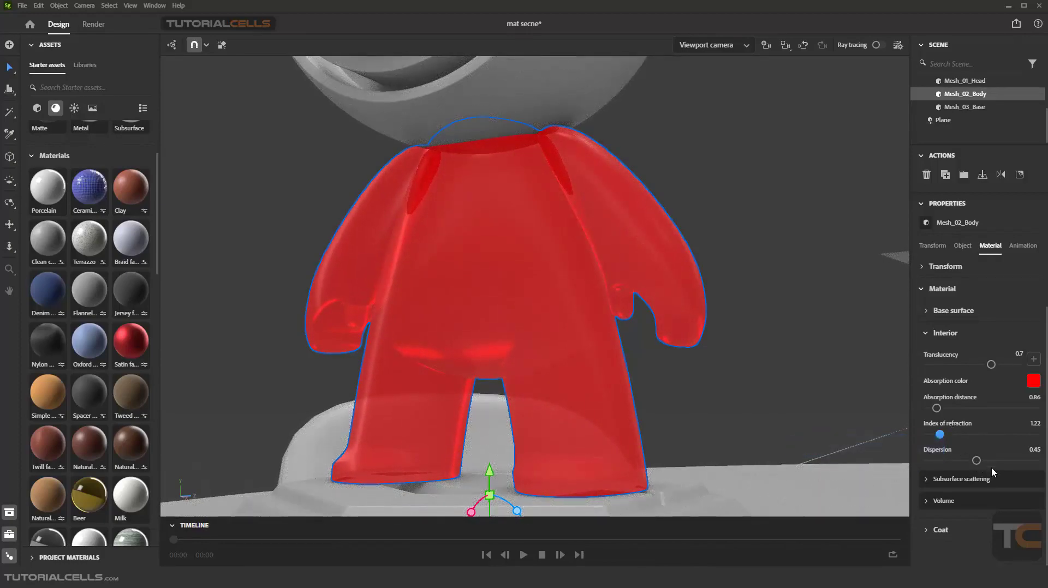
click(926, 334)
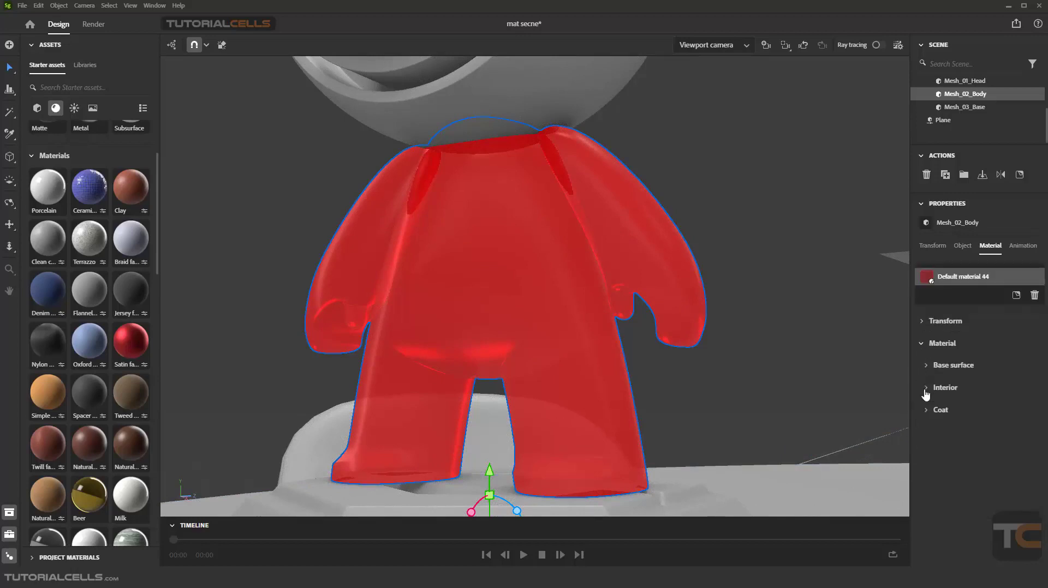
click(926, 388)
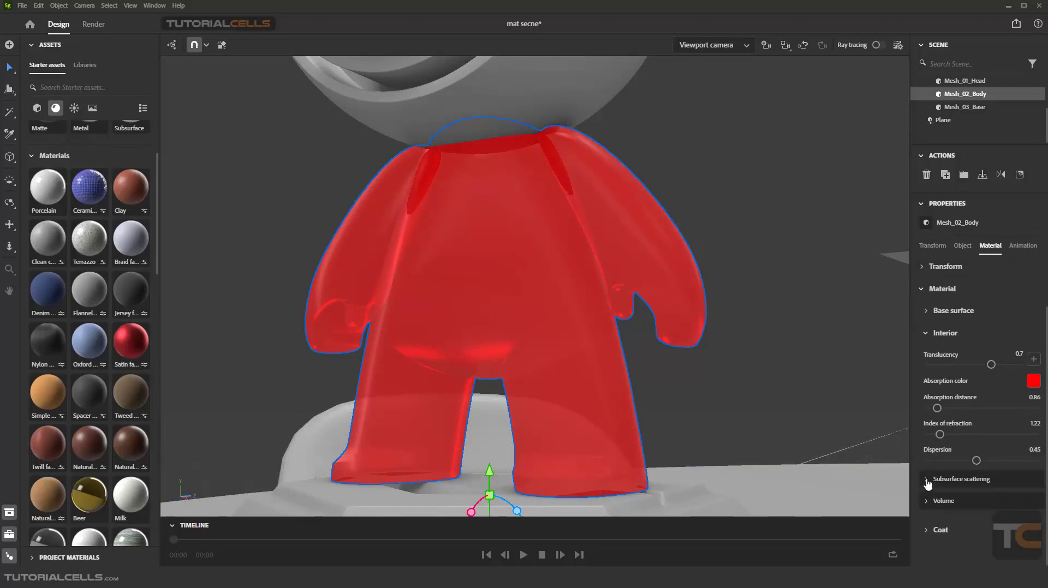
Expand the Base surface group and review its parameters and the Interior parameters of the body material.
scroll(960, 415, up, 2)
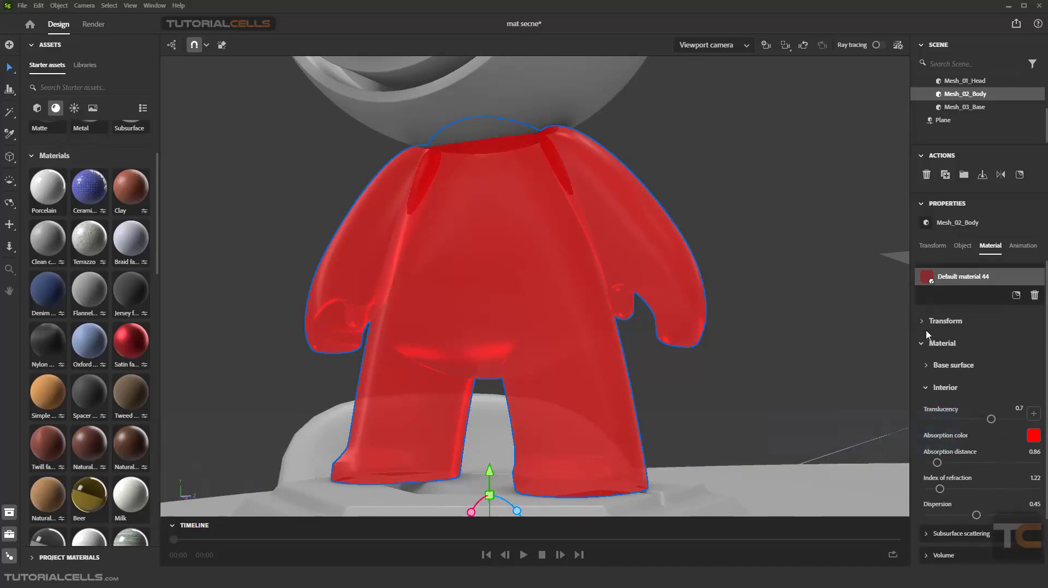
click(932, 366)
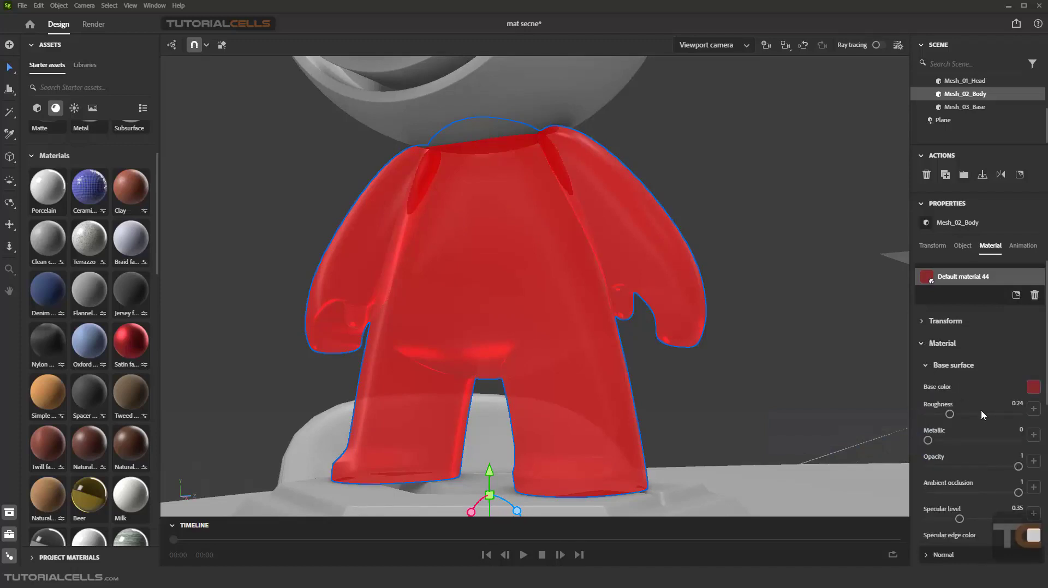
scroll(980, 411, down, 5)
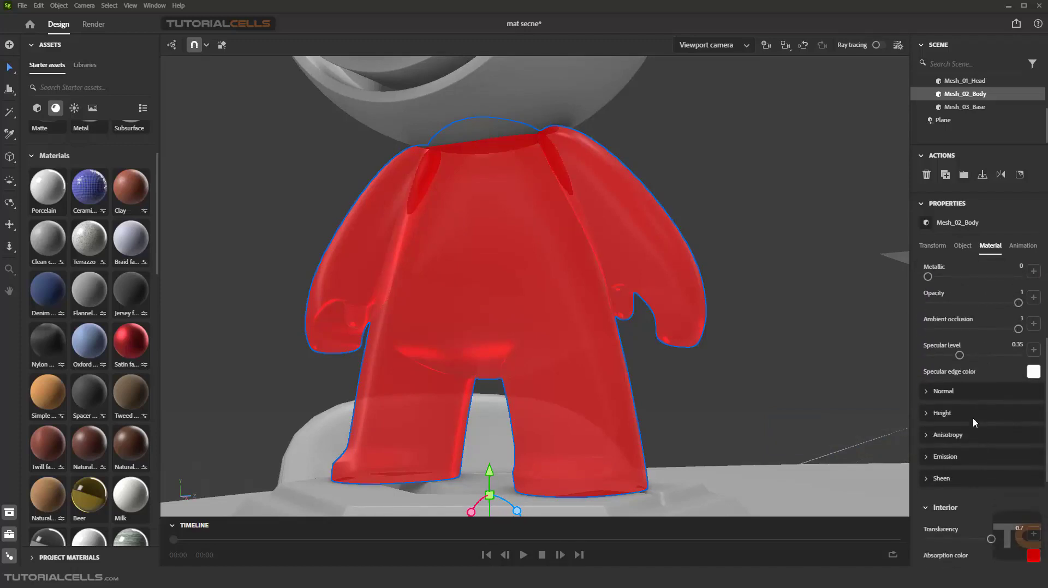
scroll(949, 394, up, 2)
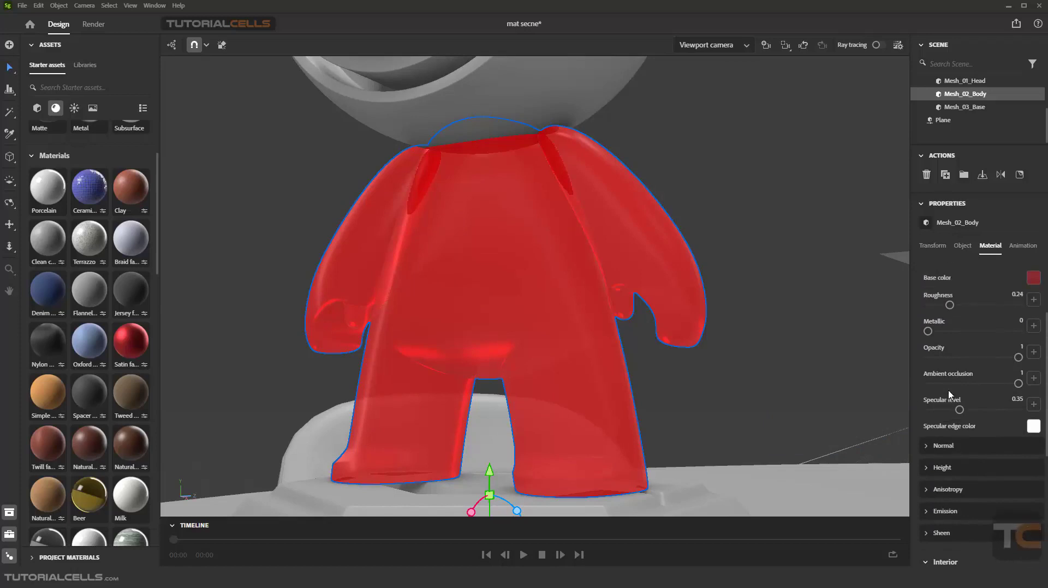
scroll(949, 394, up, 2)
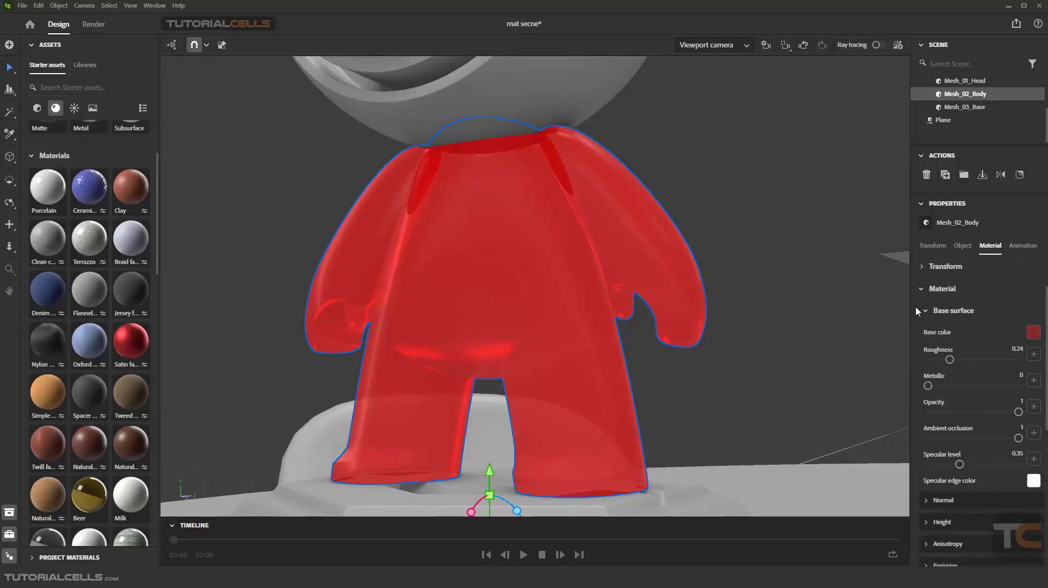
scroll(950, 412, down, 4)
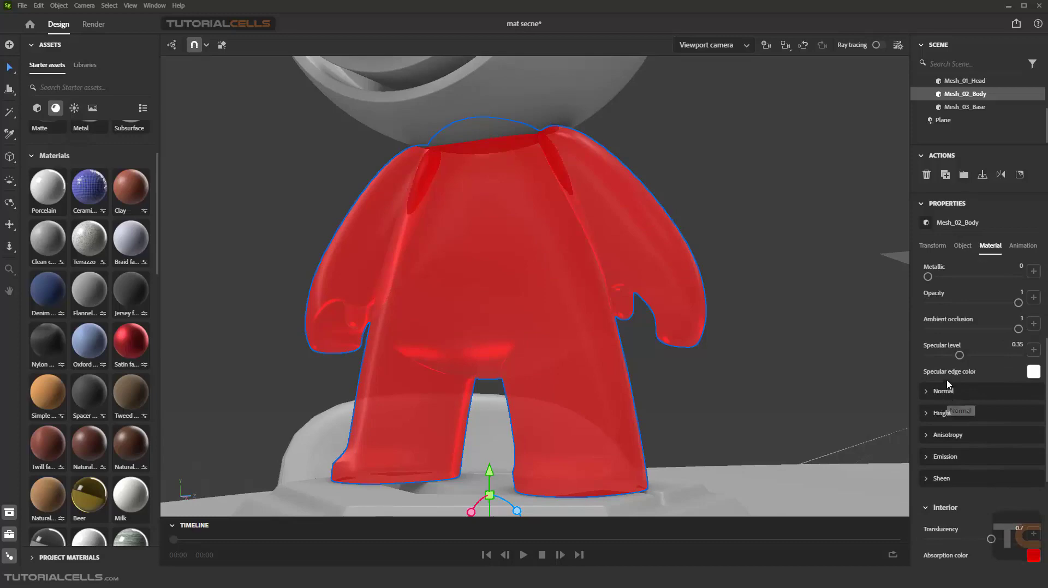
scroll(939, 328, up, 2)
scroll(947, 344, down, 7)
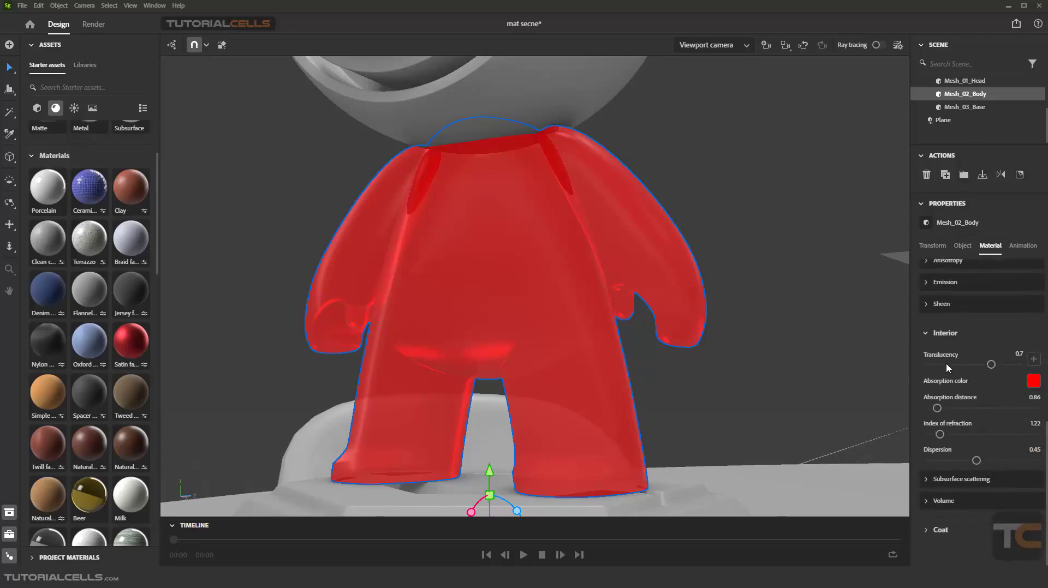
Set the body material's Translucency to 0 and its Absorption color to white, and collapse the Interior group.
drag(991, 364, 897, 365)
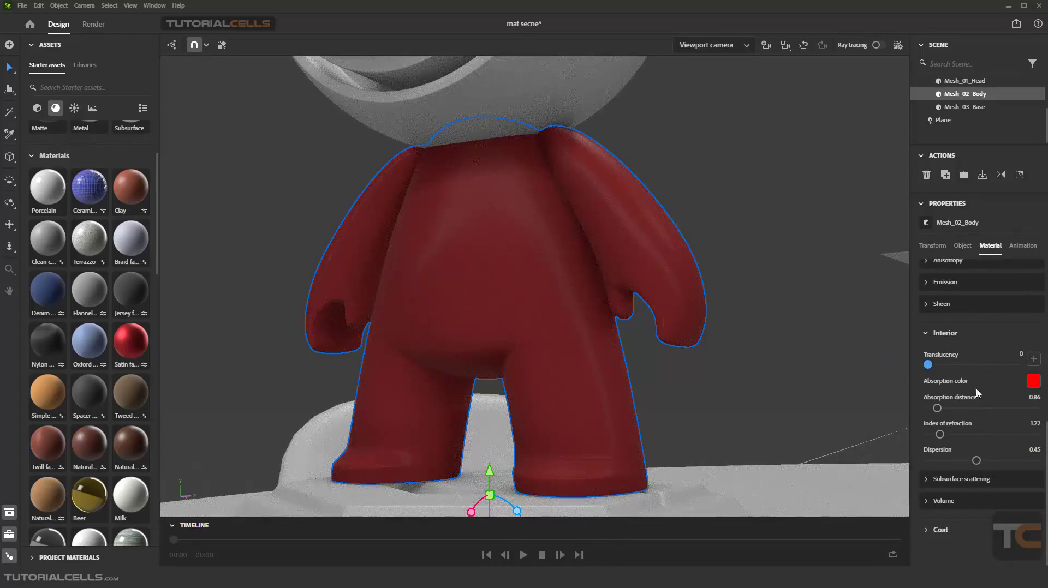
click(1031, 387)
drag(984, 367, 822, 276)
click(926, 338)
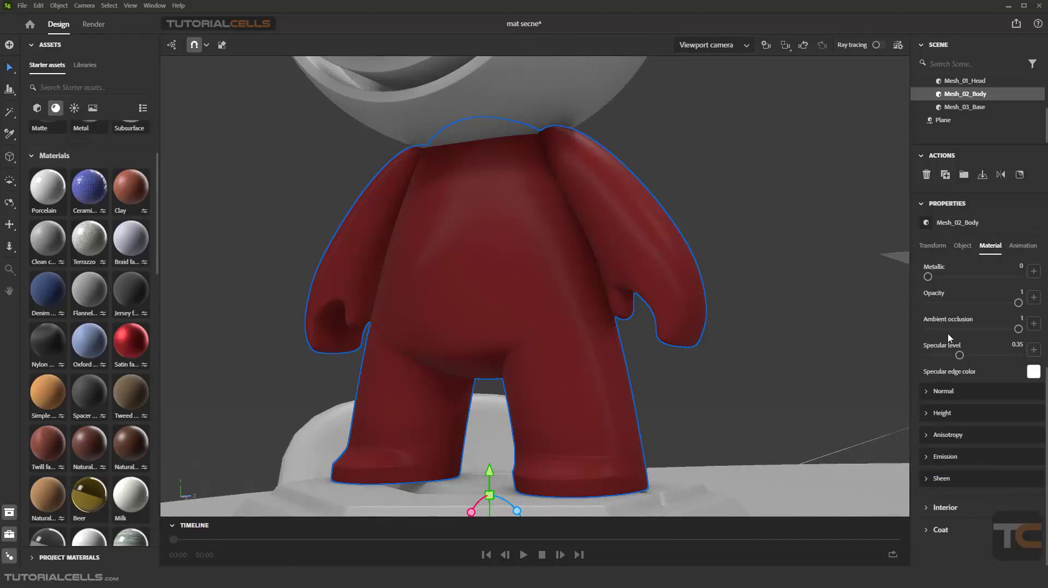
Load the image file normal 2 from the projects files folder as the body material's Normal map.
scroll(948, 341, up, 3)
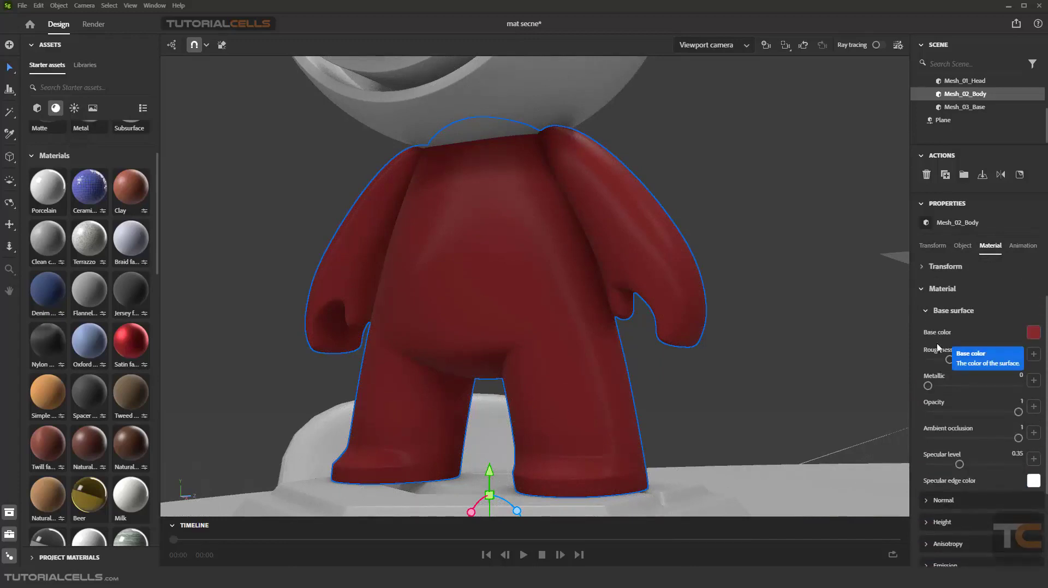
scroll(938, 397, down, 2)
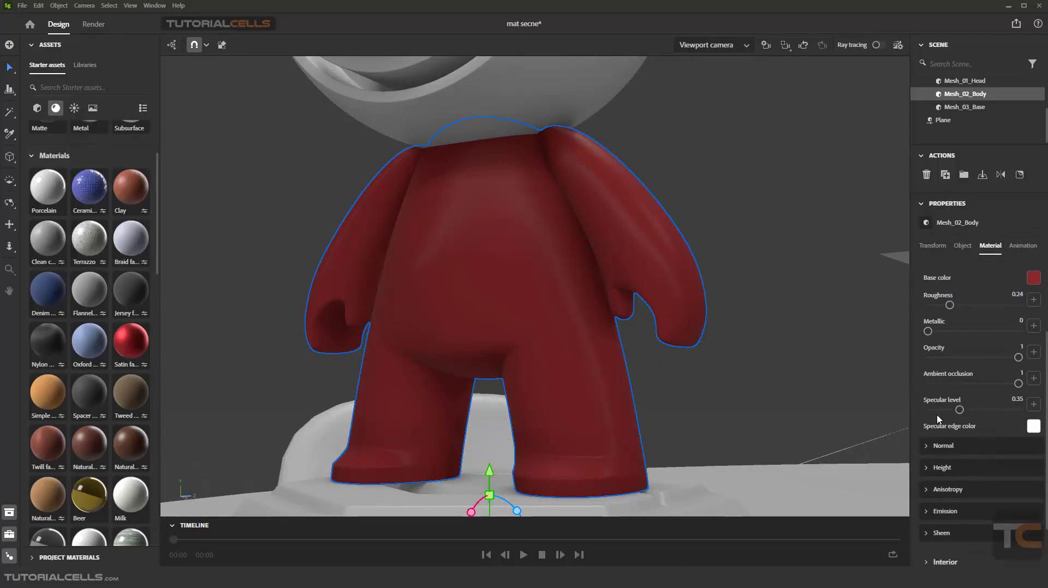
scroll(938, 418, down, 2)
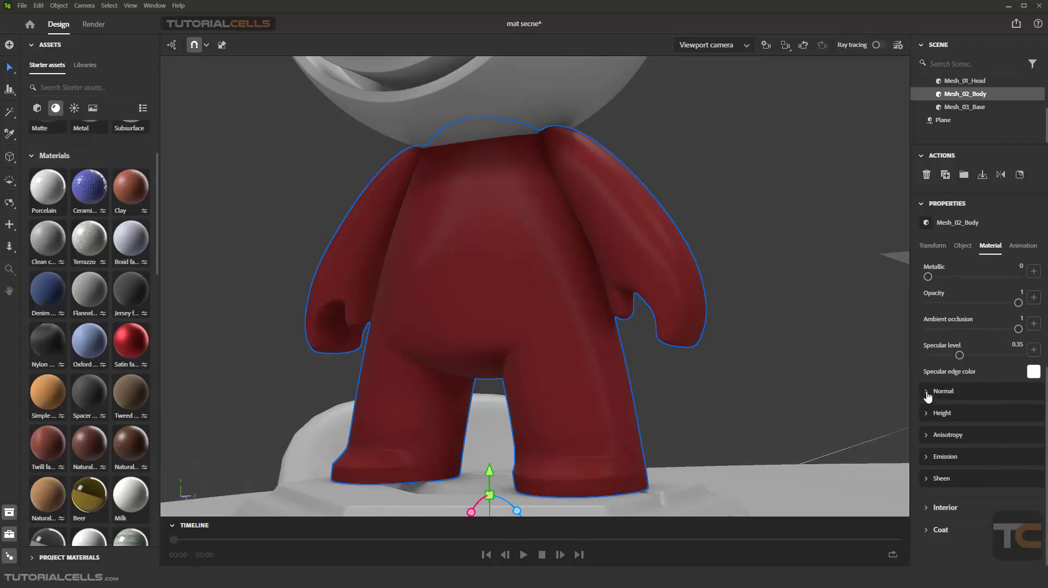
click(925, 392)
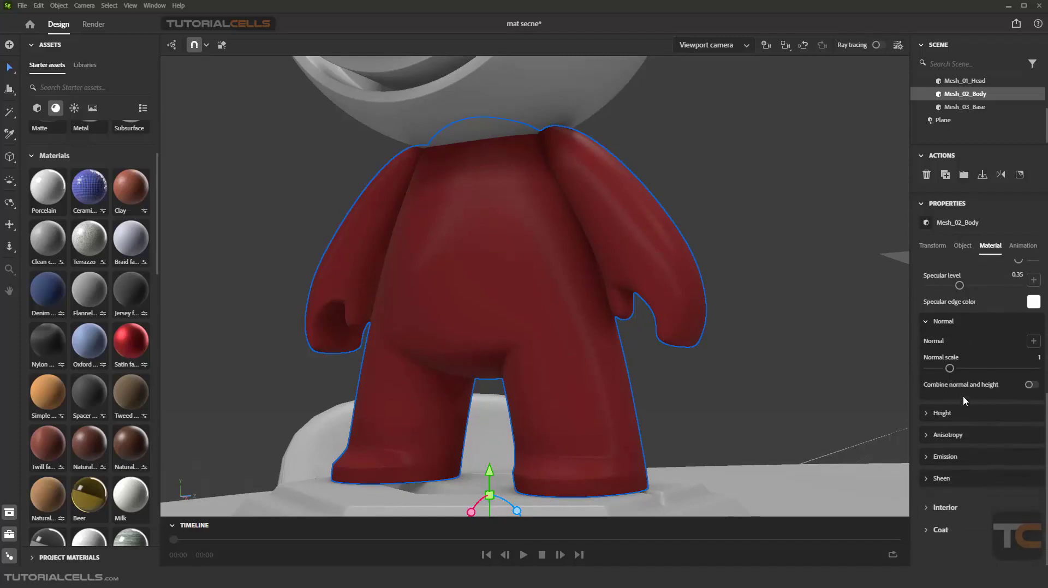
click(1032, 341)
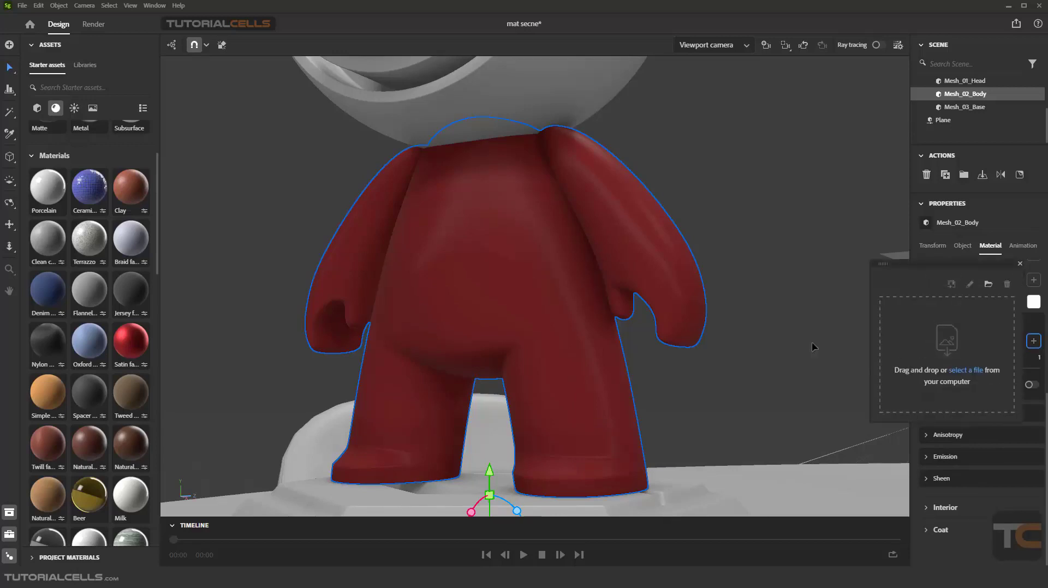
click(963, 371)
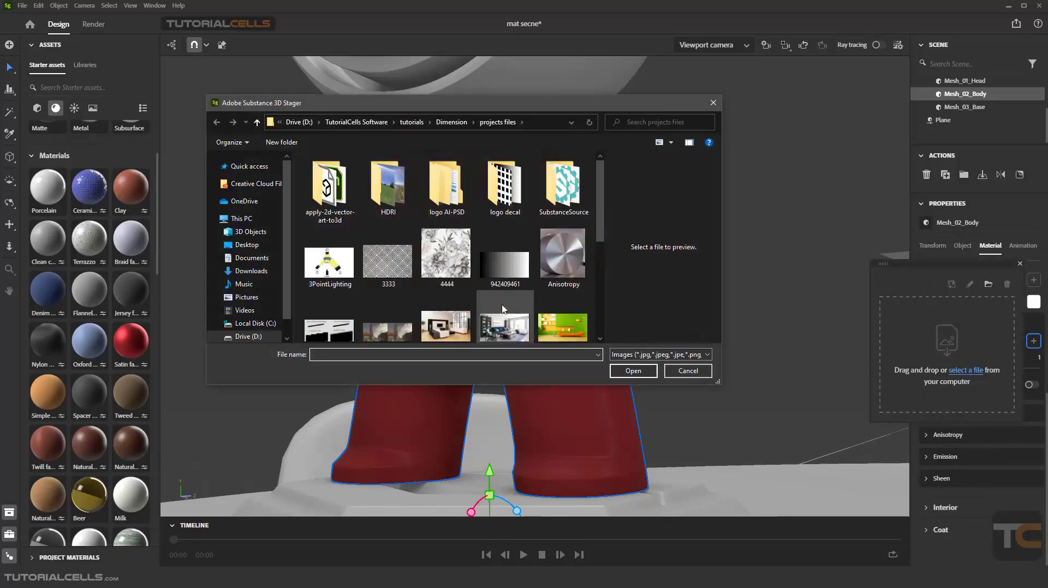
scroll(428, 284, down, 3)
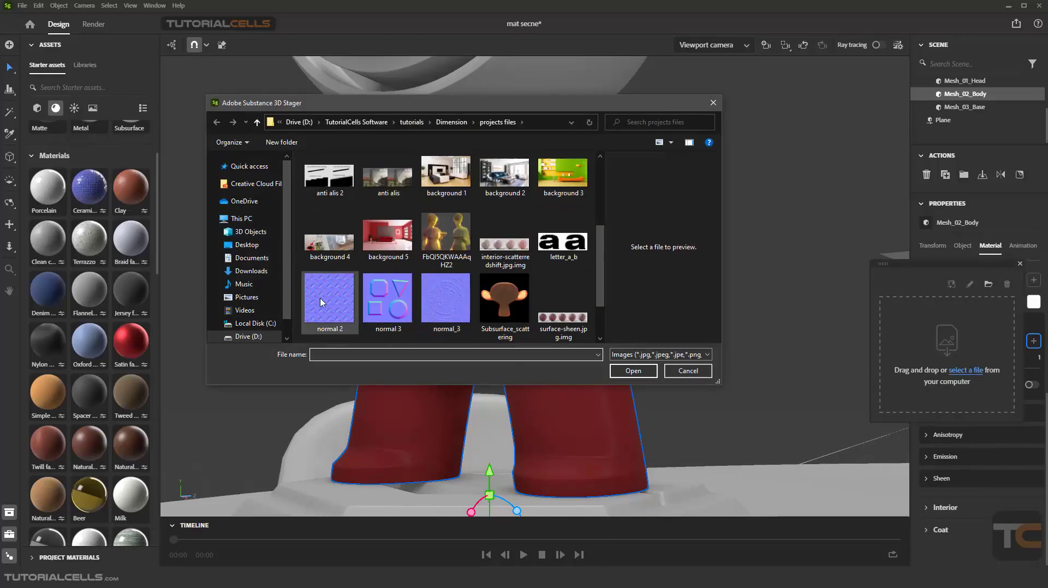
double_click(328, 299)
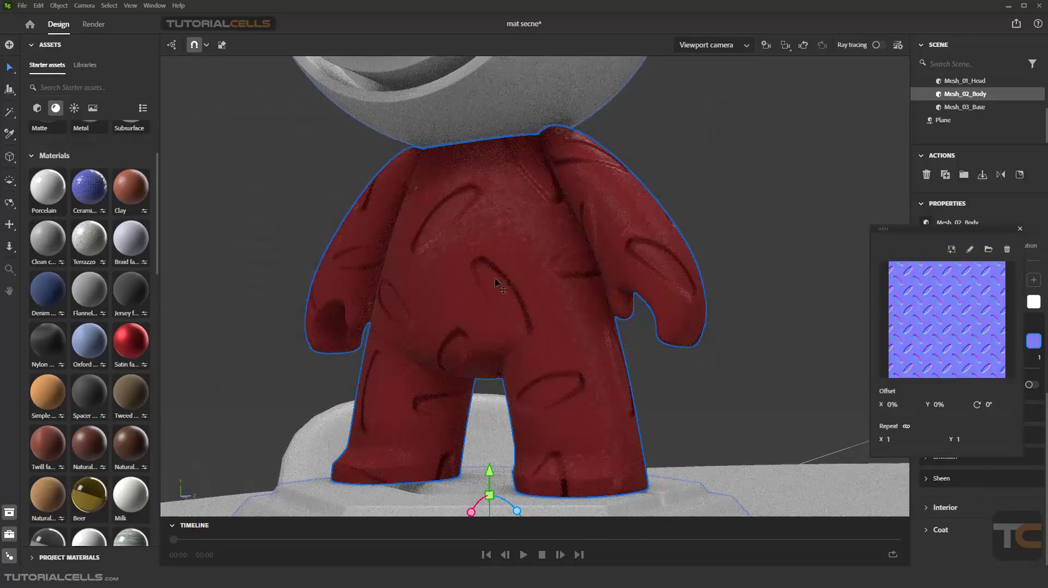
mouse_move(564, 273)
right_down()
mouse_move(534, 287)
mouse_move(554, 280)
right_up()
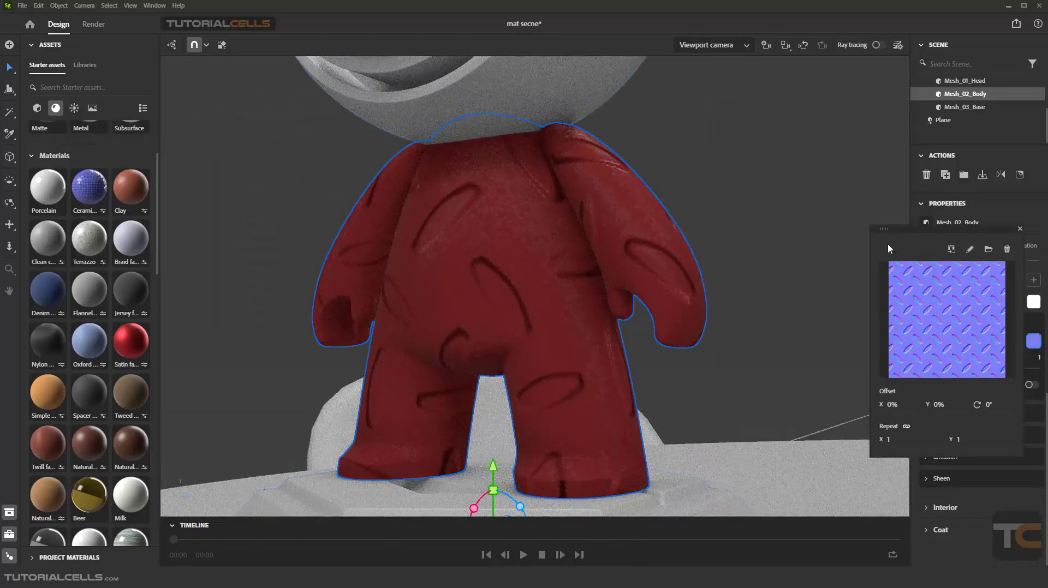
Close the Normal map settings and set the body material's Metallic to 0.48 and Roughness to 0.39.
click(1018, 230)
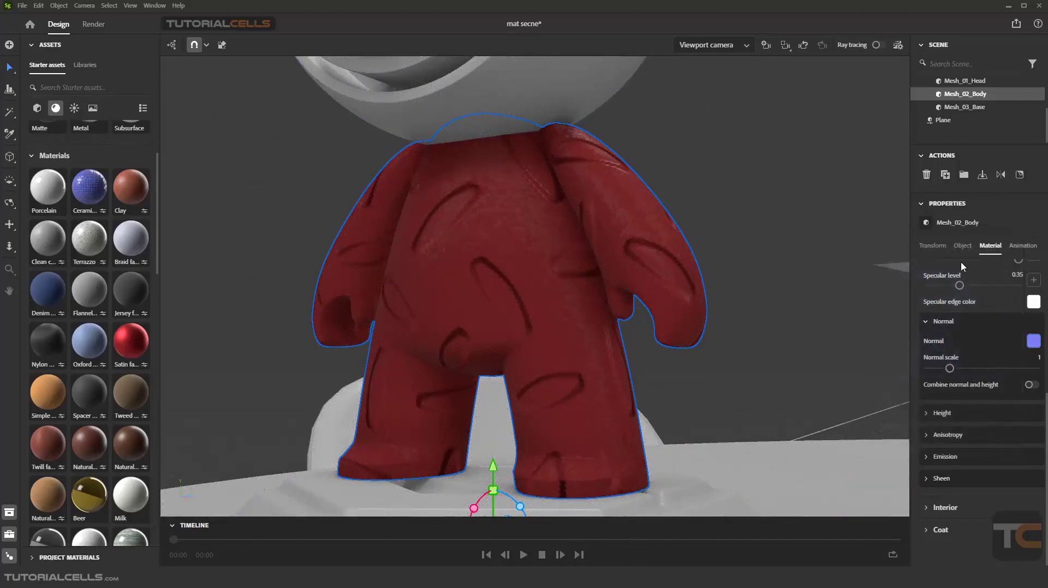
scroll(977, 322, up, 2)
scroll(973, 329, up, 2)
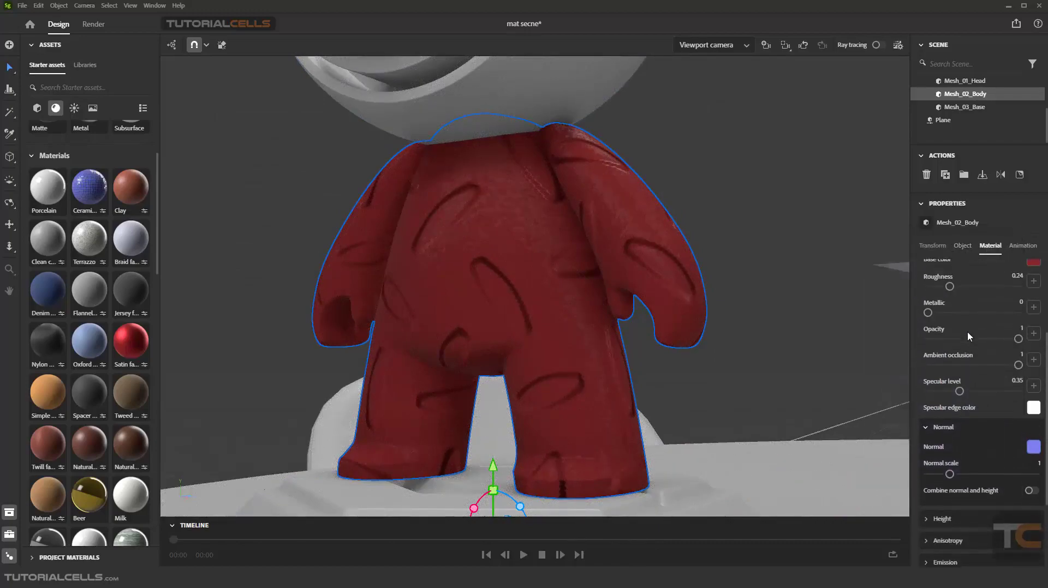
drag(927, 318, 963, 290)
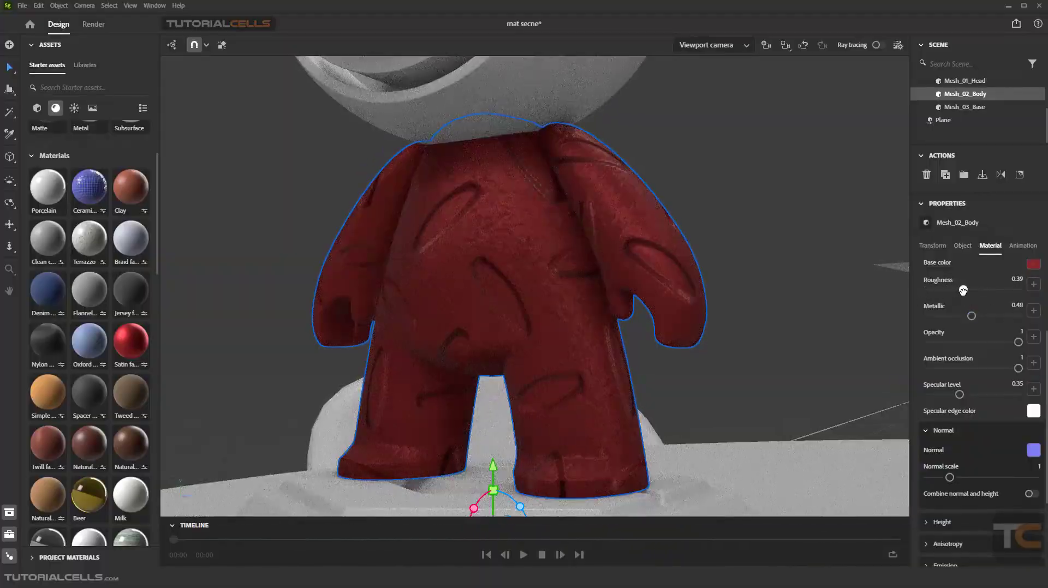
scroll(605, 226, up, 3)
scroll(605, 226, down, 5)
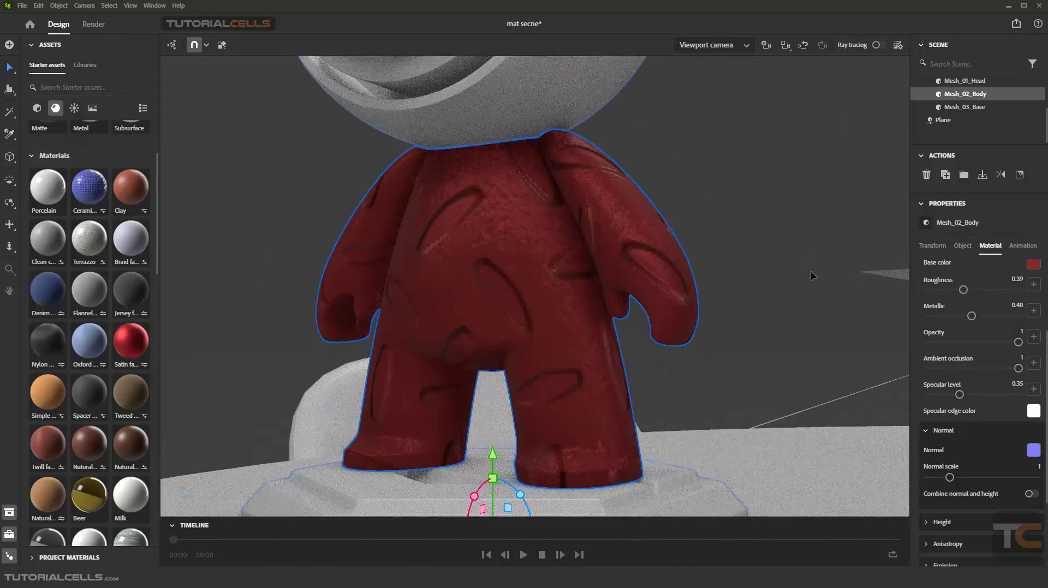
Try lower Normal scale values such as 0.78 on the body material, and settle on 0.98.
scroll(973, 444, down, 1)
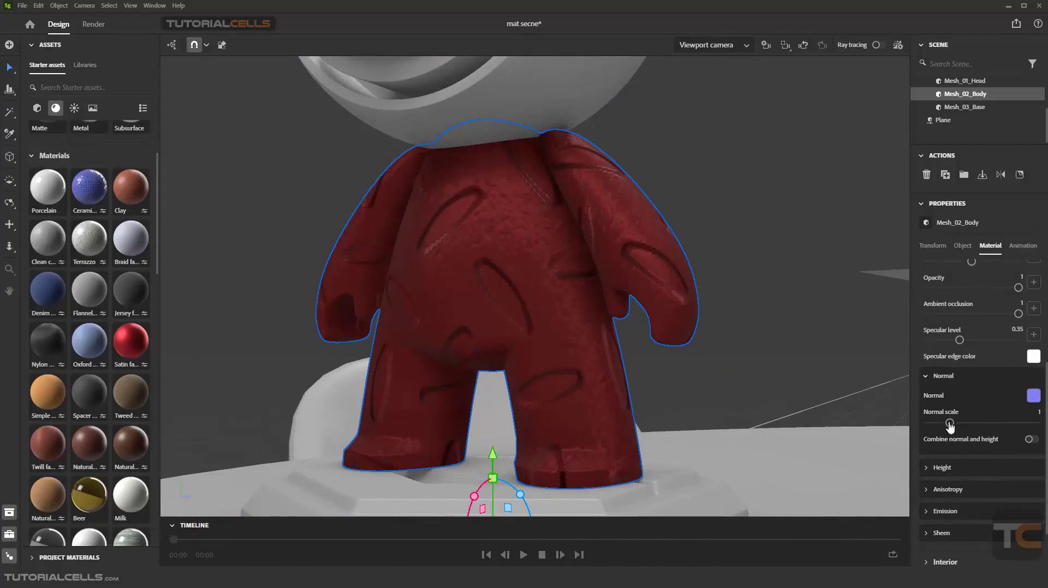
drag(950, 424, 938, 424)
drag(947, 423, 943, 423)
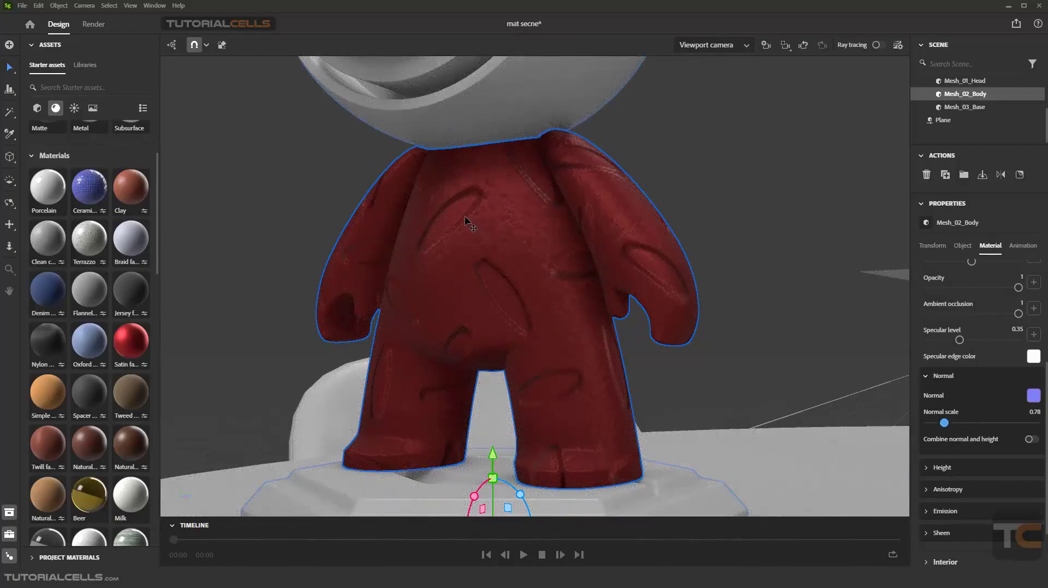
alt+drag(464, 215, 846, 345)
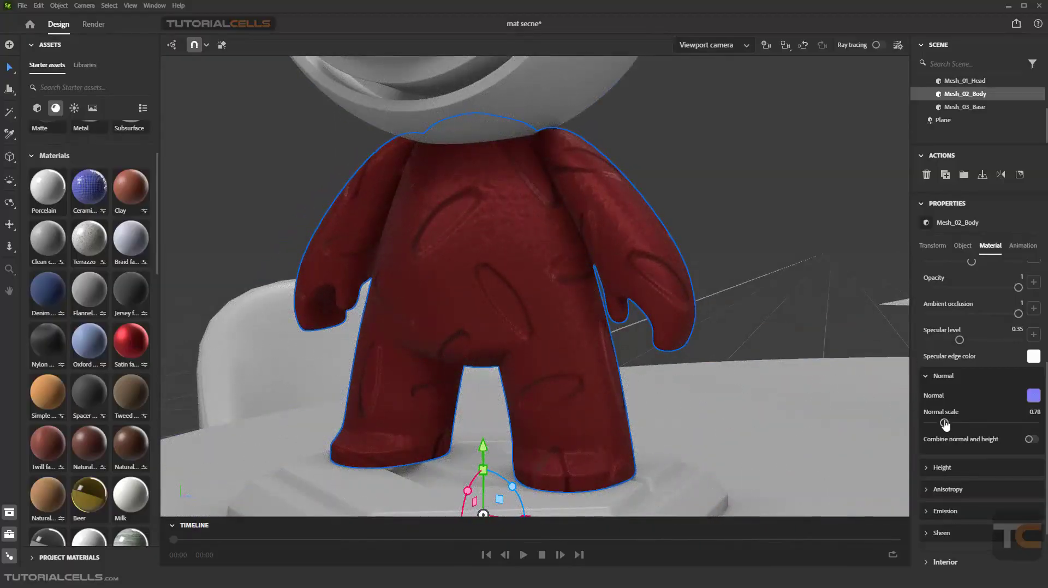
drag(945, 424, 948, 424)
alt+drag(612, 328, 663, 379)
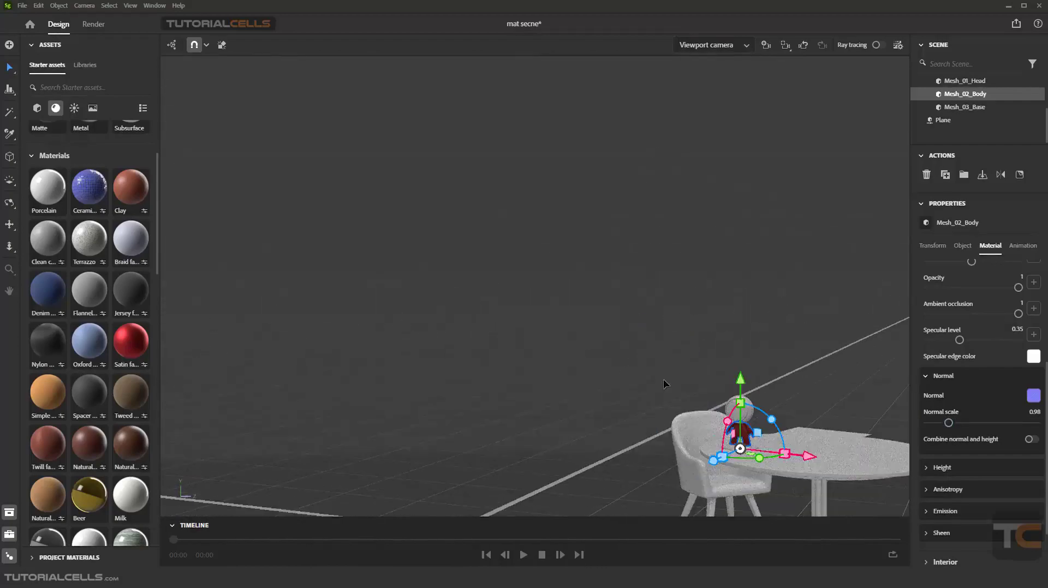
alt+middle_drag(716, 381, 527, 225)
scroll(550, 298, up, 8)
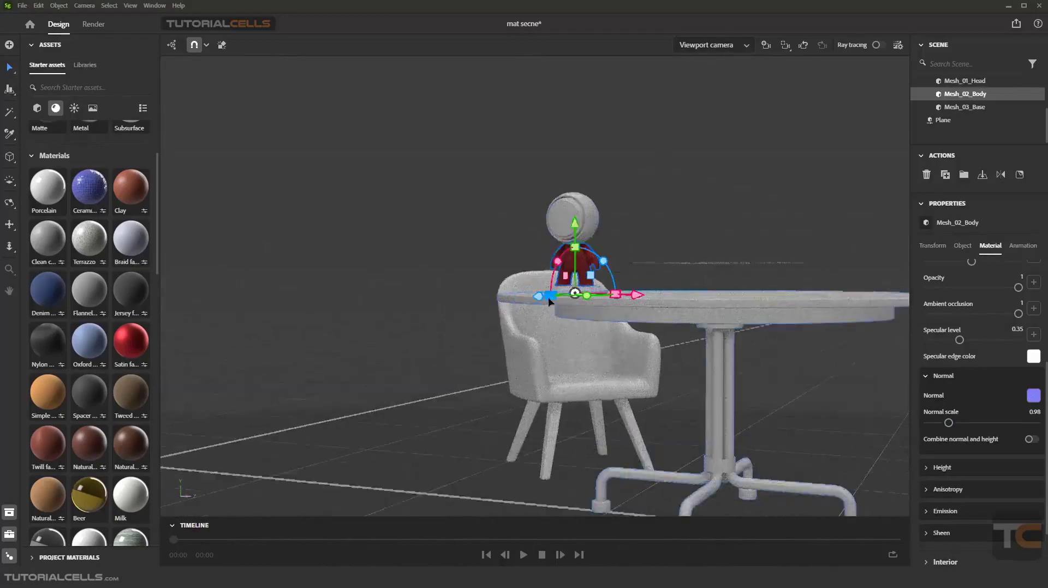
alt+drag(615, 306, 487, 241)
scroll(518, 275, up, 5)
alt+middle_drag(486, 241, 491, 282)
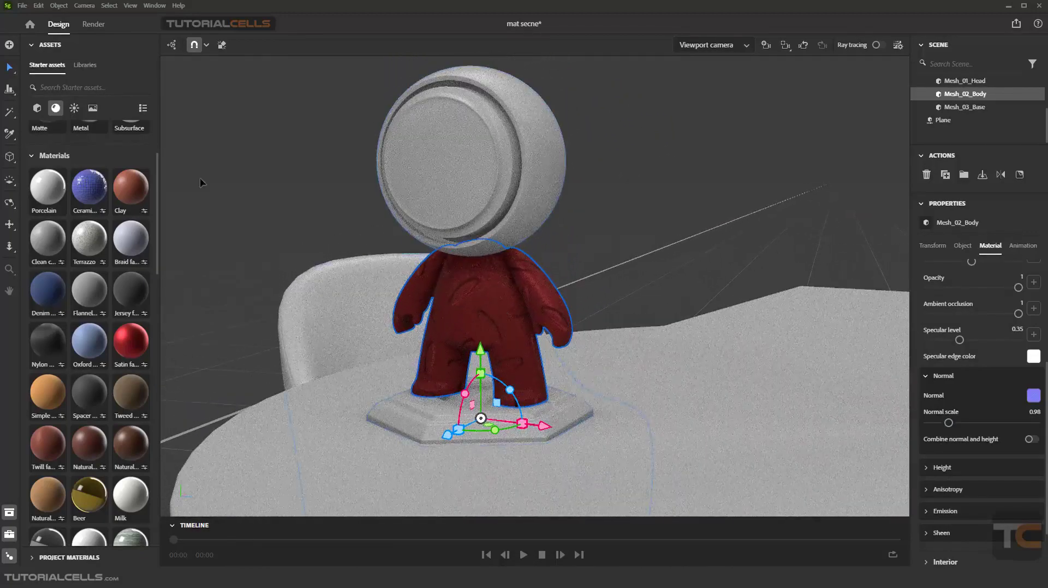
Browse the starter environment lights and apply a warm-toned studio light to the scene.
click(74, 108)
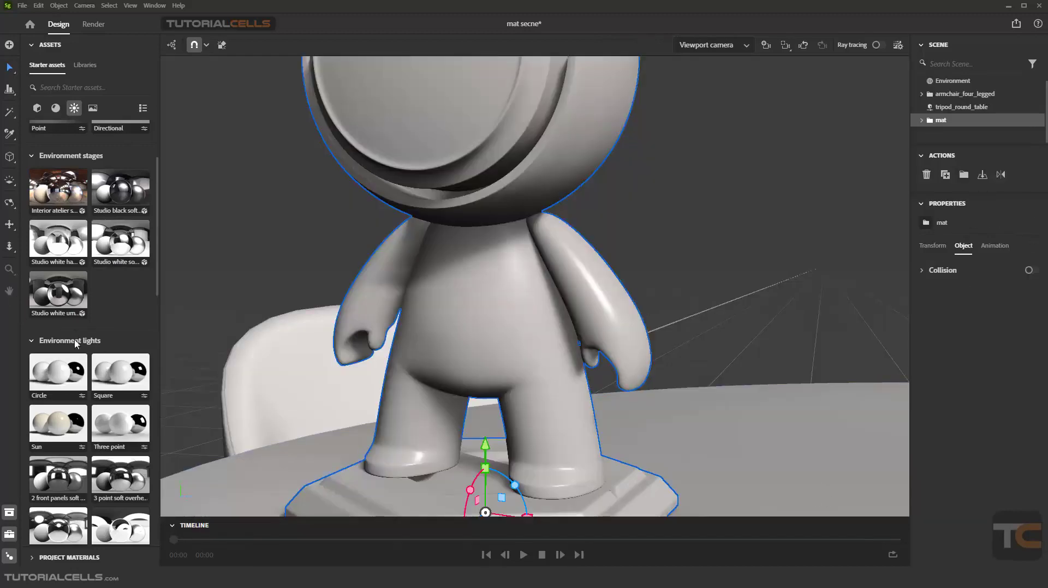
scroll(76, 343, down, 2)
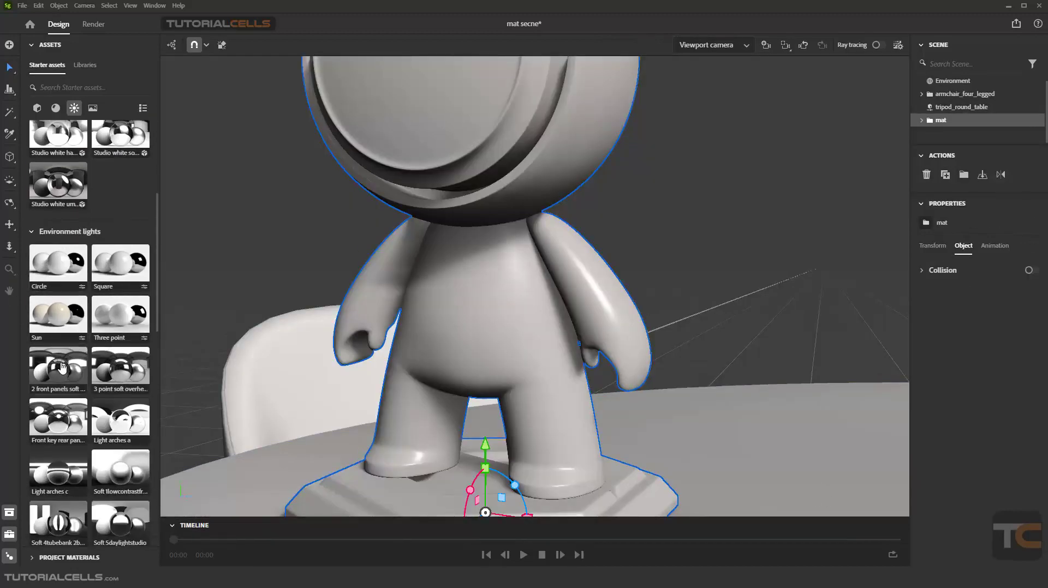
scroll(62, 367, down, 1)
scroll(61, 367, down, 3)
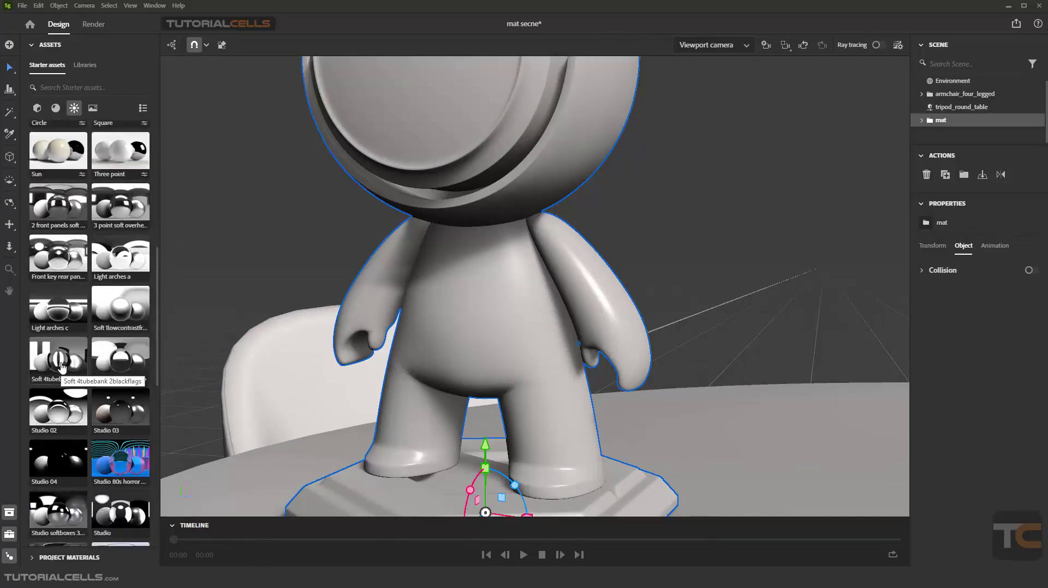
scroll(62, 367, down, 2)
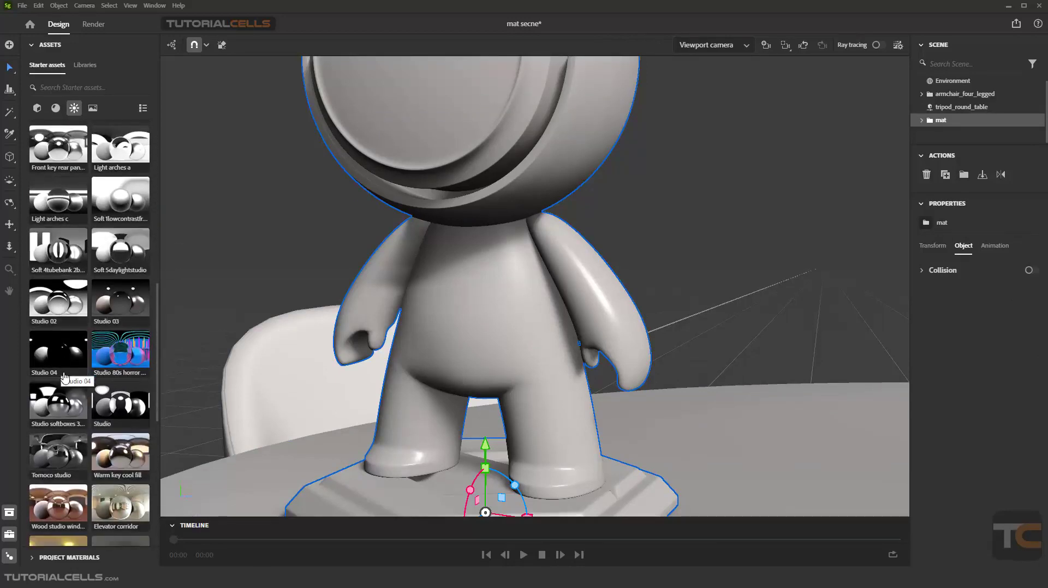
scroll(64, 376, down, 1)
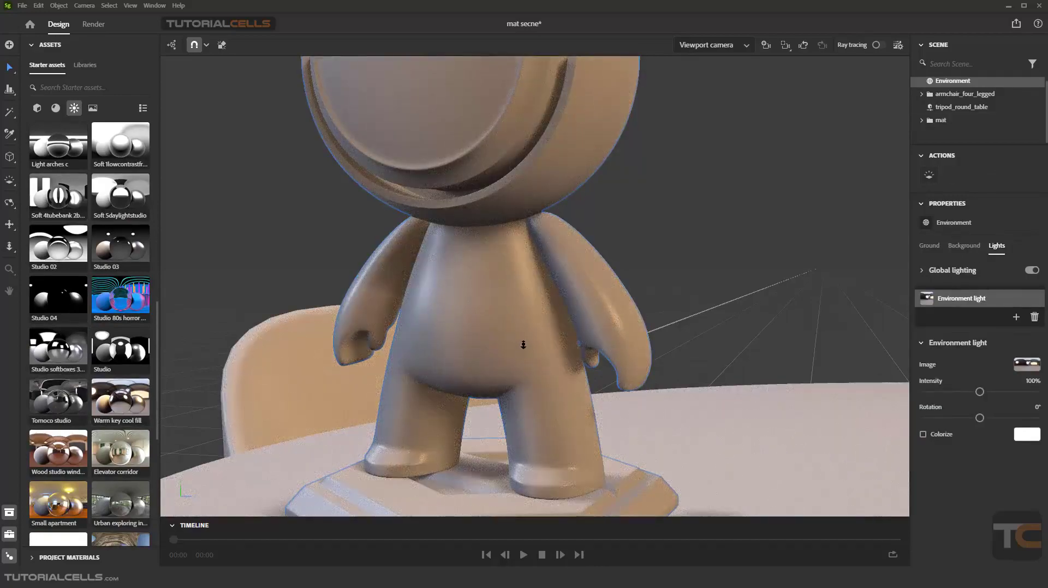
mouse_move(523, 346)
right_down()
mouse_move(509, 323)
mouse_move(527, 326)
right_up()
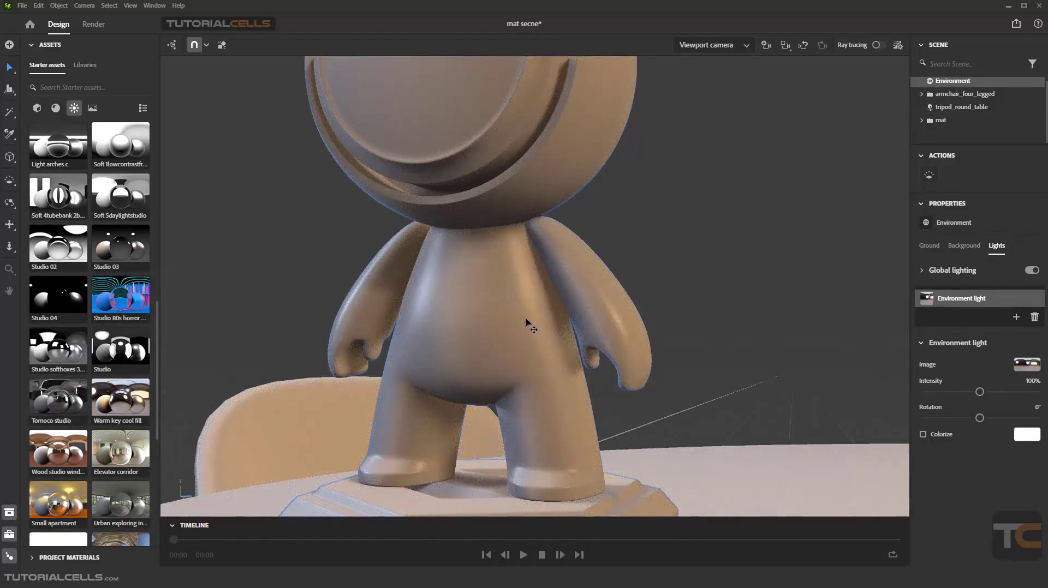
Select Mesh_02_Body inside the mat group and set its material's Metallic to 0.69.
click(528, 323)
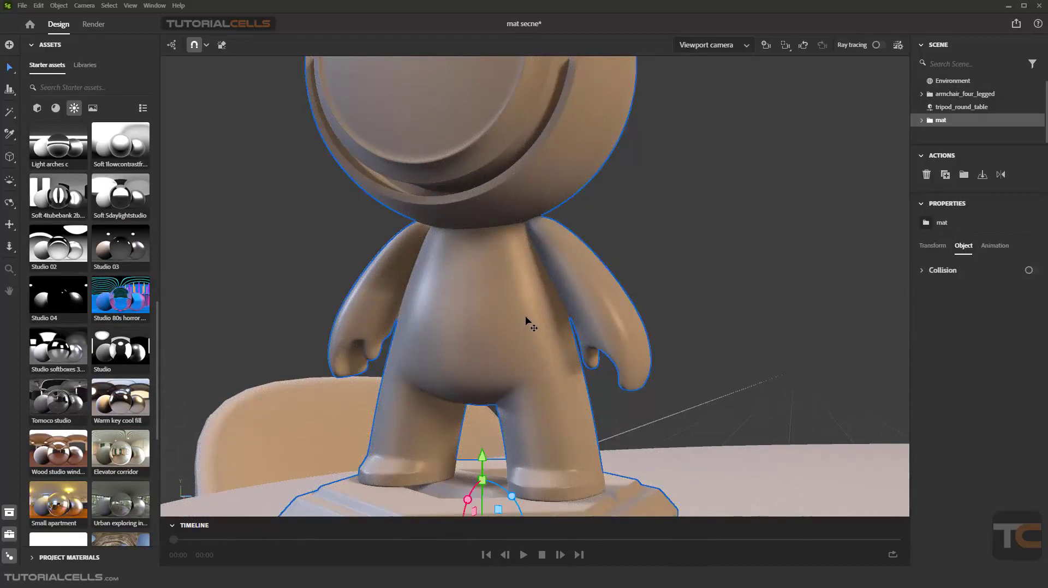
click(922, 121)
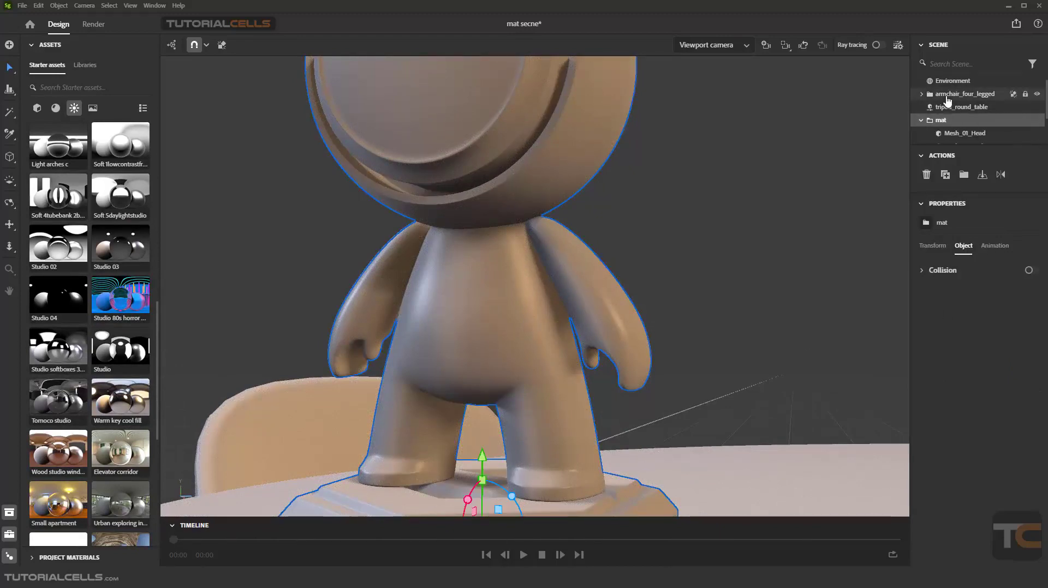
scroll(949, 109, down, 3)
click(953, 107)
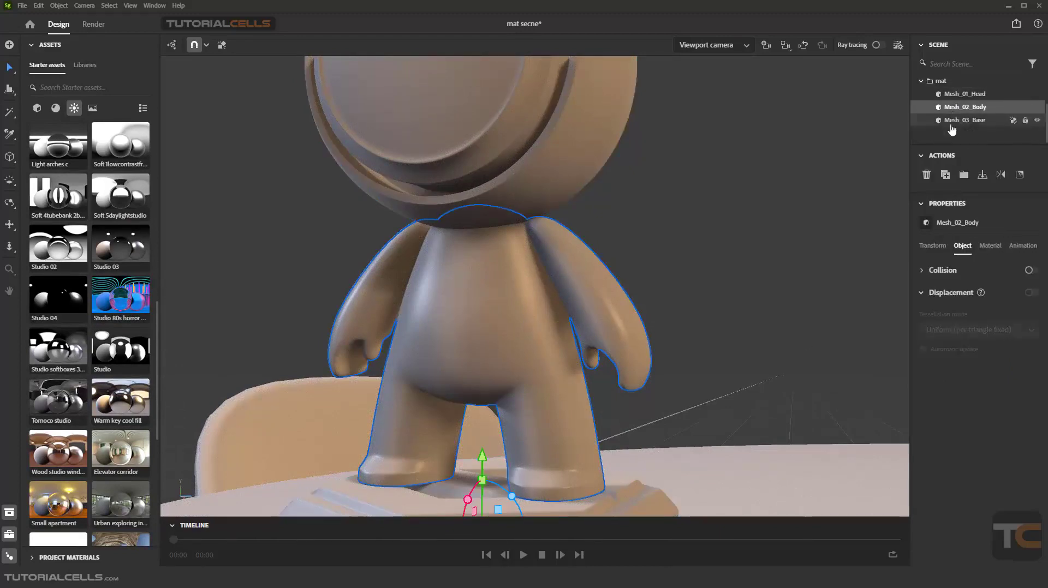
click(980, 247)
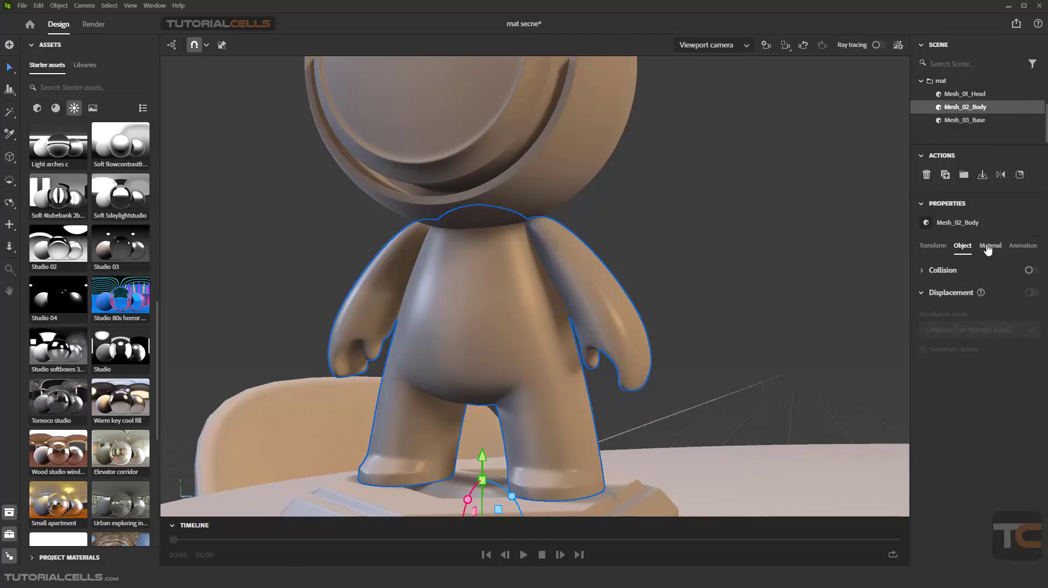
scroll(970, 371, down, 1)
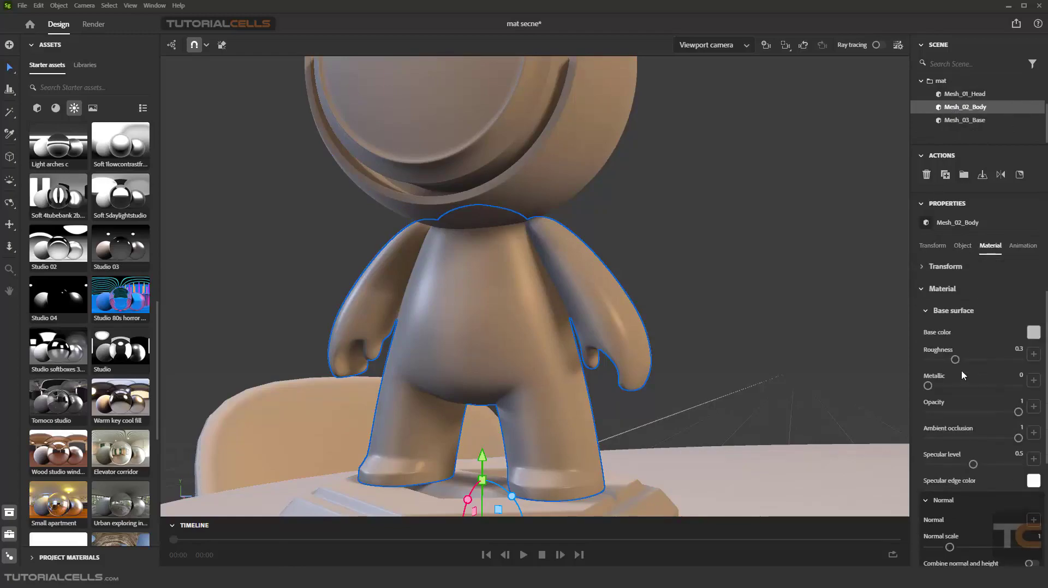
drag(928, 386, 985, 396)
Load the tread-plate normal image from the projects files folder as the body material's Normal map.
scroll(996, 392, down, 3)
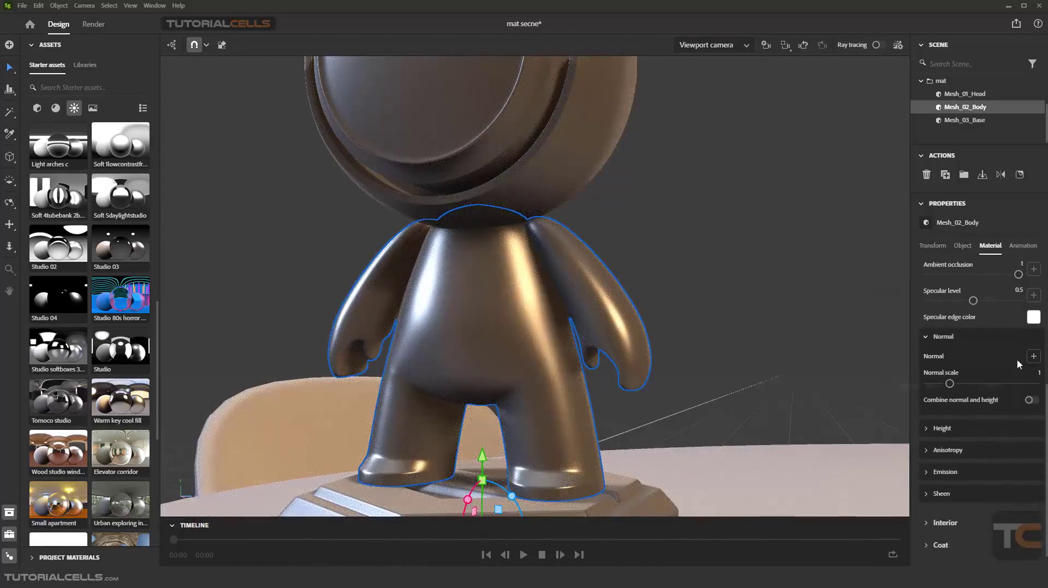
click(1033, 356)
click(965, 385)
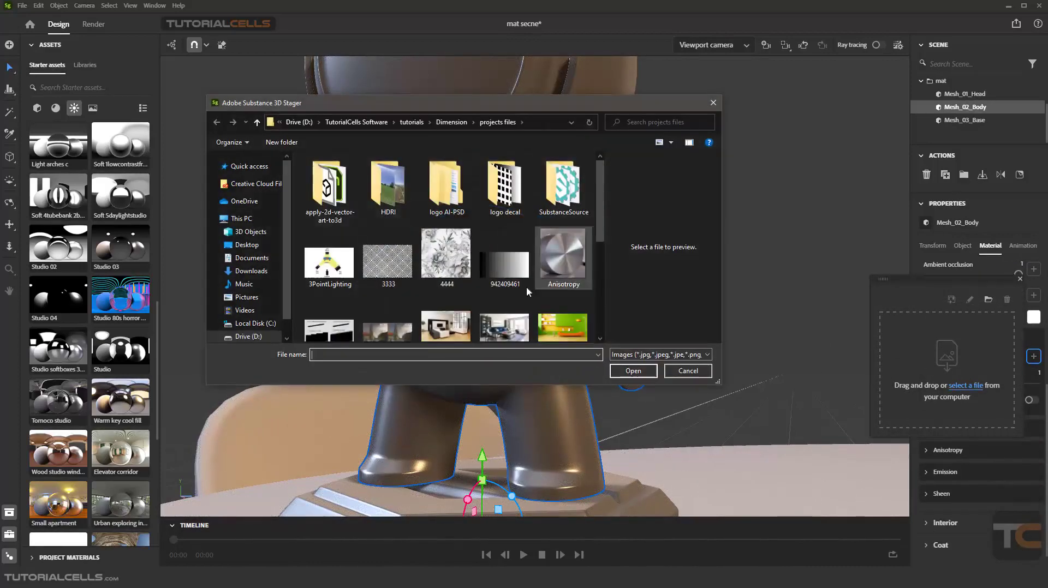
scroll(526, 286, down, 5)
double_click(331, 257)
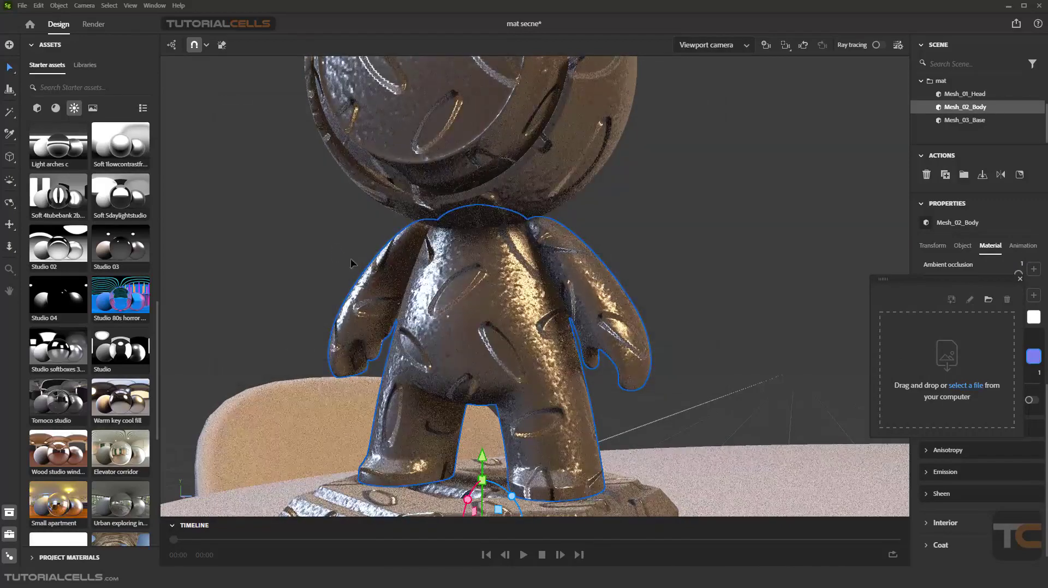
Set the Normal map's Repeat to 3 in X and Y, its rotation to 3° and its Y offset to -2%.
scroll(500, 312, down, 3)
scroll(534, 306, up, 3)
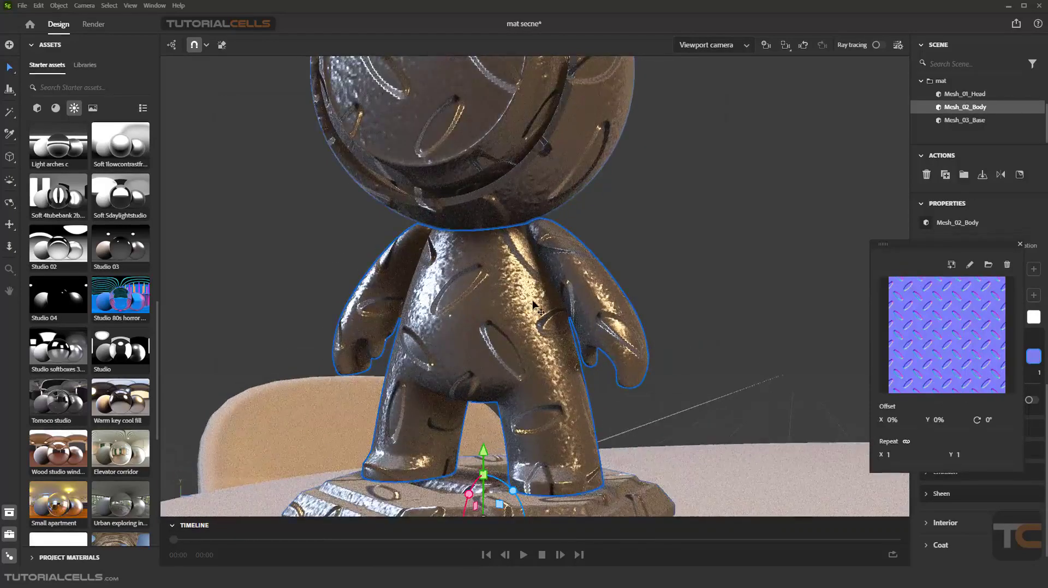
mouse_move(534, 307)
right_down()
mouse_move(540, 283)
mouse_move(553, 297)
right_up()
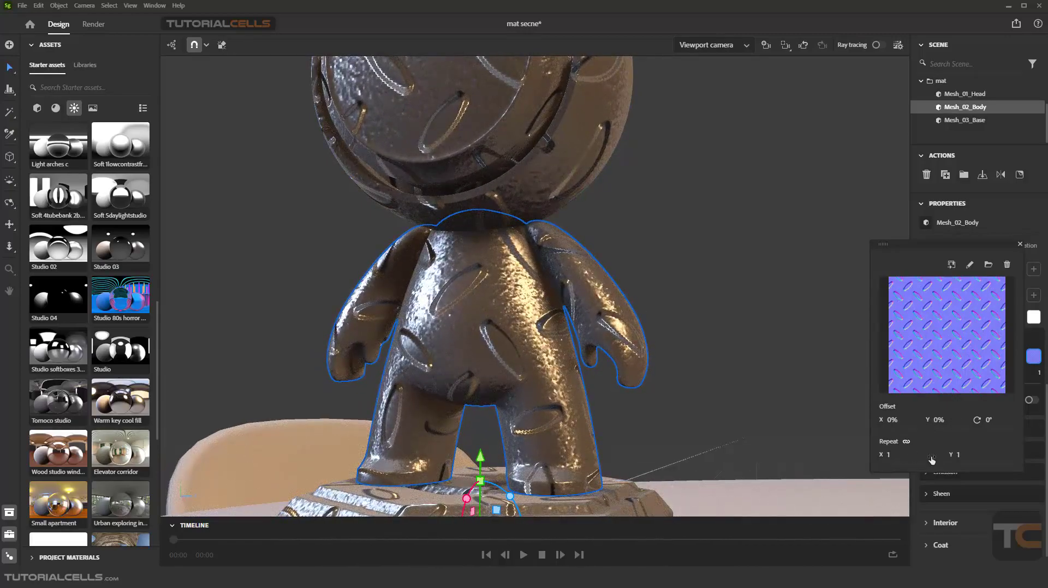
drag(958, 456, 969, 456)
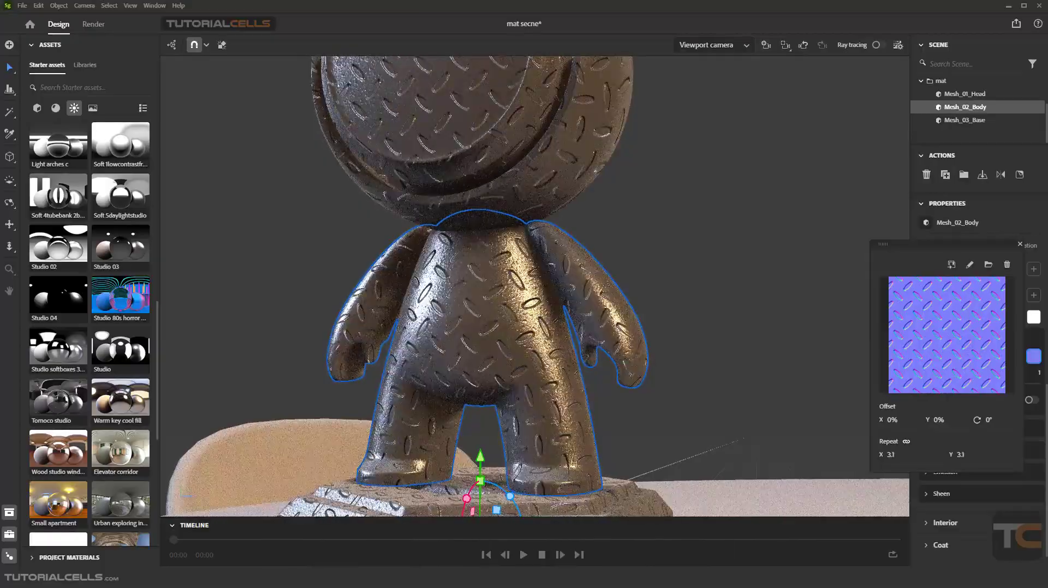
drag(986, 422, 932, 421)
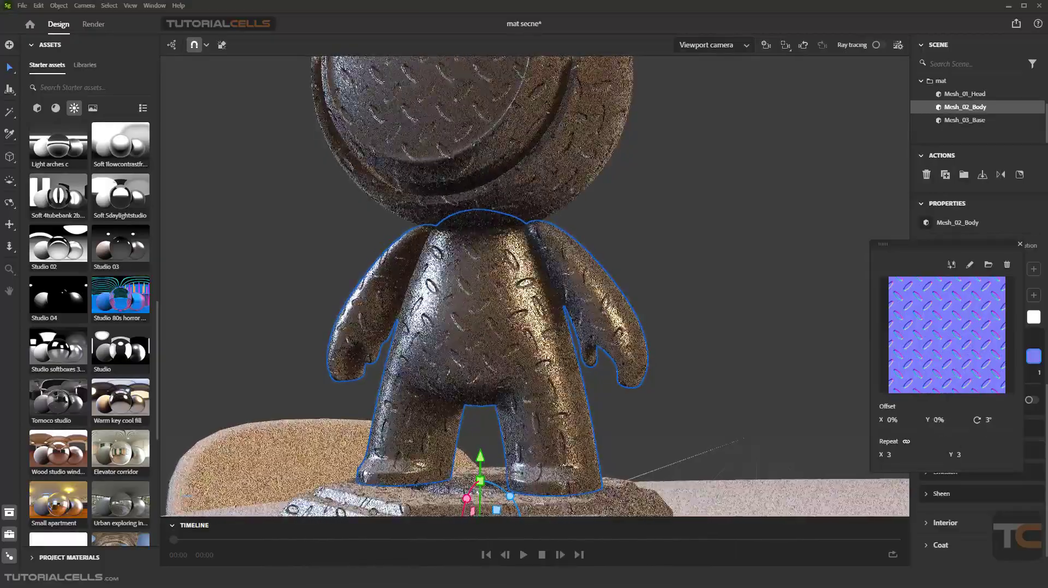
click(1018, 245)
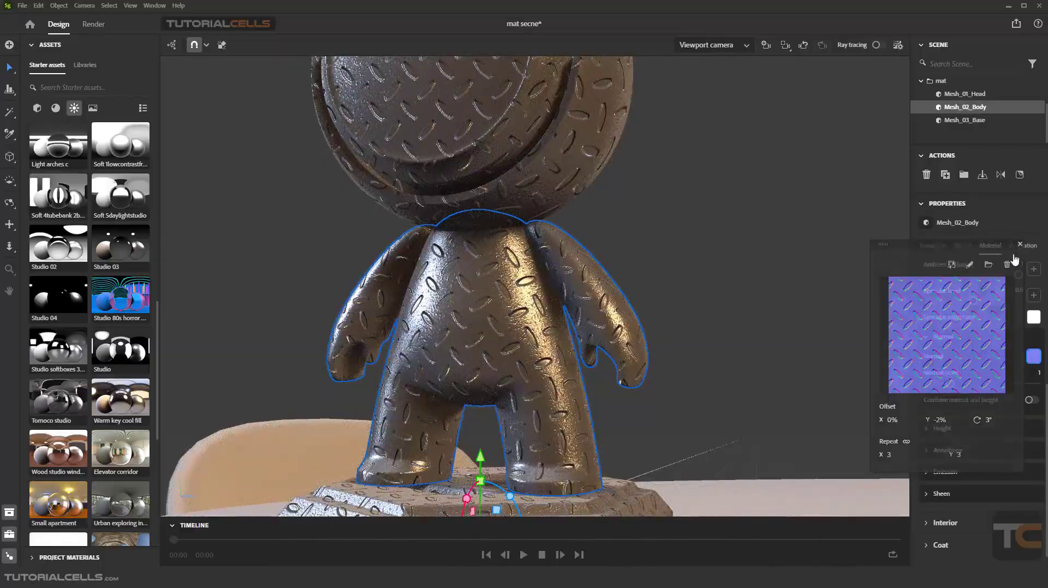
Set the body material's Normal scale to 2.2 and remove the image from its Normal map.
drag(950, 383, 975, 383)
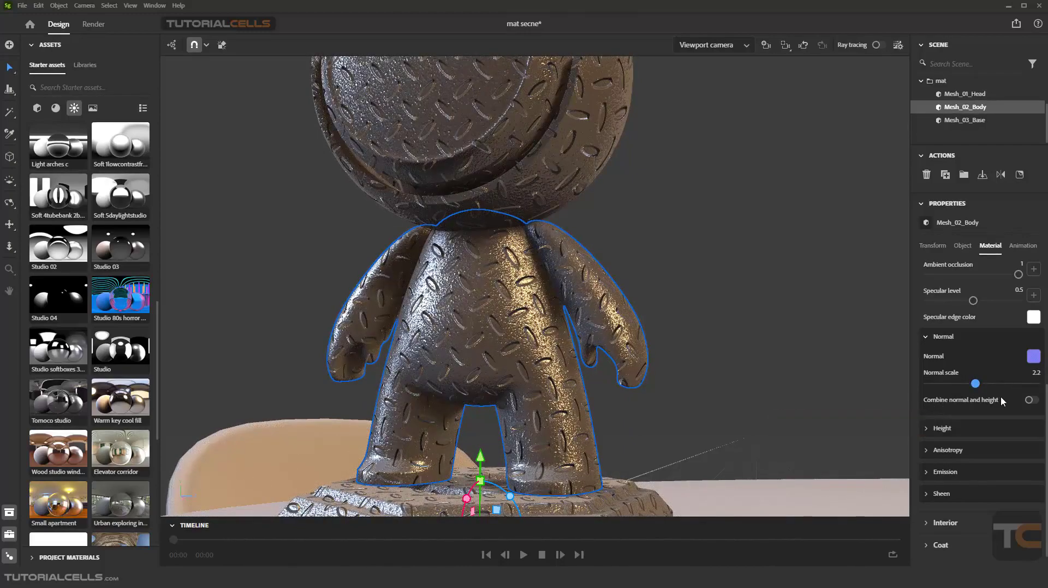
click(1032, 359)
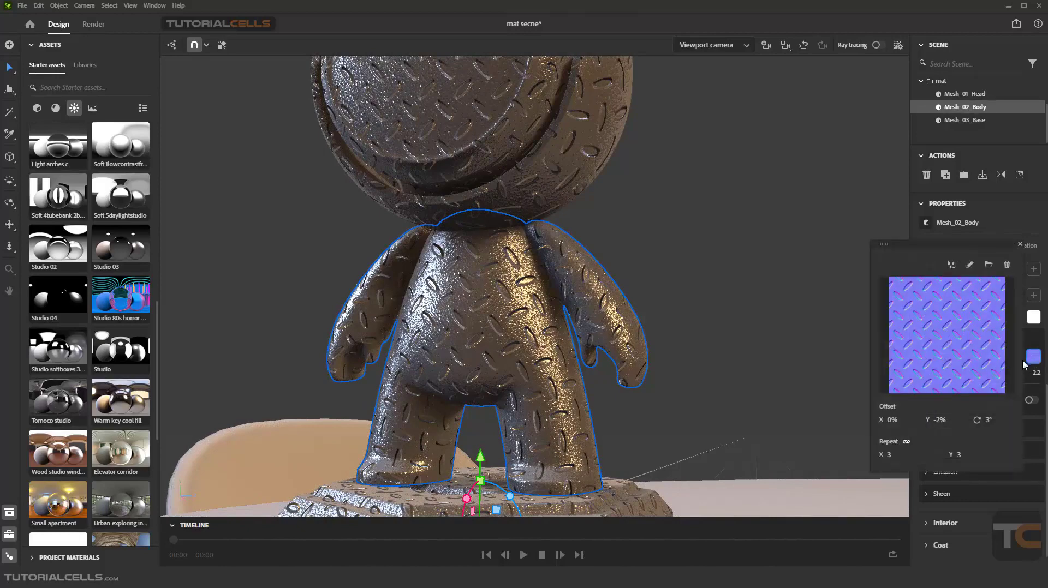
click(1007, 263)
click(1019, 280)
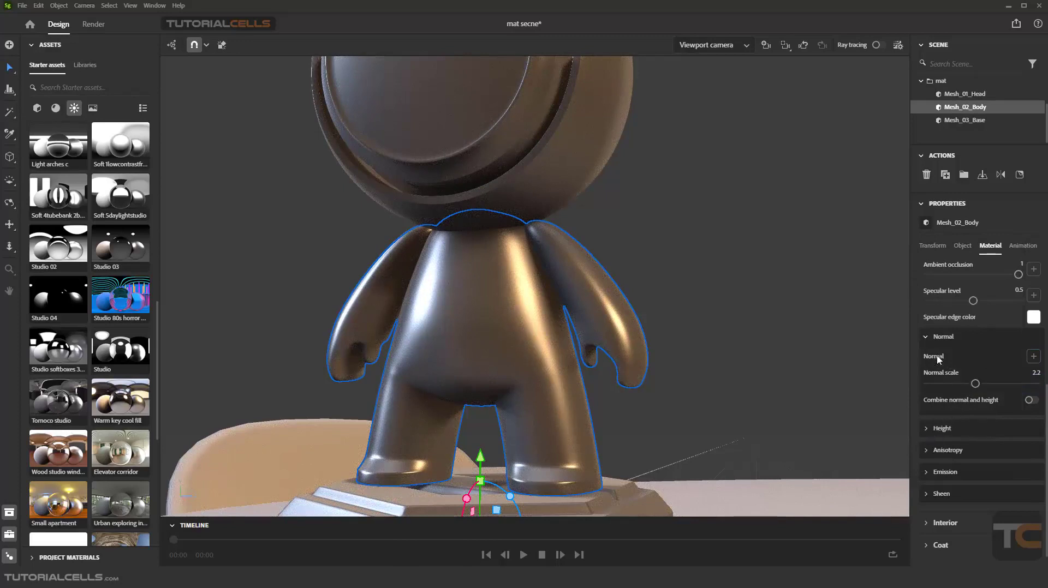
Collapse the body material's Normal group and expand its Height group to review the height parameters.
click(927, 341)
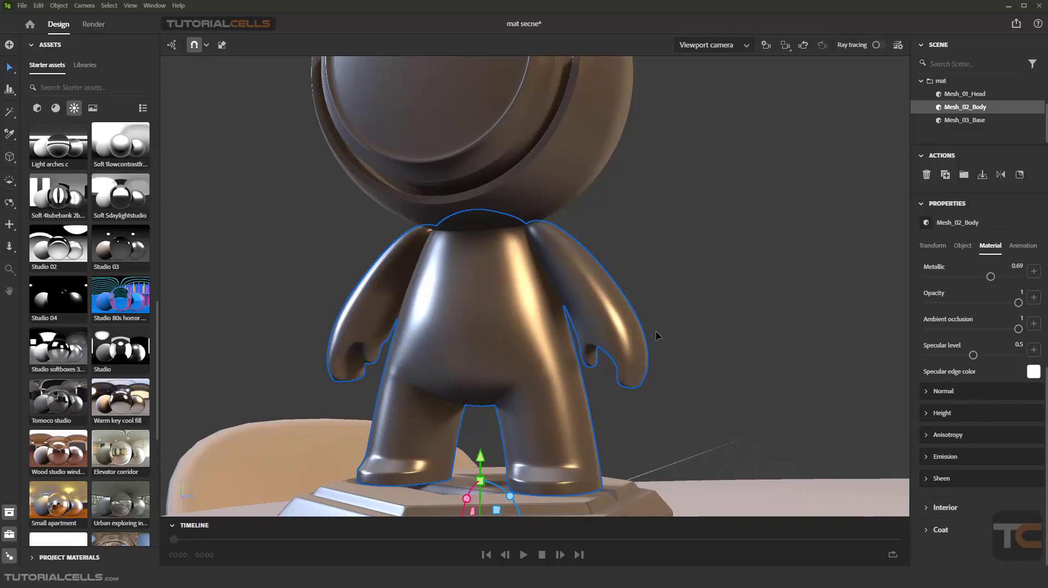
click(932, 415)
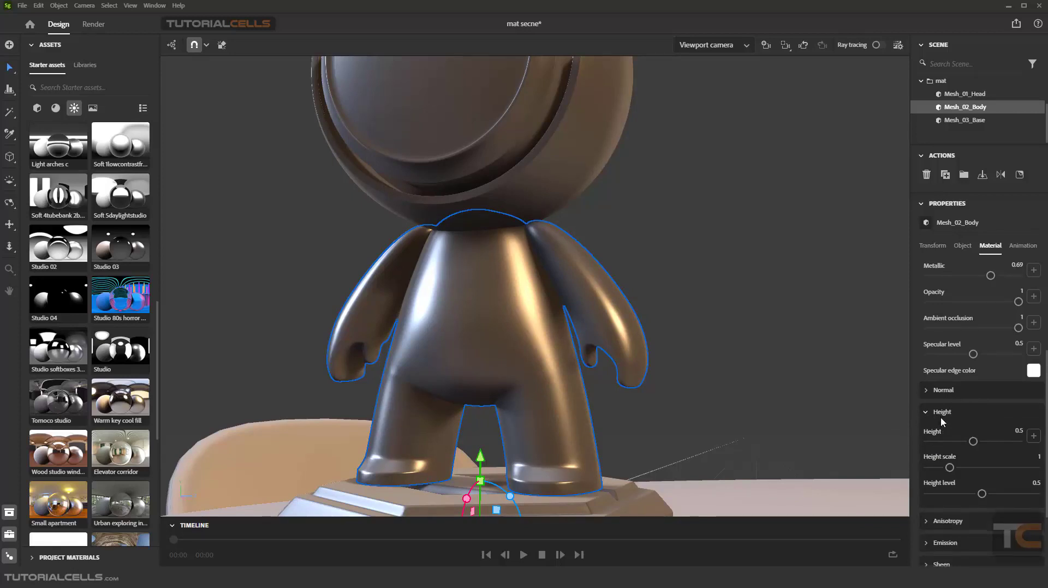
scroll(941, 417, down, 1)
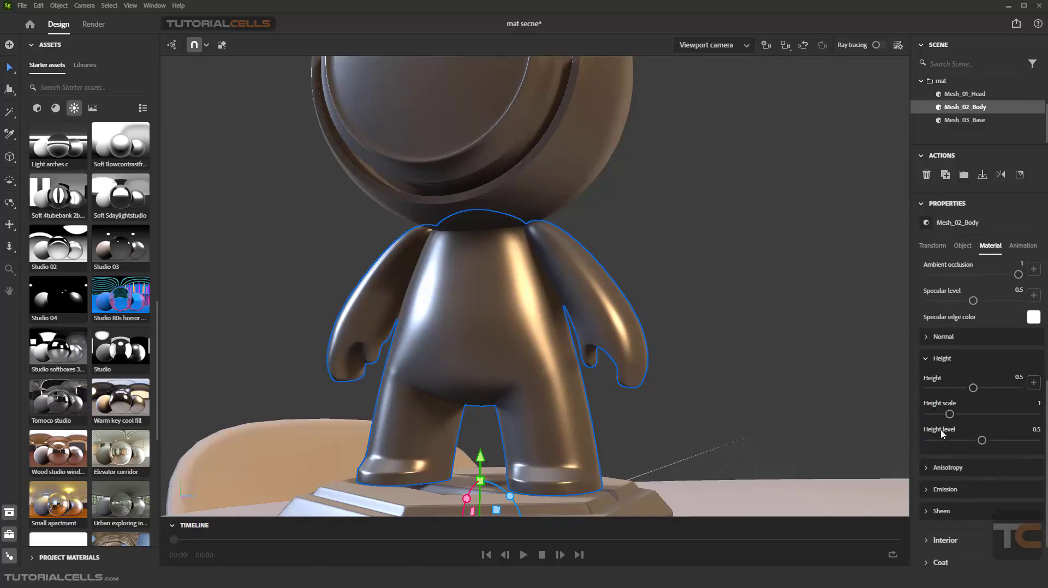
Load the black-and-white striped image Untitled-1 from the projects files folder as the body material's Height map.
click(1033, 384)
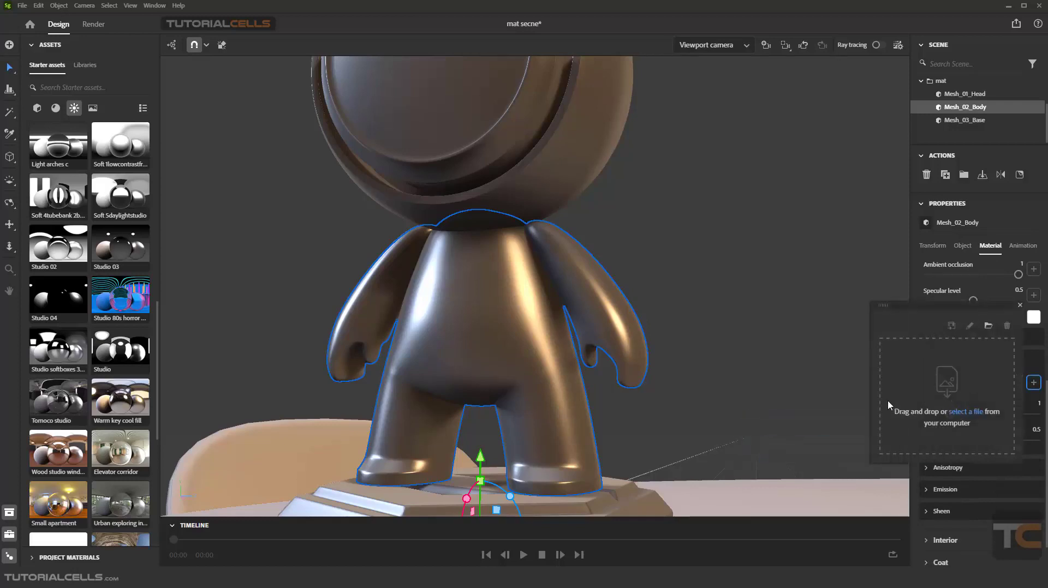
click(956, 413)
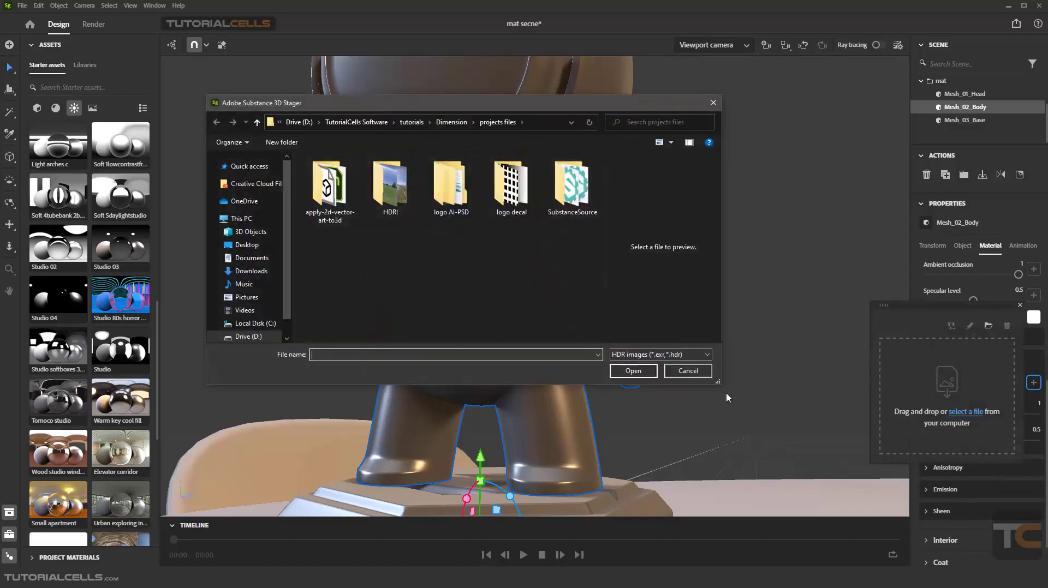
click(651, 355)
click(624, 374)
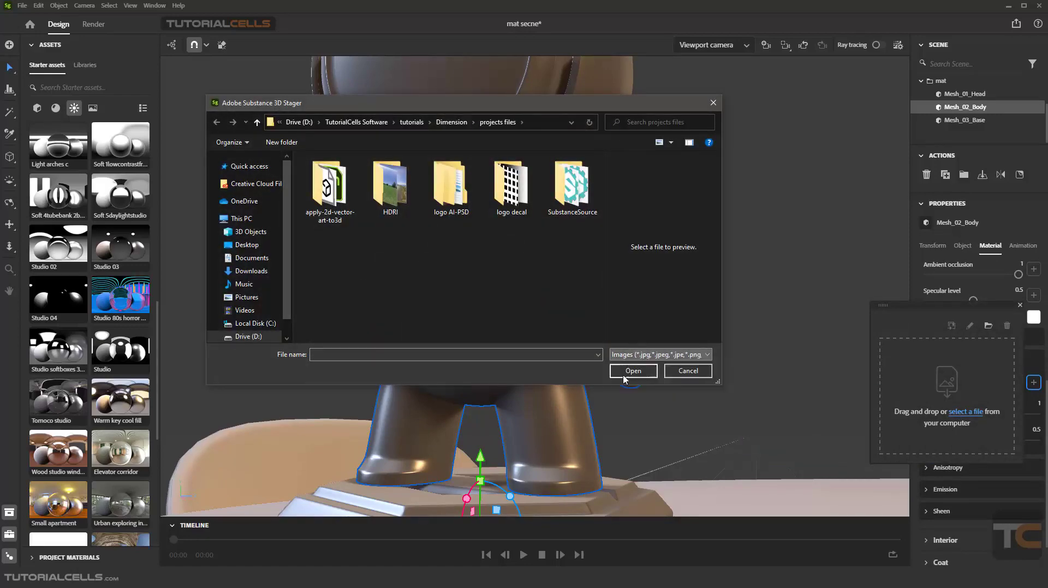
scroll(463, 267, down, 3)
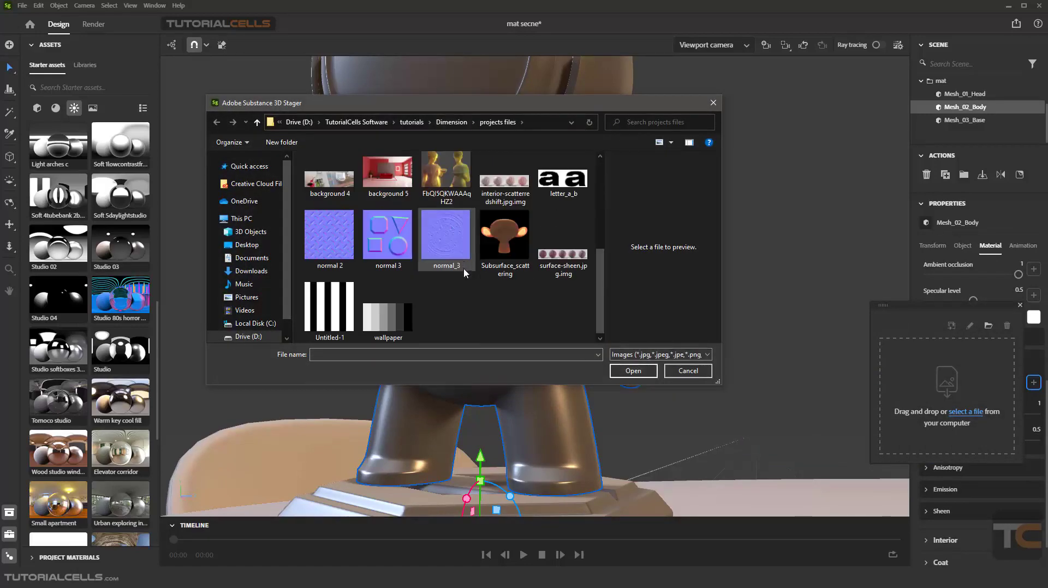
double_click(330, 311)
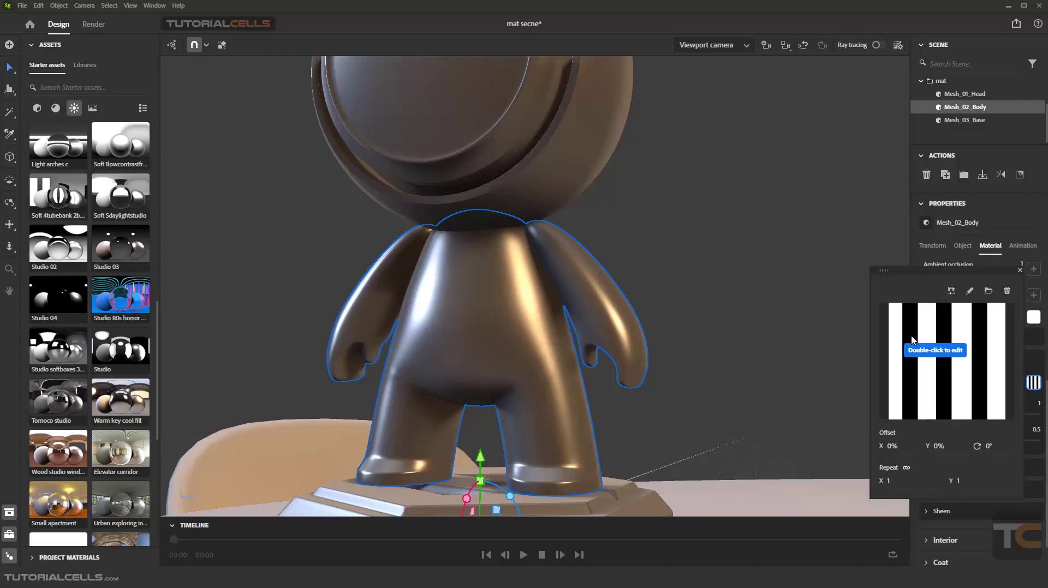
click(821, 330)
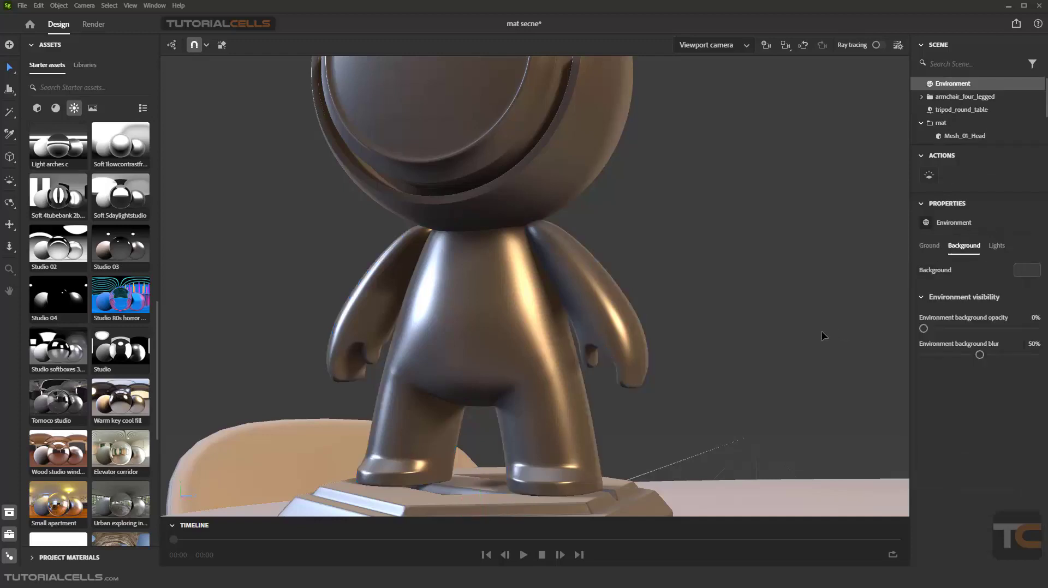
Select the Mesh_02_Body mesh and enable Displacement in its object properties.
click(558, 314)
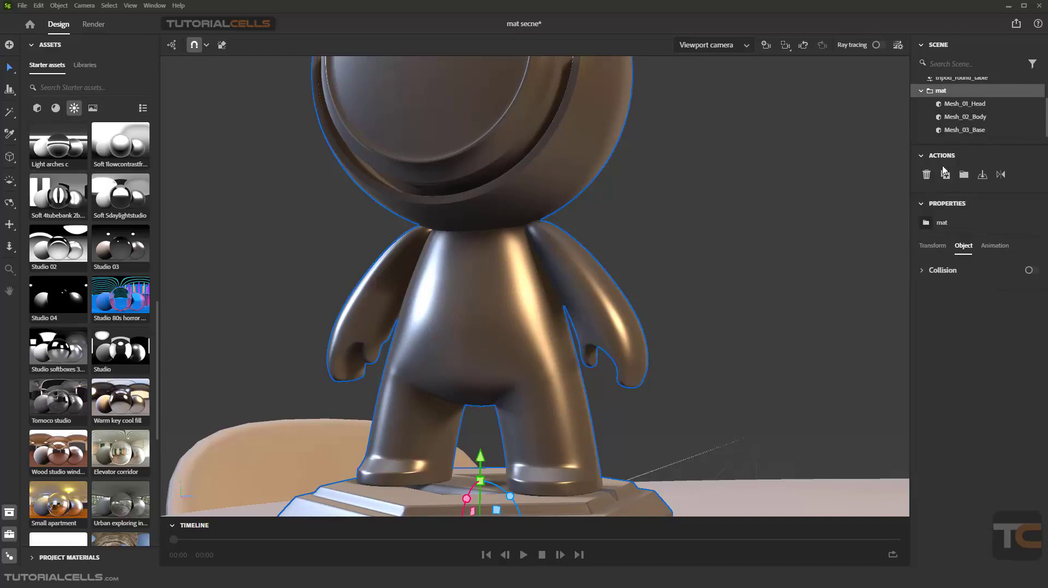
click(960, 117)
scroll(941, 399, down, 8)
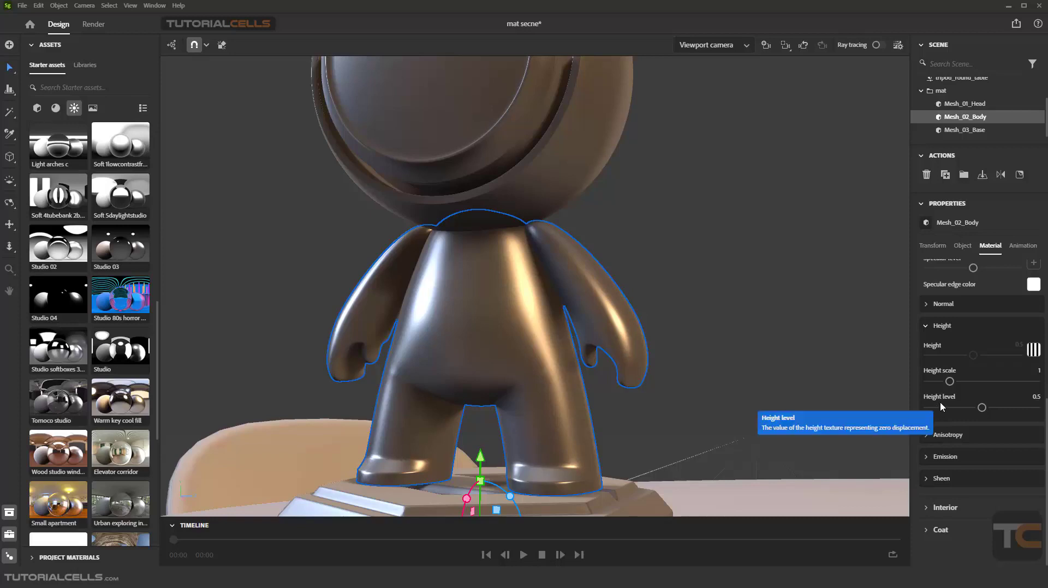
click(961, 246)
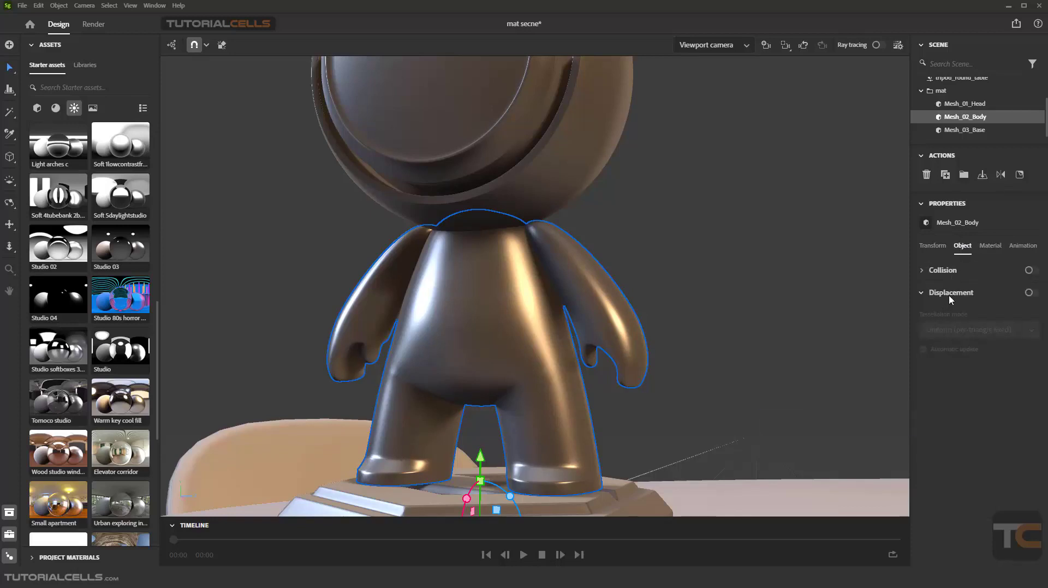
click(1028, 295)
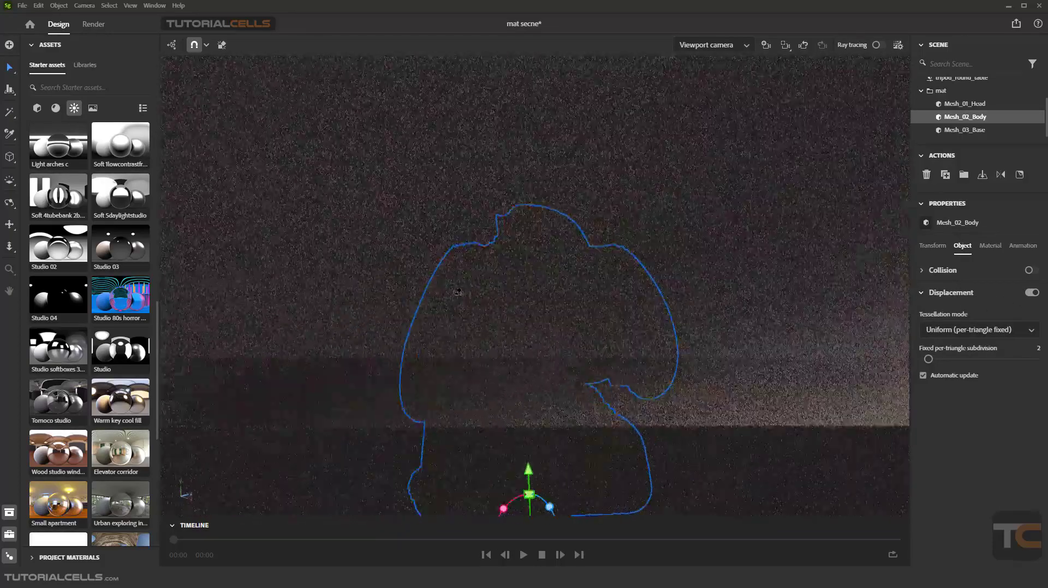
right_drag(457, 292, 595, 324)
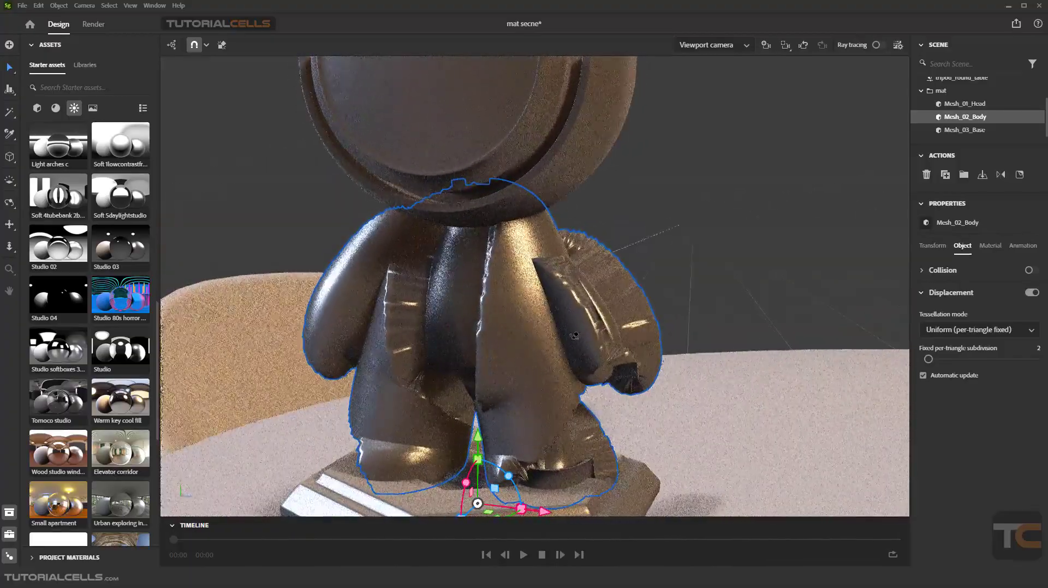
Try the Uniform (total face budget) tessellation mode on the body and return it to Uniform (per-triangle fixed).
click(948, 331)
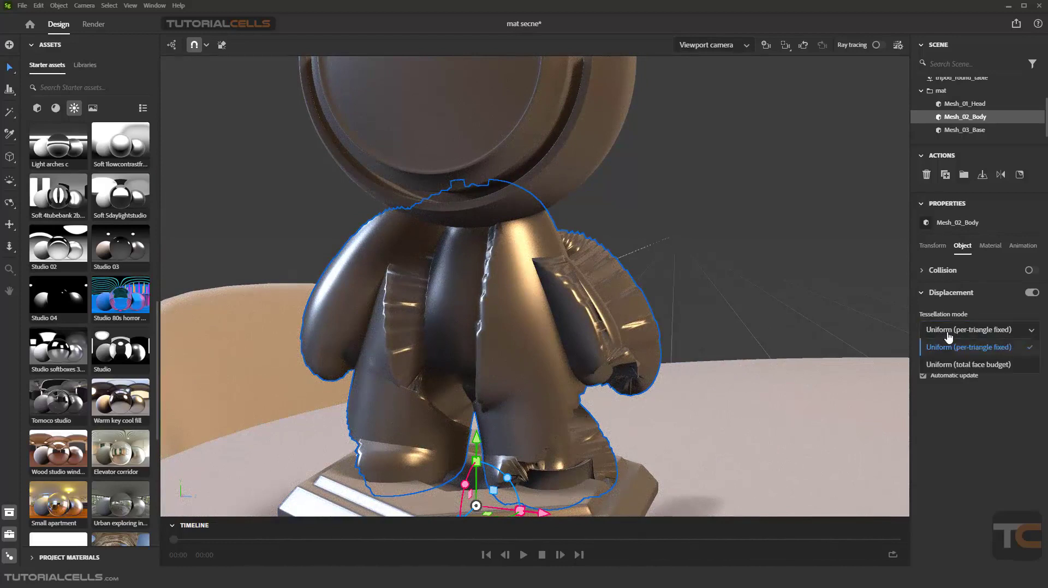
click(948, 366)
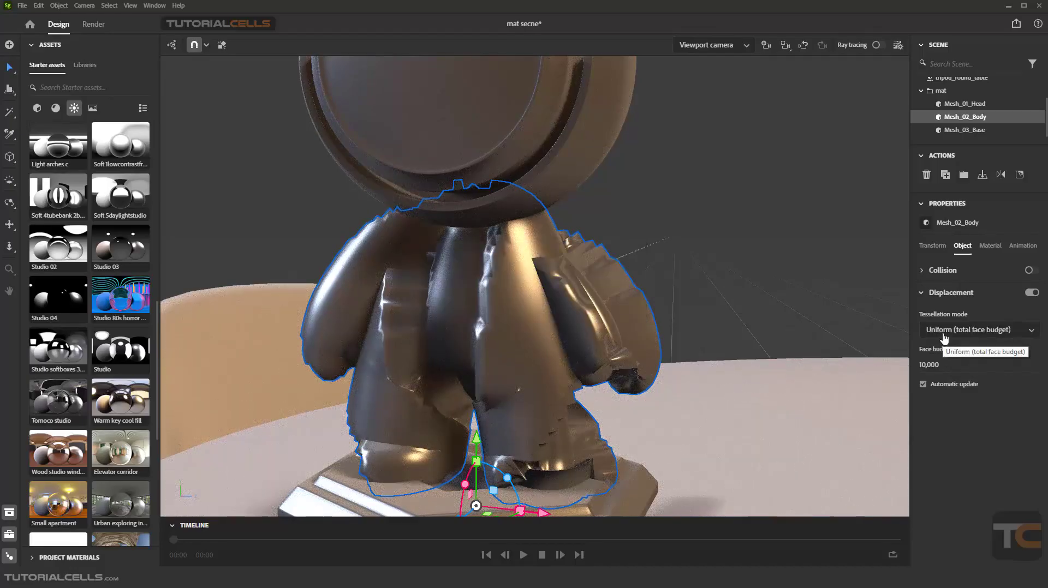
mouse_move(507, 303)
right_down()
mouse_move(595, 319)
mouse_move(497, 318)
mouse_move(508, 324)
right_up()
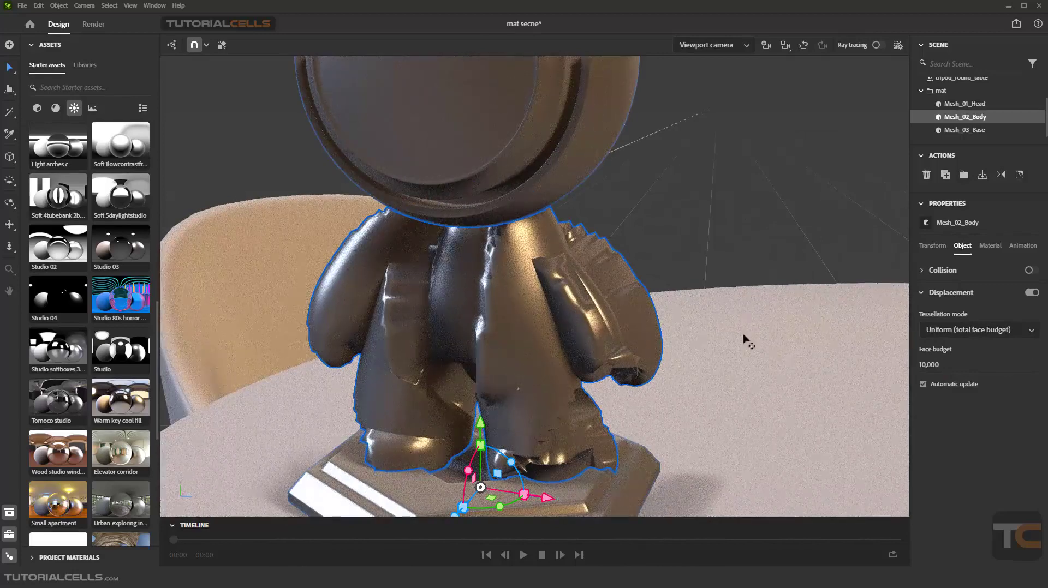
click(960, 338)
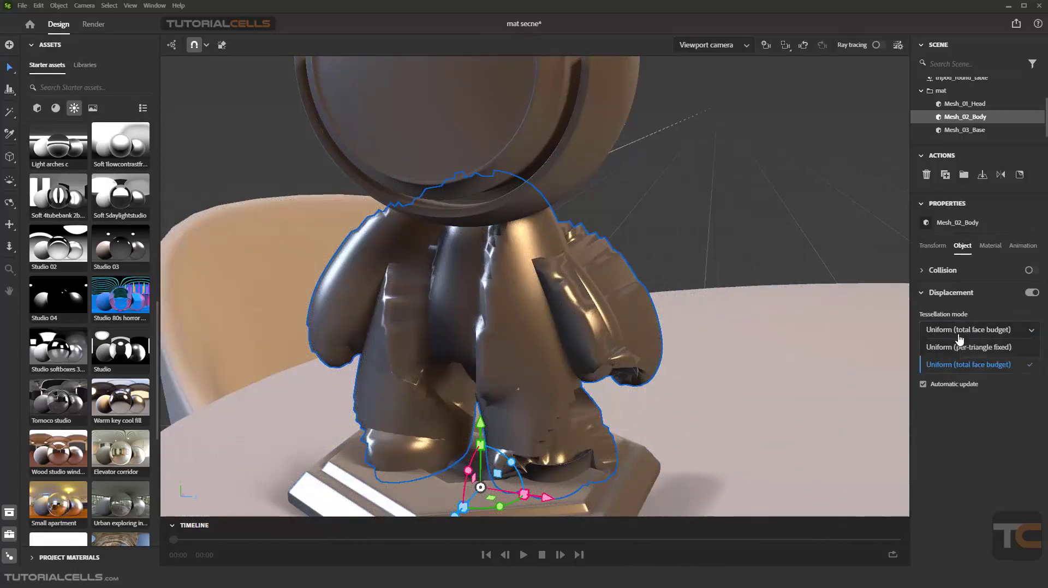
click(964, 349)
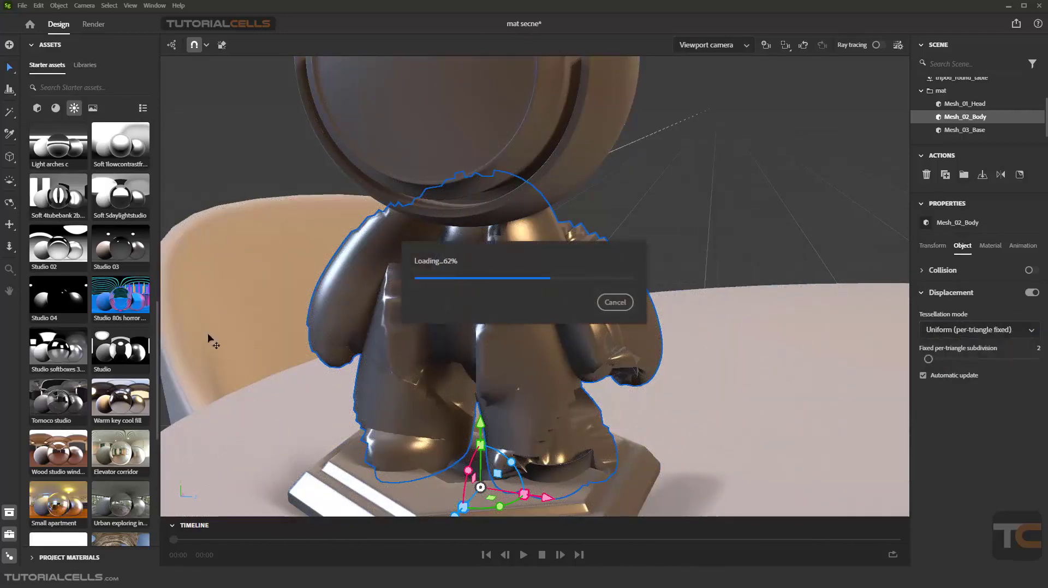
right_drag(515, 356, 529, 329)
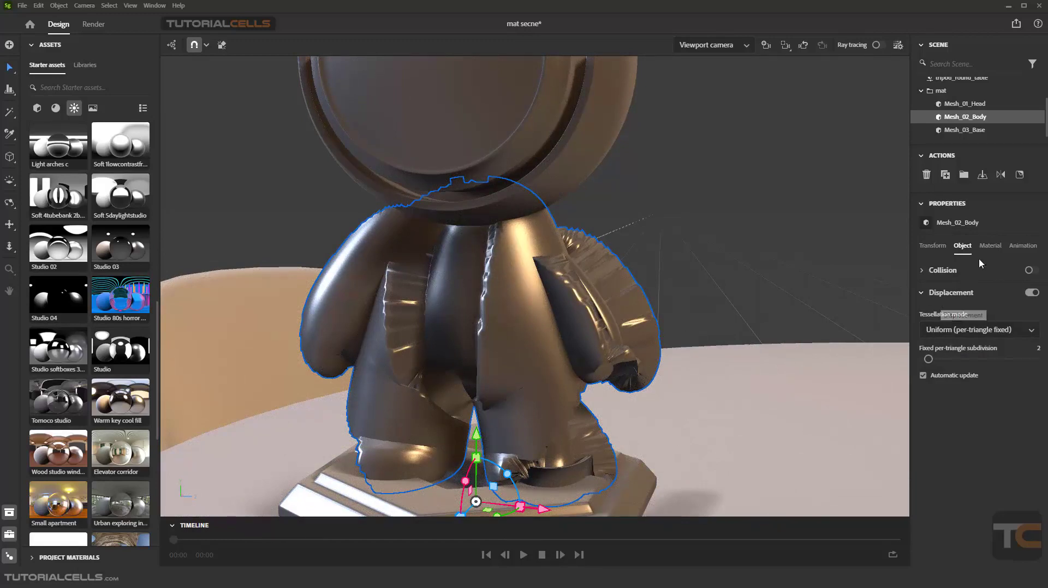
Reduce the body material's Height scale to 0.23.
click(990, 246)
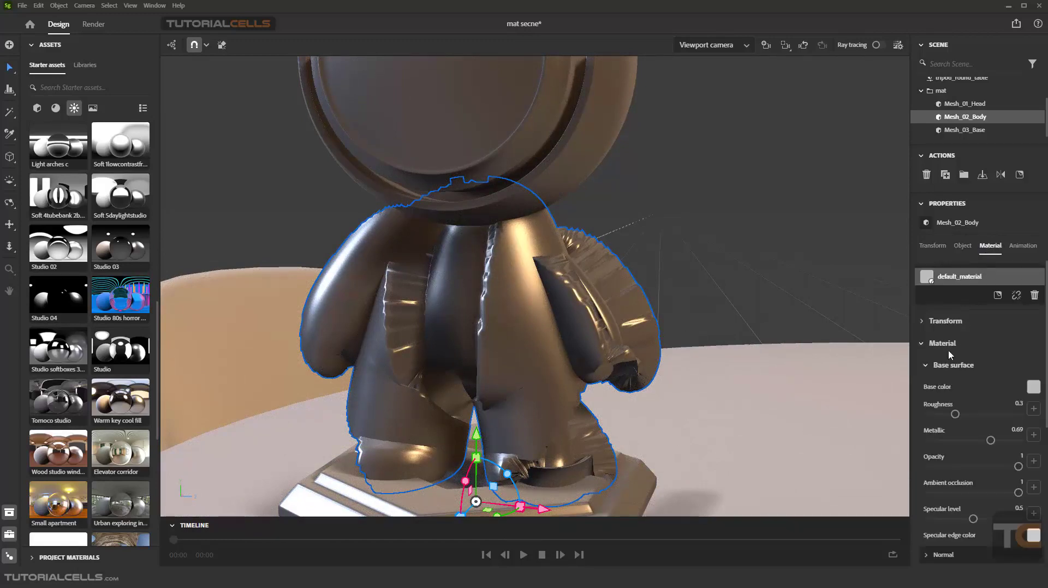
scroll(949, 392, down, 5)
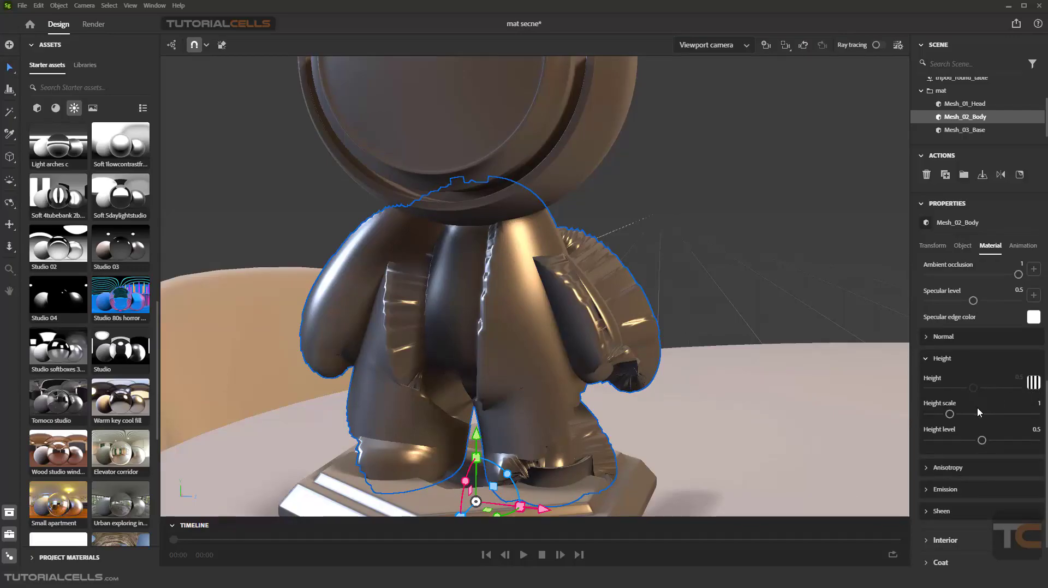
scroll(966, 406, down, 1)
drag(949, 382, 932, 382)
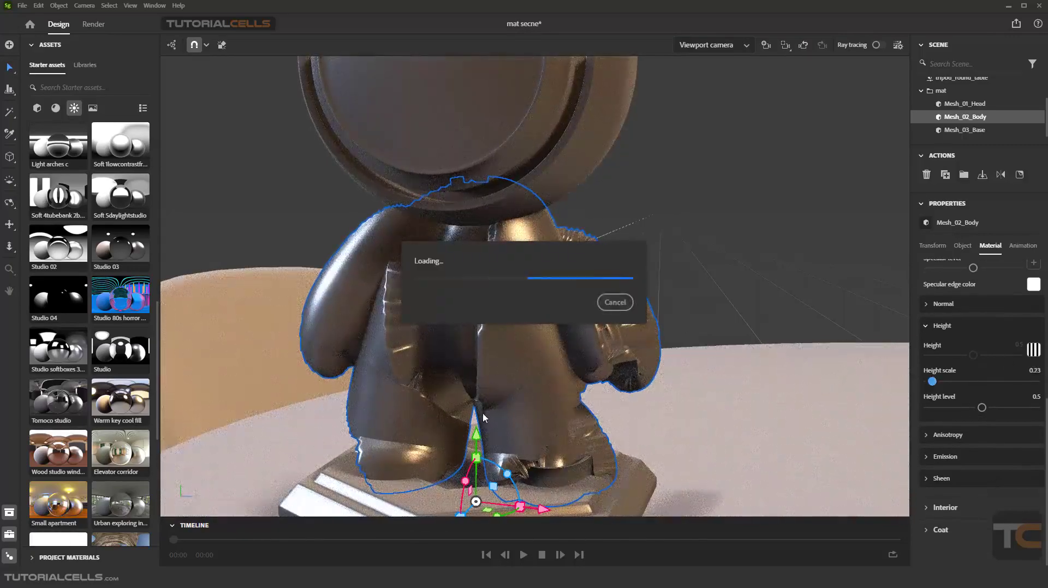
mouse_move(454, 313)
right_down()
mouse_move(499, 273)
mouse_move(461, 317)
right_up()
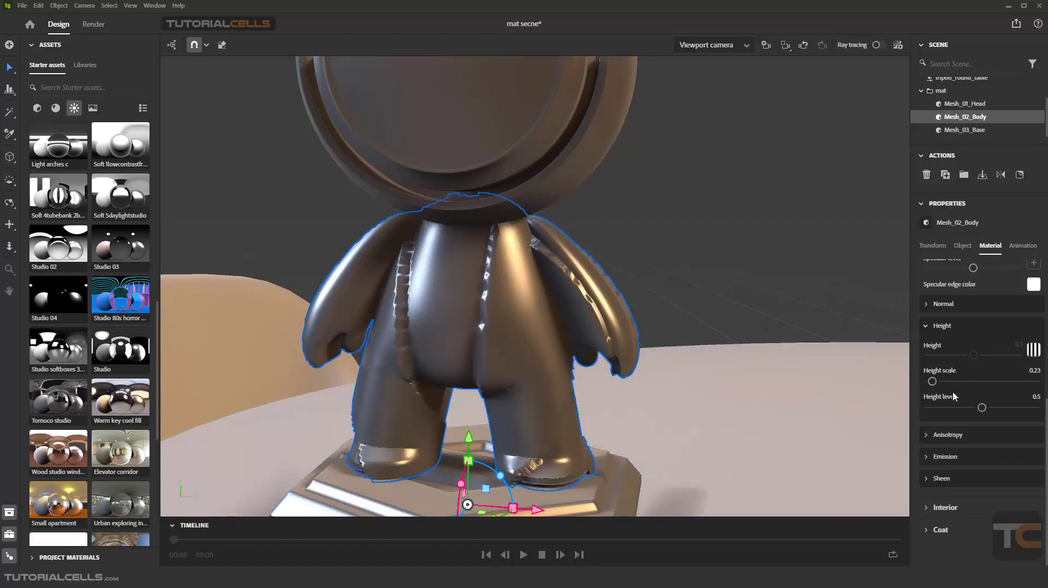
Test the body material's Height level at its maximum and at 0, and restore it to 0.5.
drag(982, 408, 985, 407)
drag(982, 410, 1036, 408)
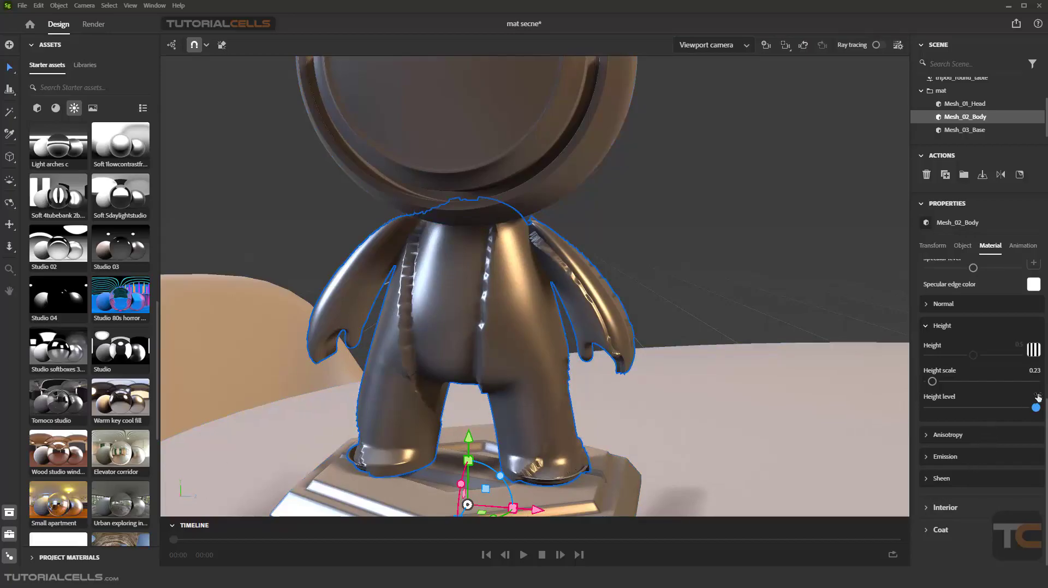
drag(1035, 408, 927, 409)
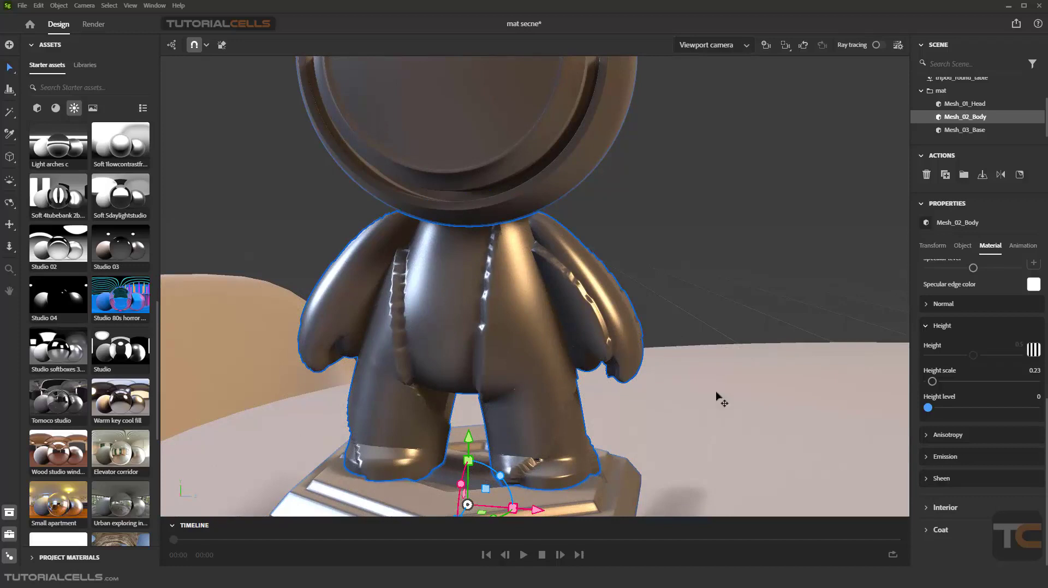
click(1038, 398)
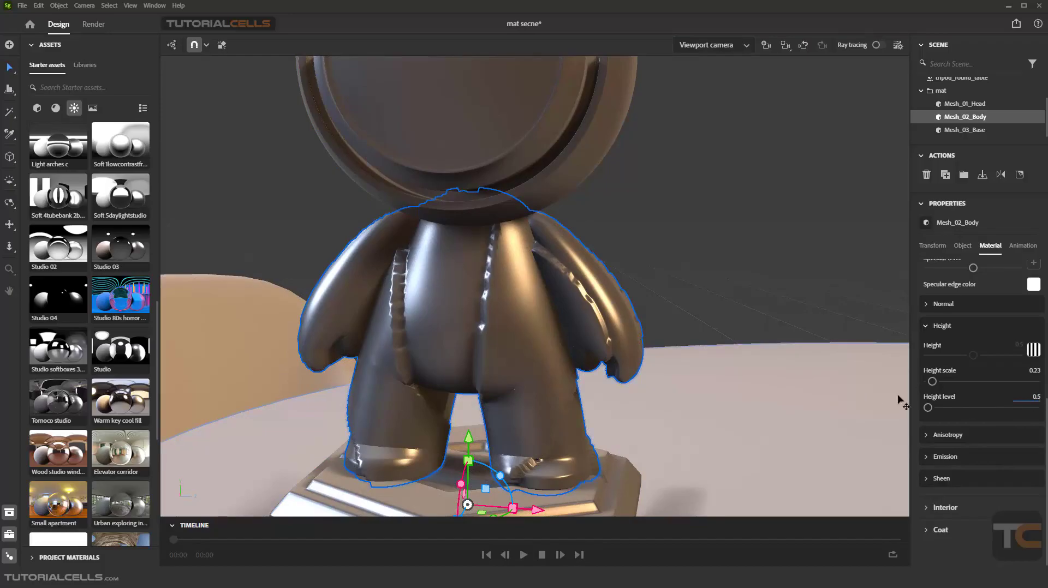
drag(928, 407, 982, 407)
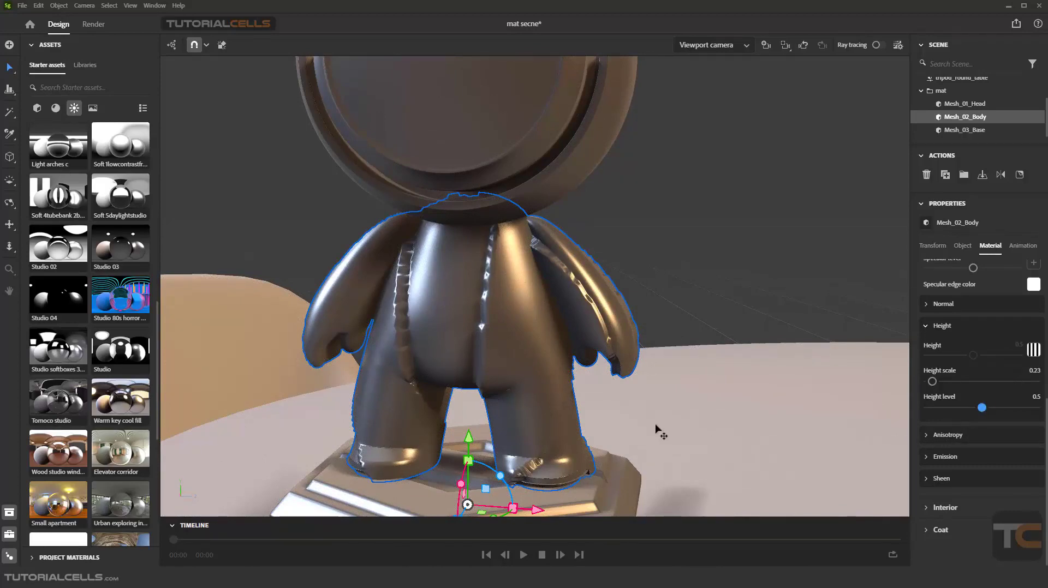
right_drag(617, 399, 627, 386)
mouse_move(576, 578)
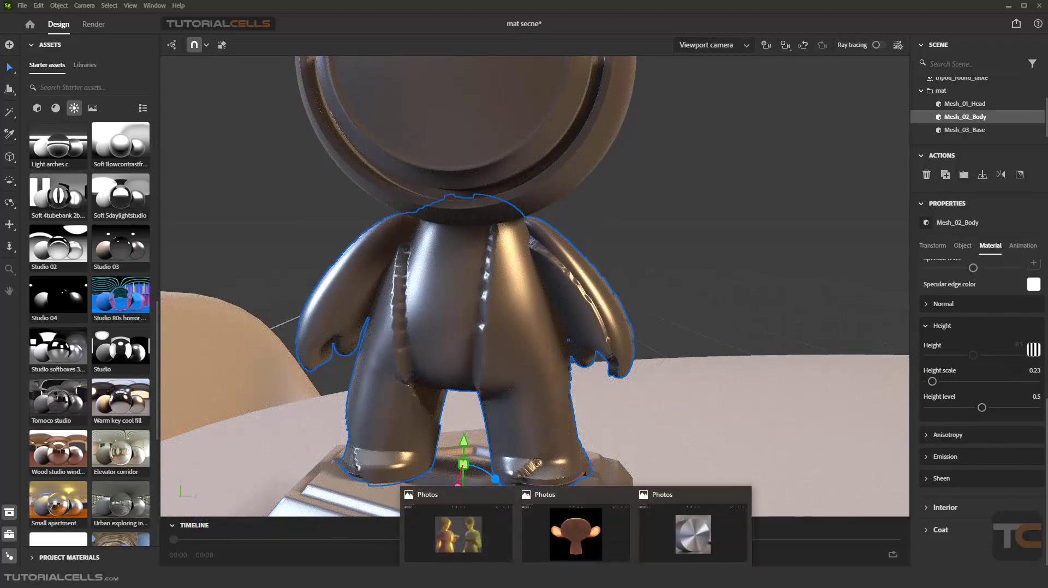
click(581, 404)
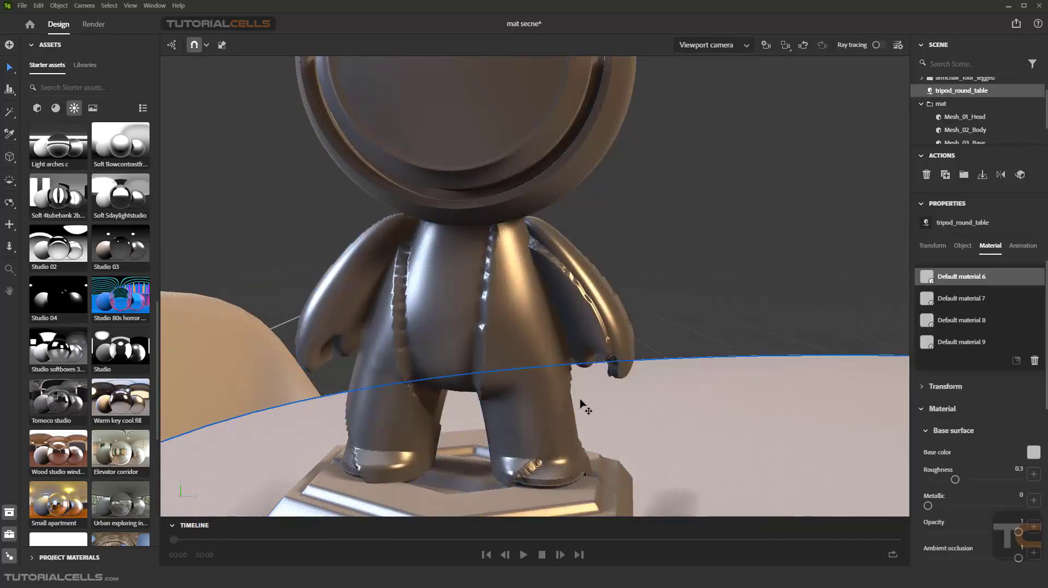
Place a Plane basic shape on the open area of the round tabletop beside the mat figure.
scroll(667, 355, up, 5)
scroll(646, 360, down, 6)
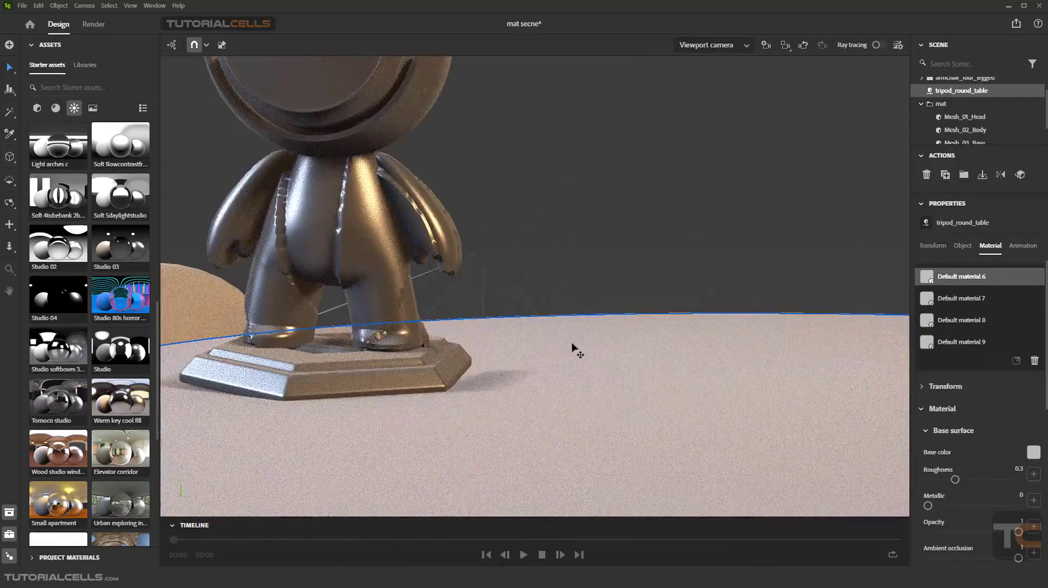
scroll(562, 343, down, 3)
scroll(554, 343, up, 2)
right_drag(550, 344, 528, 349)
middle_drag(529, 348, 524, 323)
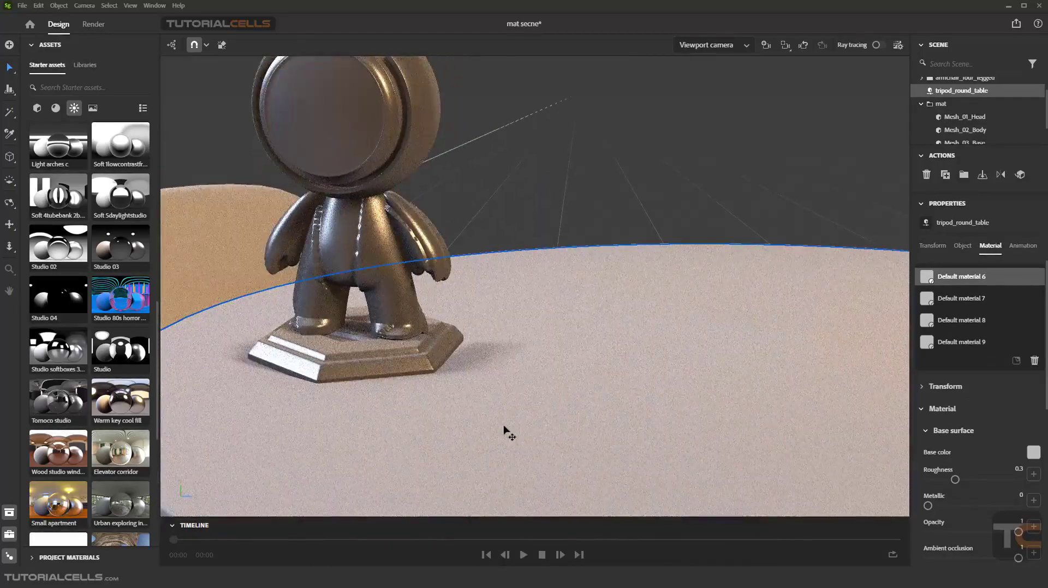
key(alt+Tab)
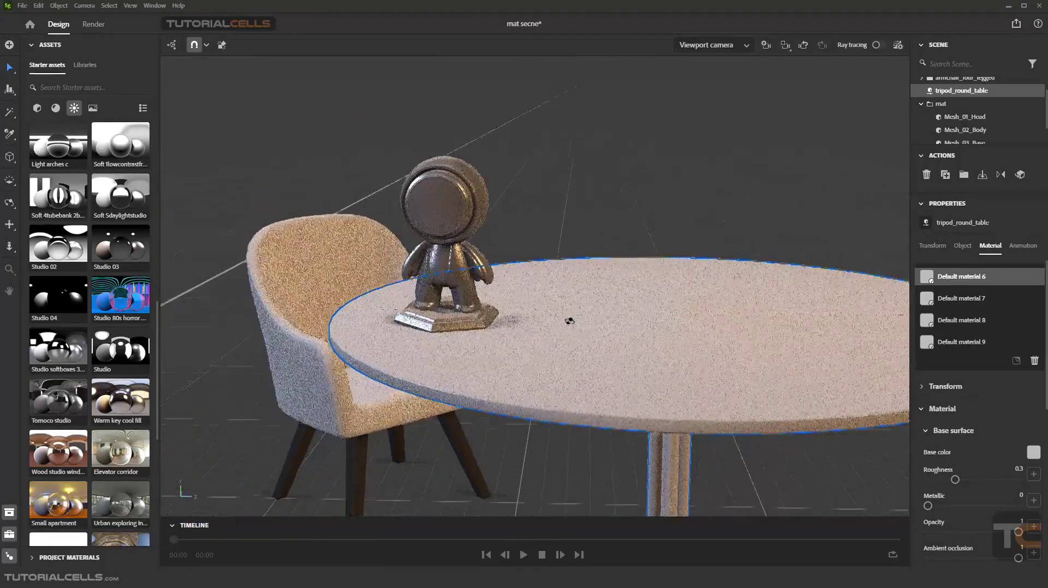
middle_drag(589, 329, 518, 318)
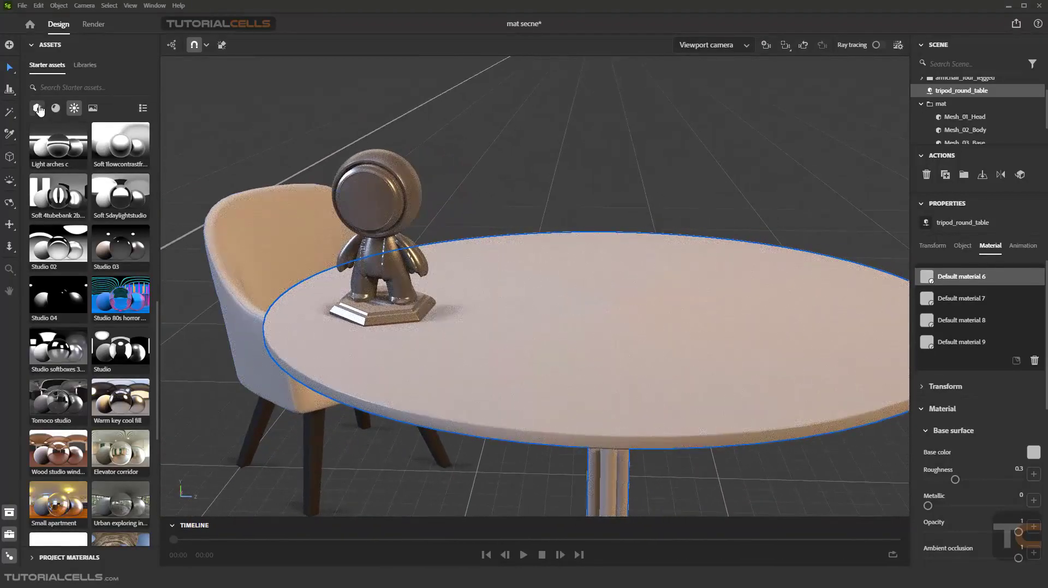
click(37, 108)
scroll(83, 297, up, 15)
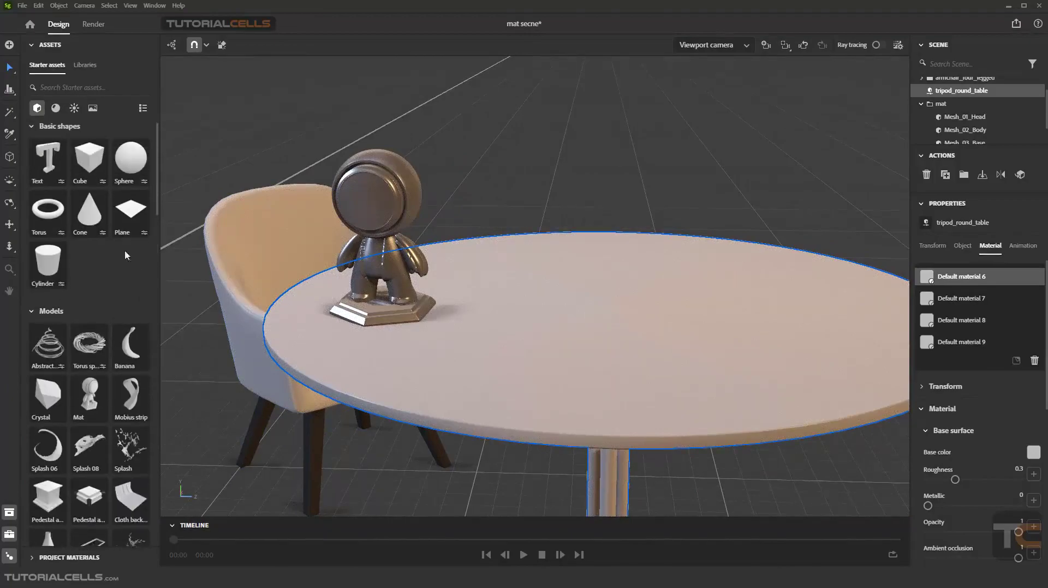
drag(124, 220, 637, 360)
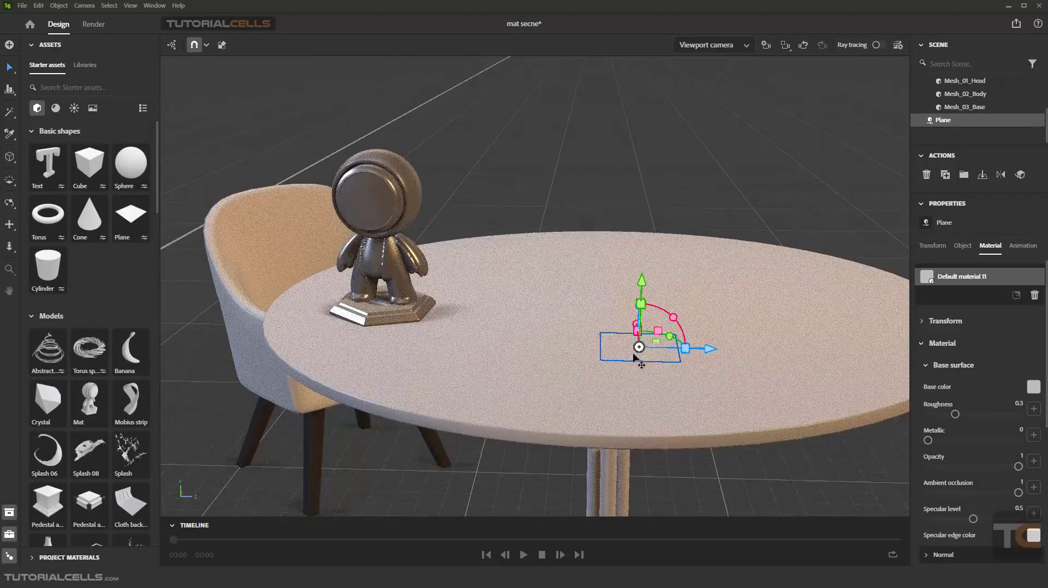
Scale the plane up uniformly to about three times its size and bring up its material's Height parameters.
right_drag(637, 360, 605, 352)
mouse_move(643, 269)
right_down()
mouse_move(631, 245)
mouse_move(631, 276)
mouse_move(604, 295)
right_up()
scroll(629, 366, up, 5)
scroll(647, 366, down, 3)
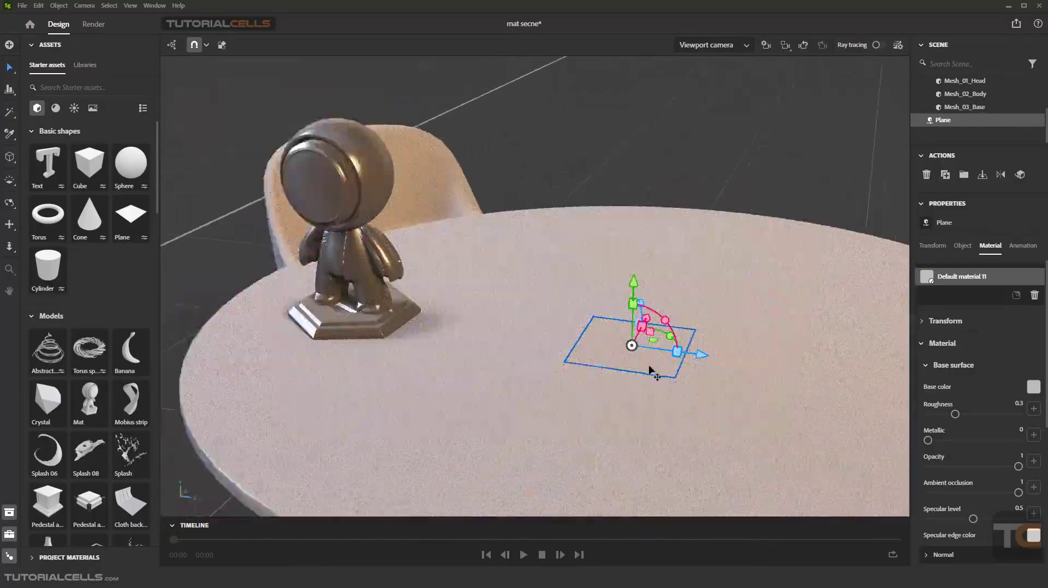
drag(677, 354, 785, 357)
scroll(970, 405, down, 5)
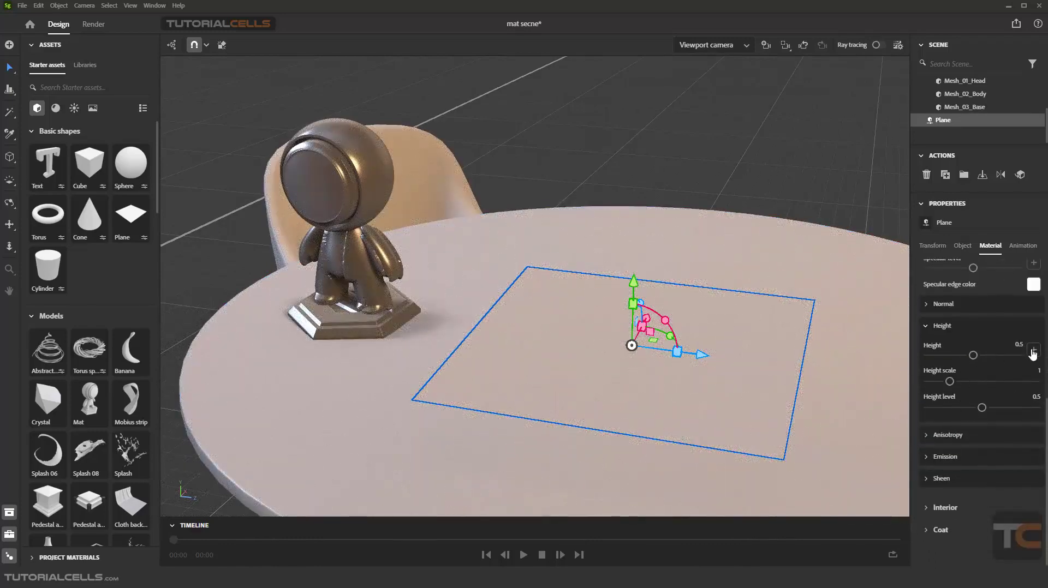
Load the stepped black-to-white gradient image as the height map of the plane's material.
click(1033, 350)
click(965, 378)
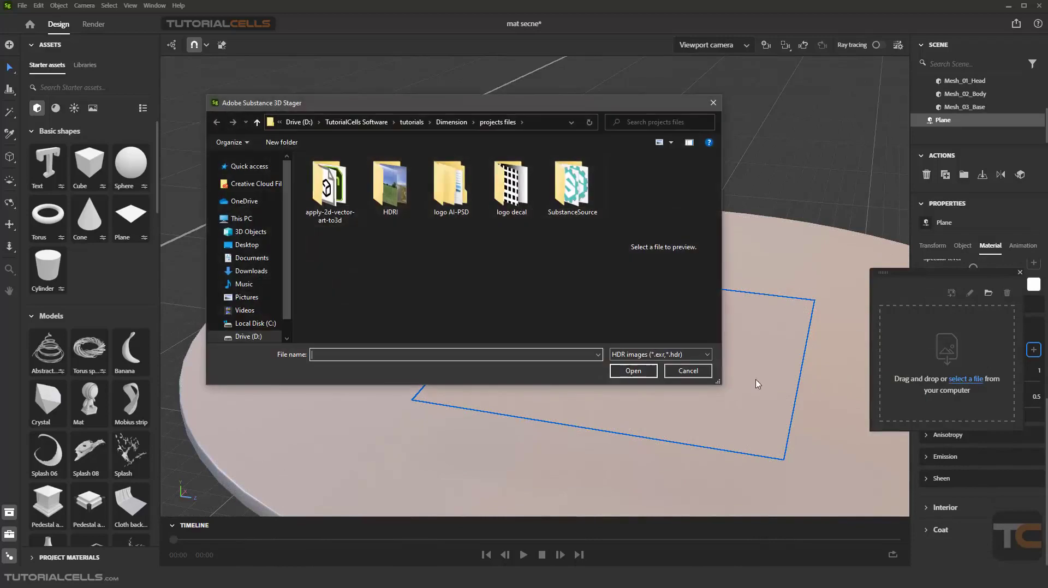
click(625, 354)
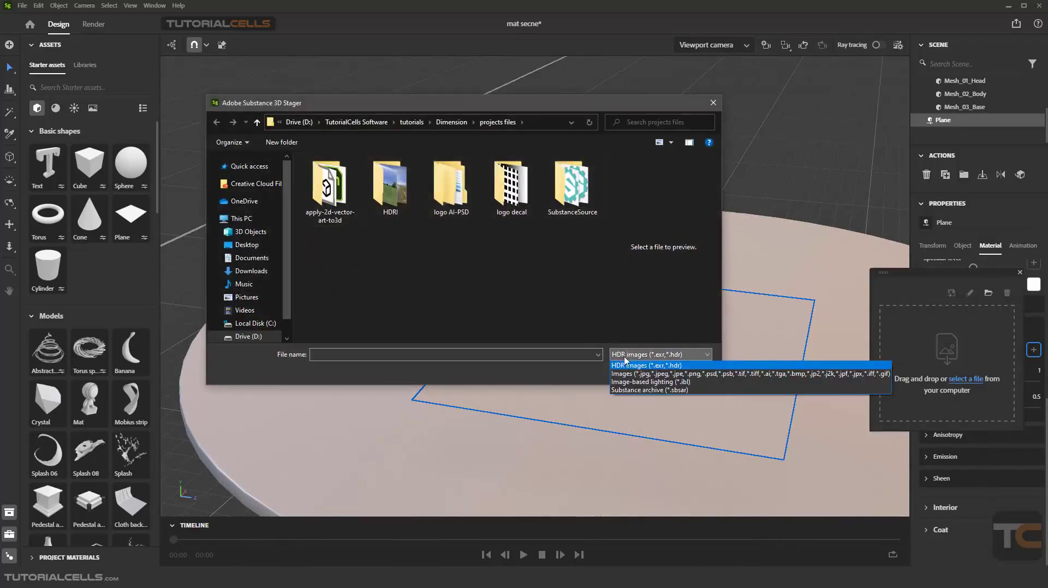
click(625, 375)
scroll(454, 287, down, 5)
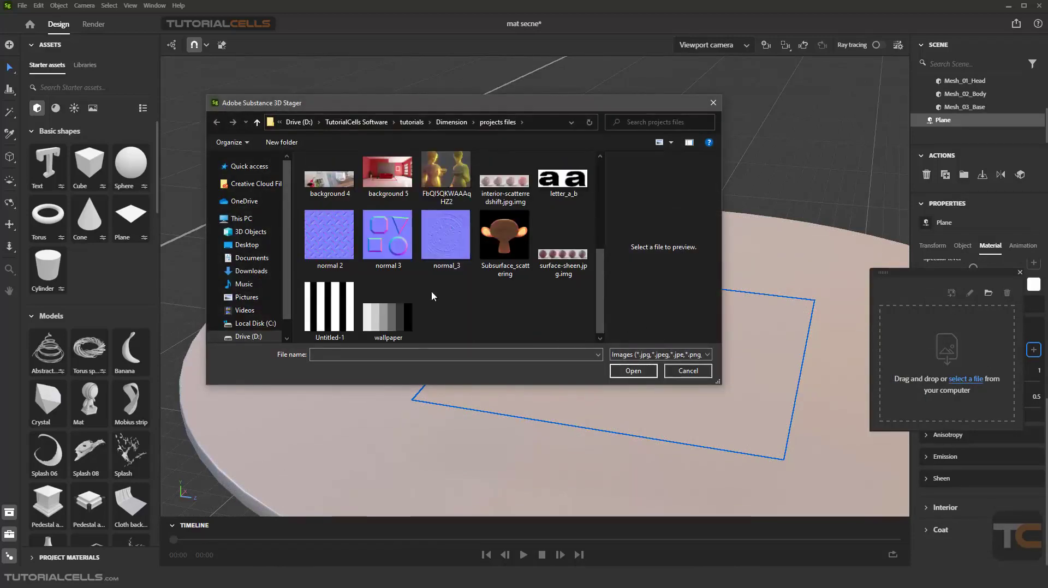
scroll(454, 298, up, 1)
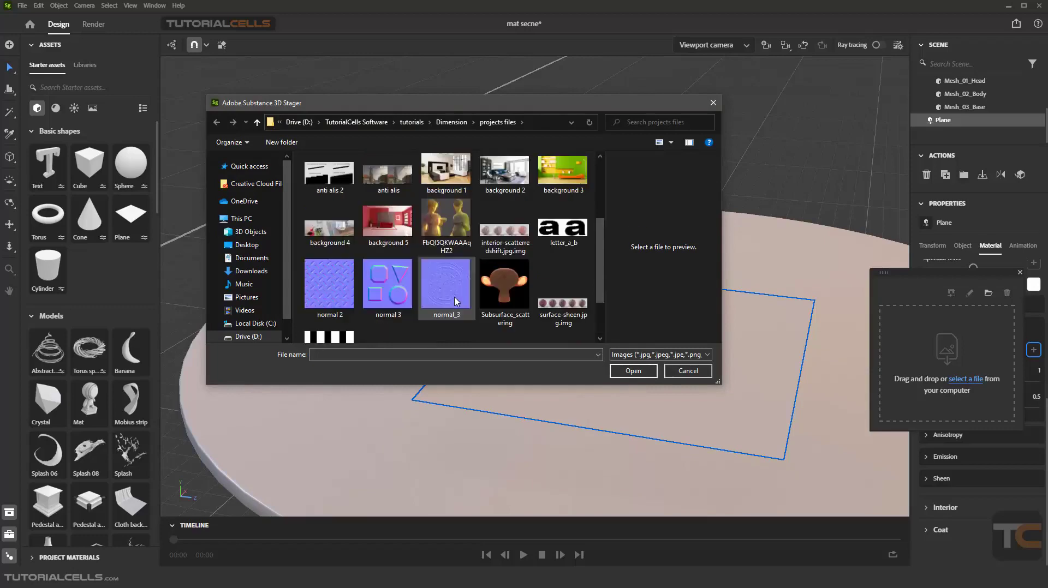
scroll(456, 302, up, 2)
scroll(455, 298, down, 2)
scroll(454, 296, up, 1)
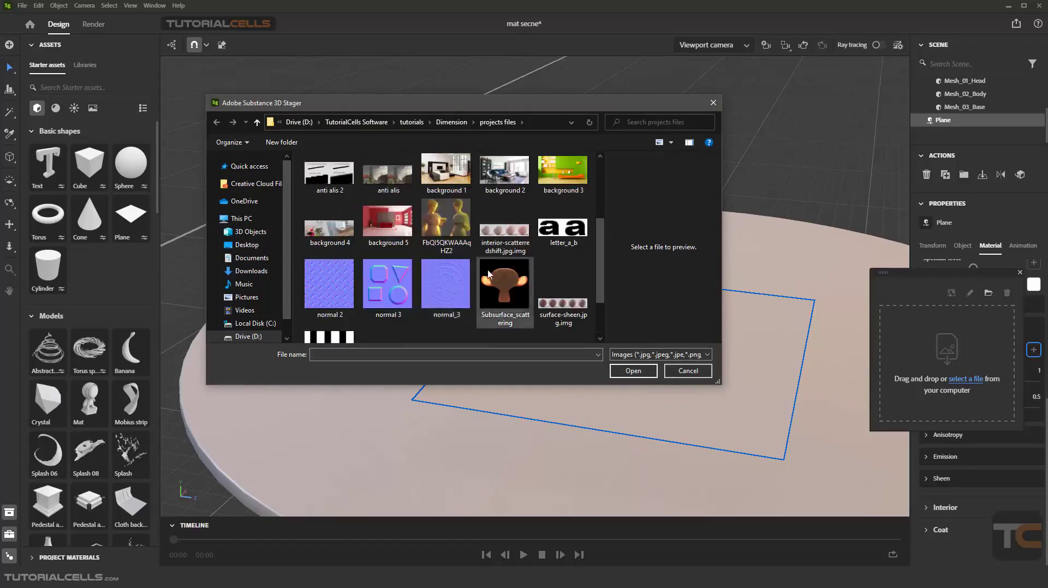
scroll(454, 297, up, 2)
double_click(505, 279)
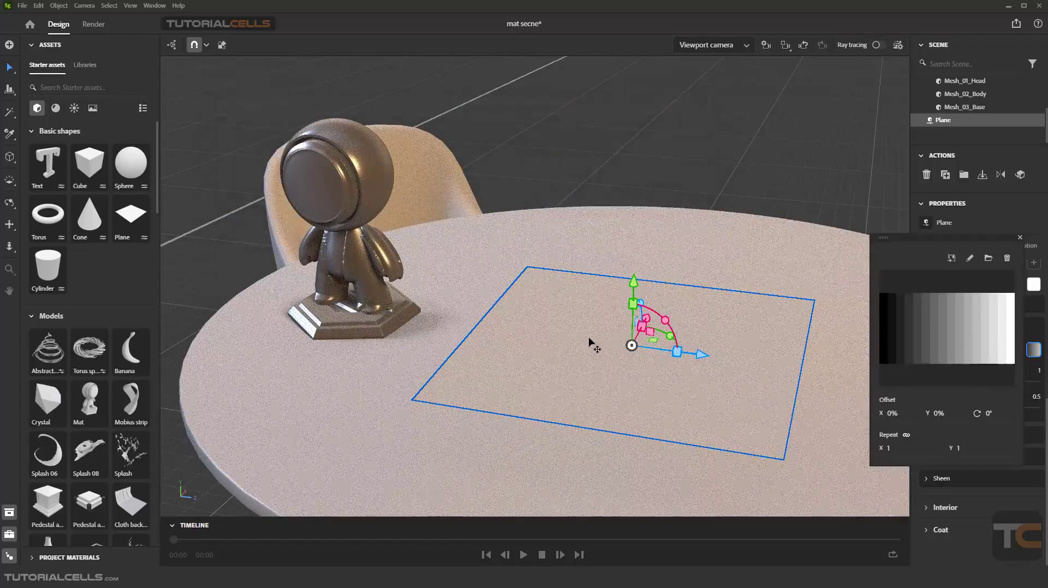
Raise the plane slightly above the tabletop and turn on its object displacement.
drag(636, 282, 636, 266)
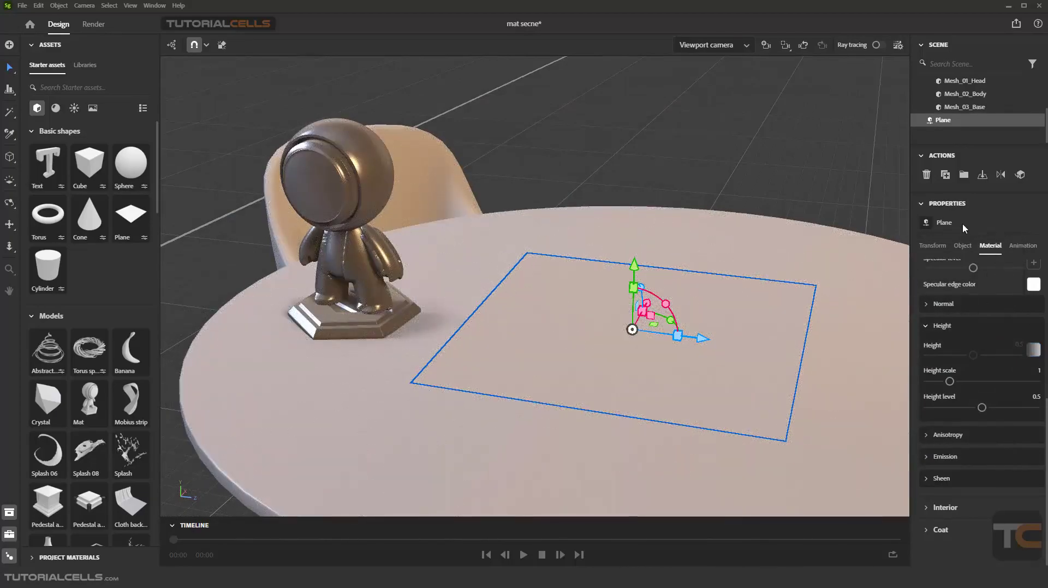
click(961, 245)
click(1029, 410)
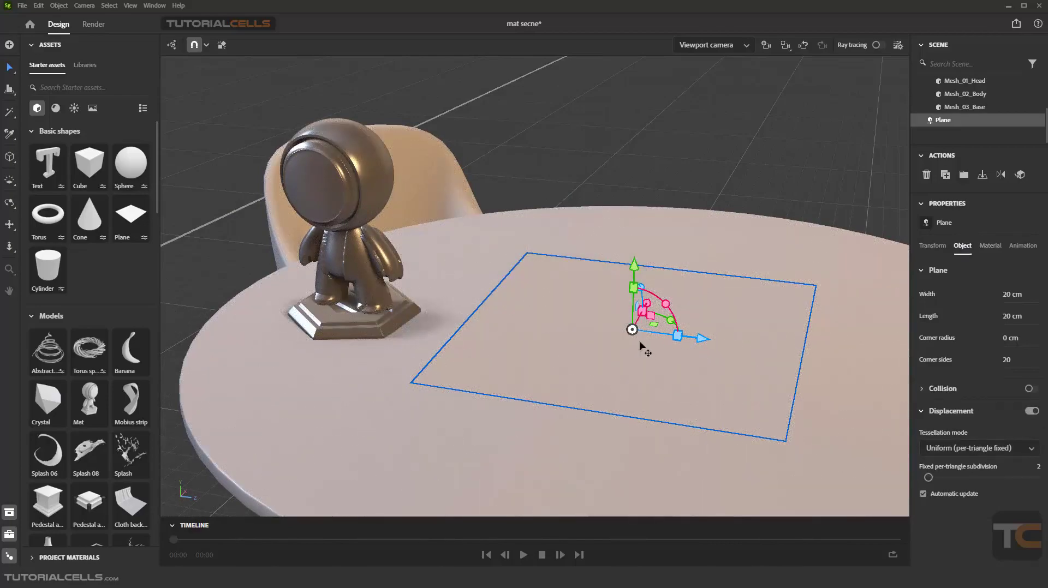
mouse_move(639, 345)
alt+mouse_down()
mouse_move(618, 314)
mouse_move(627, 342)
alt+mouse_up()
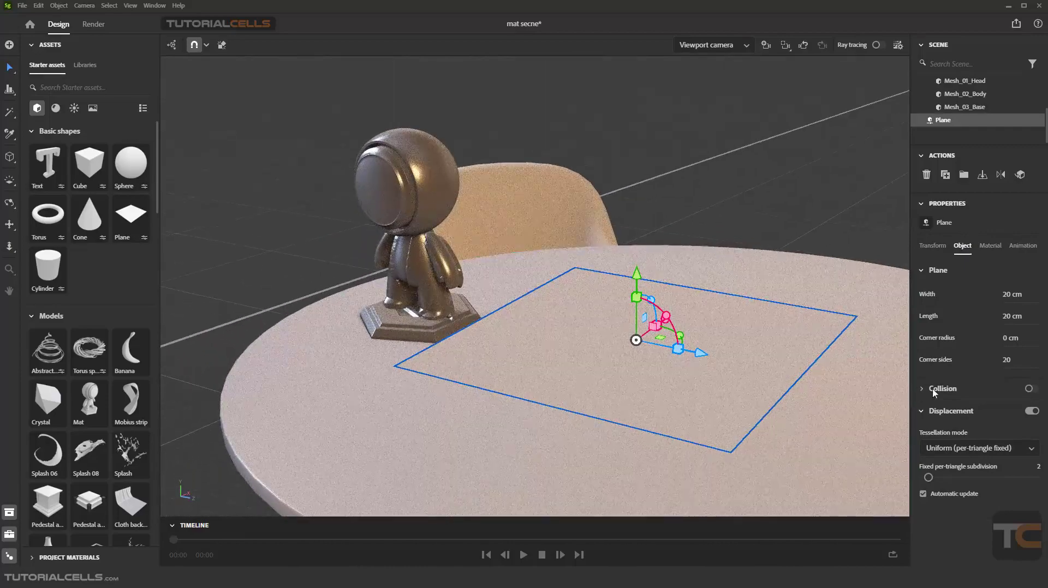
Set the plane's displacement tessellation mode to Uniform (total face budget) and view the relief from the side.
click(938, 452)
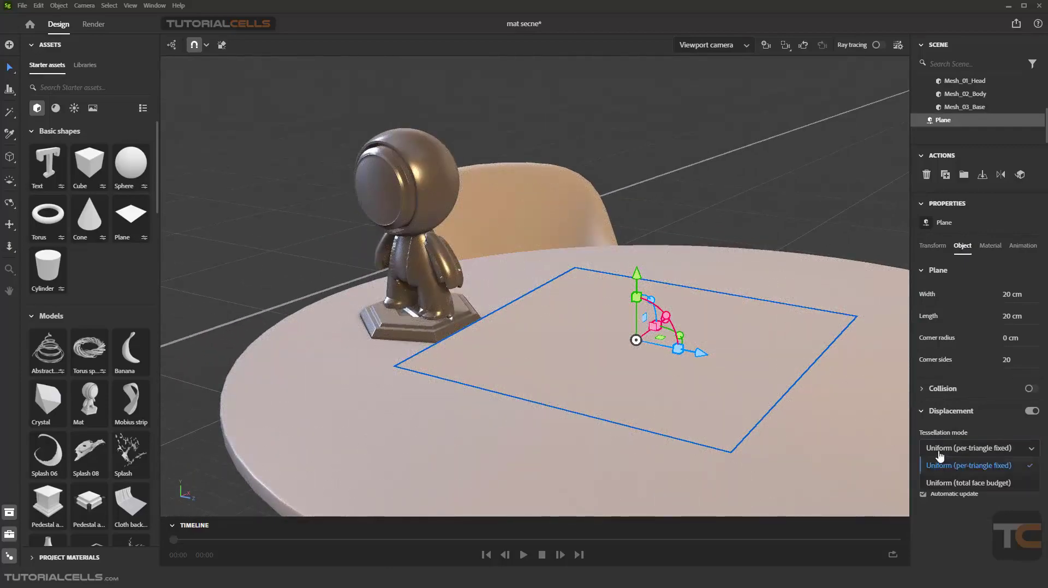
click(943, 486)
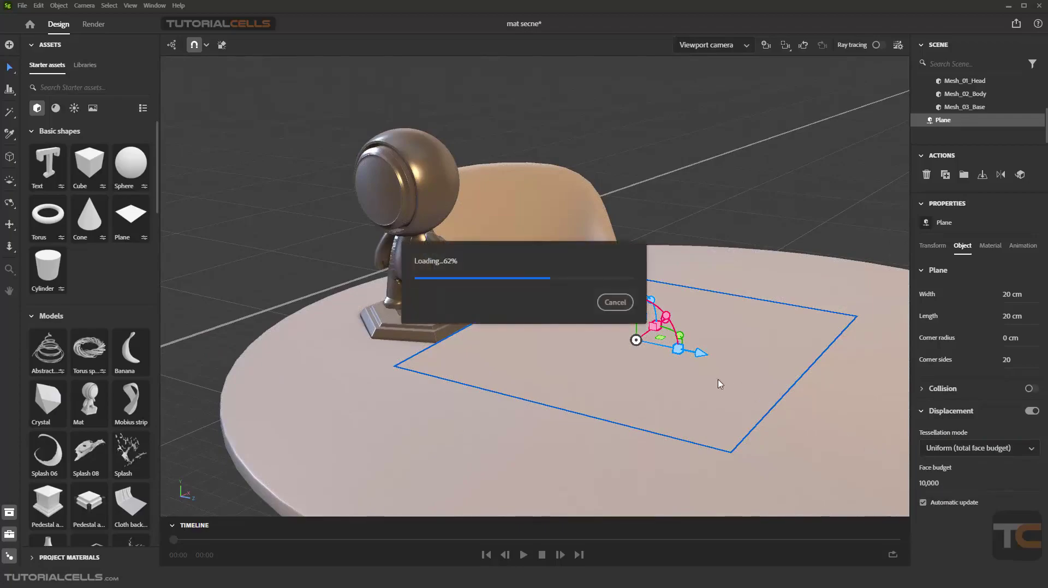
alt+drag(701, 381, 468, 346)
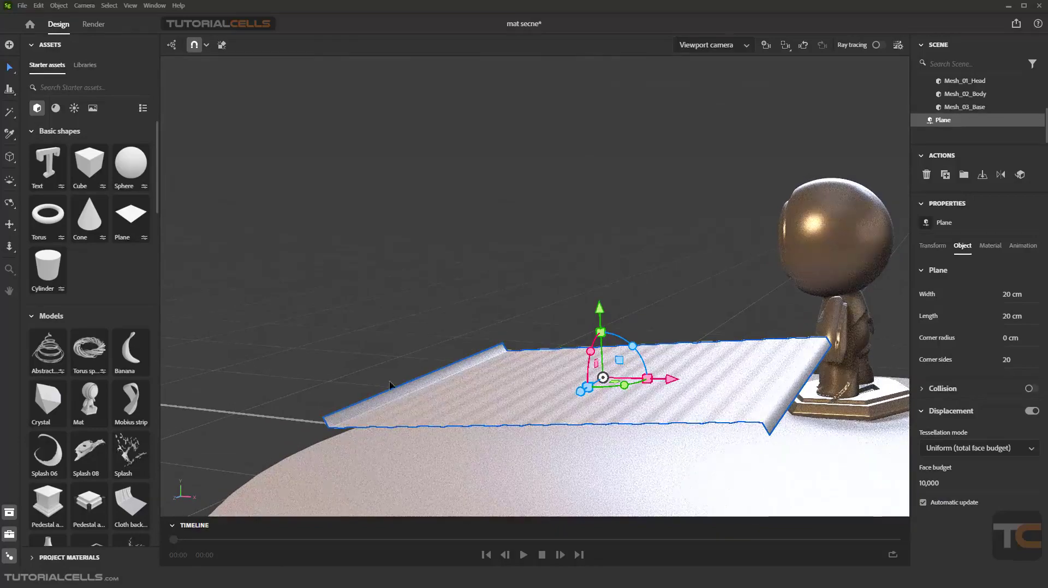
alt+drag(405, 404, 427, 386)
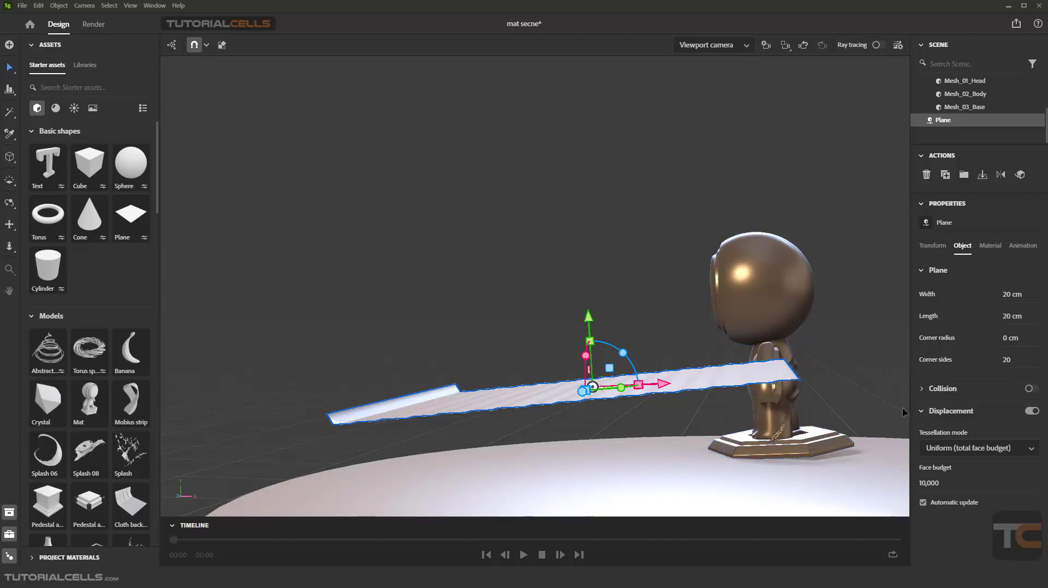
Increase the plane material's Height scale to 2.15, and try its Height level at 0 before setting it to 1.
click(989, 256)
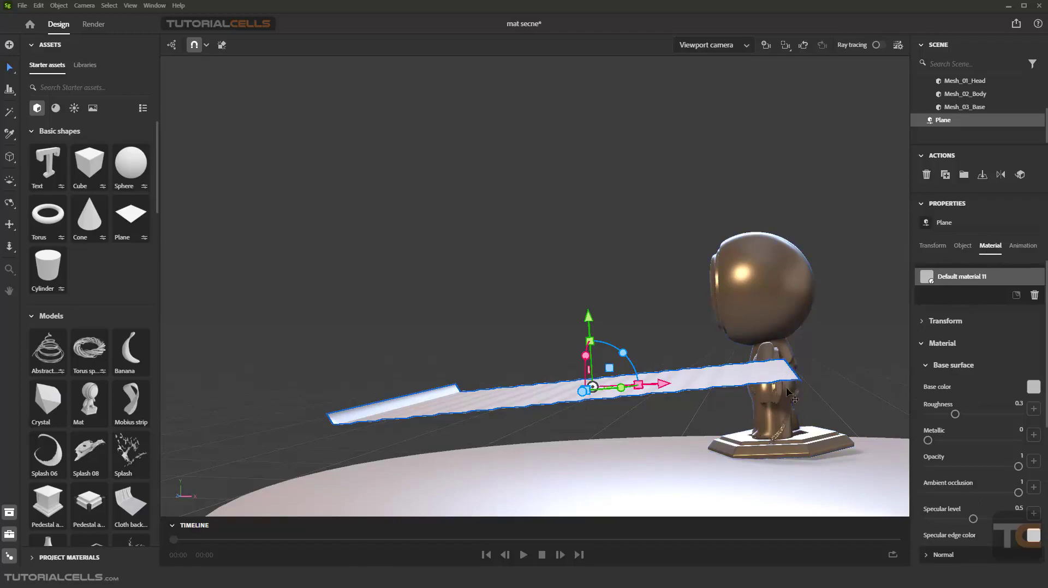
scroll(933, 426, down, 5)
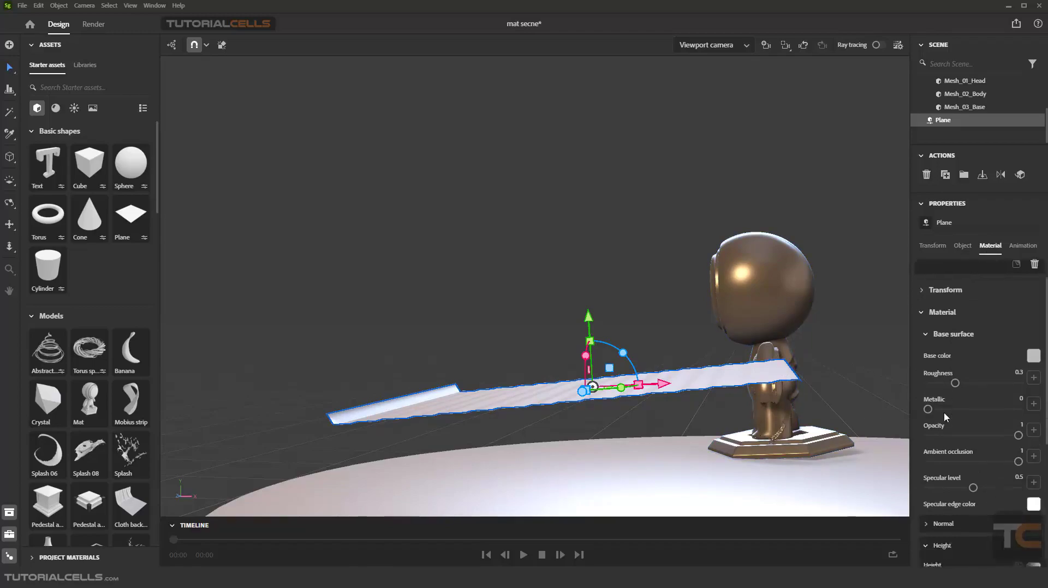
drag(950, 381, 961, 380)
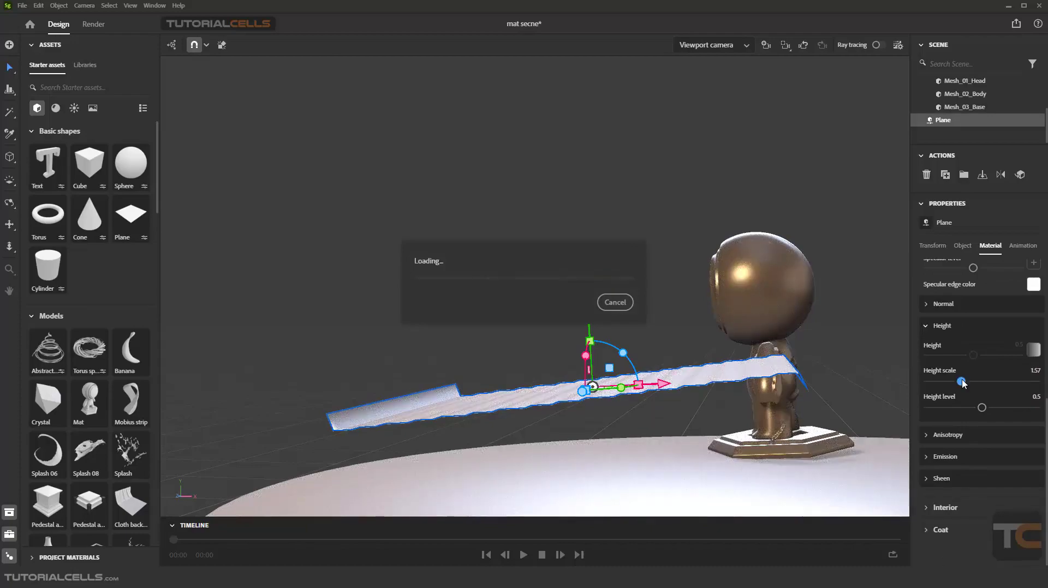
drag(961, 381, 974, 381)
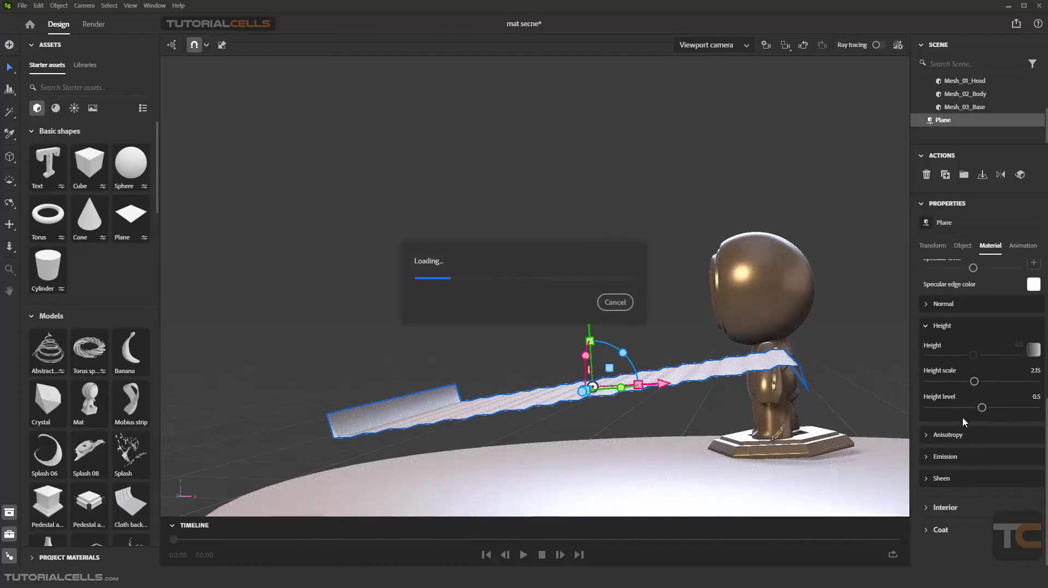
drag(981, 408, 918, 417)
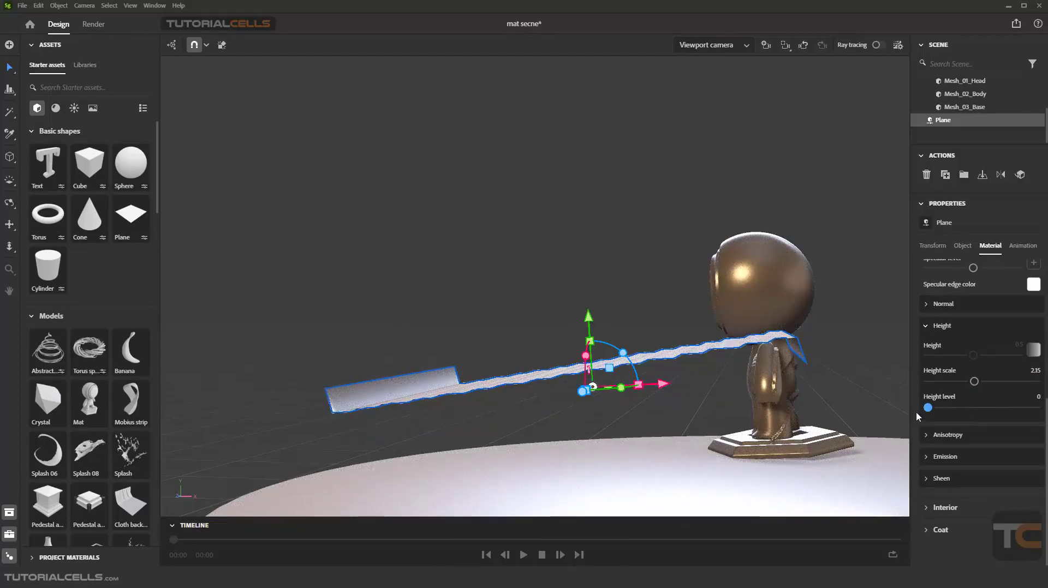
drag(929, 409, 1036, 408)
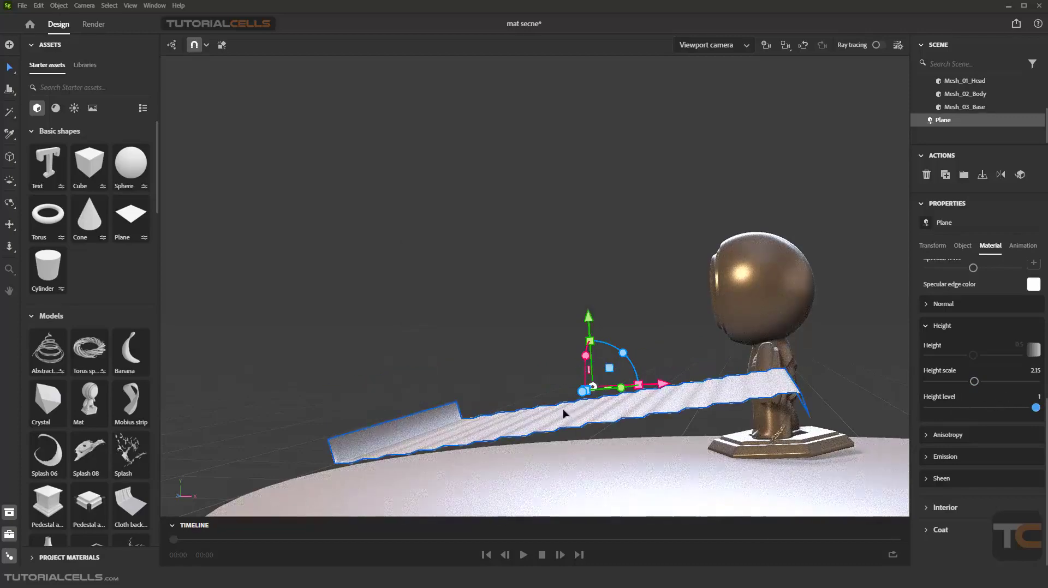
Examine the displaced plane on the table from a distance and from the opposite side.
mouse_move(563, 413)
right_down()
mouse_move(572, 414)
mouse_move(559, 424)
right_up()
scroll(554, 424, down, 4)
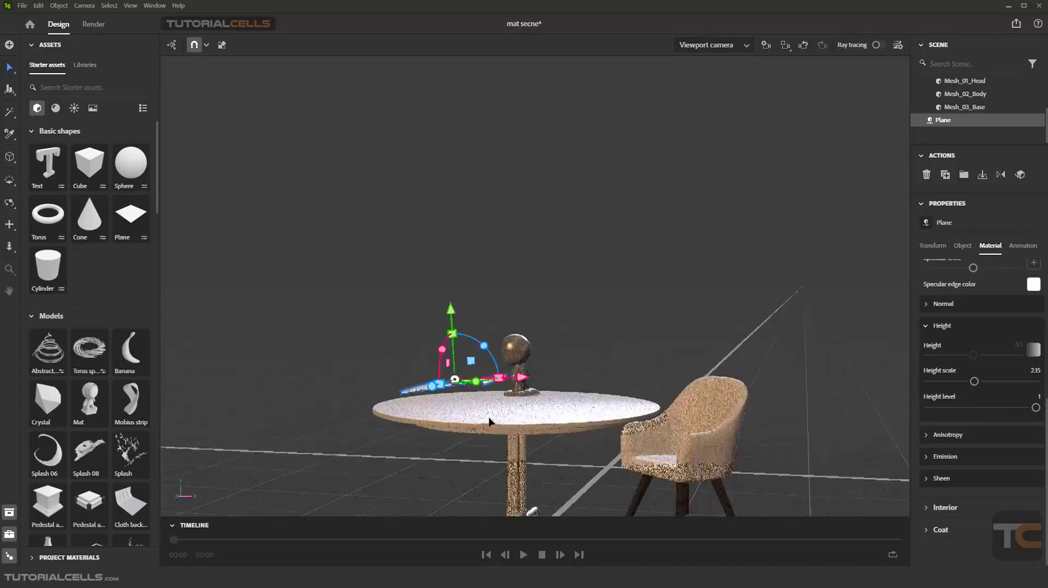
scroll(446, 407, up, 1)
right_drag(443, 408, 837, 429)
scroll(639, 439, up, 2)
scroll(641, 438, up, 1)
middle_drag(640, 437, 571, 259)
scroll(626, 344, up, 1)
scroll(628, 341, up, 1)
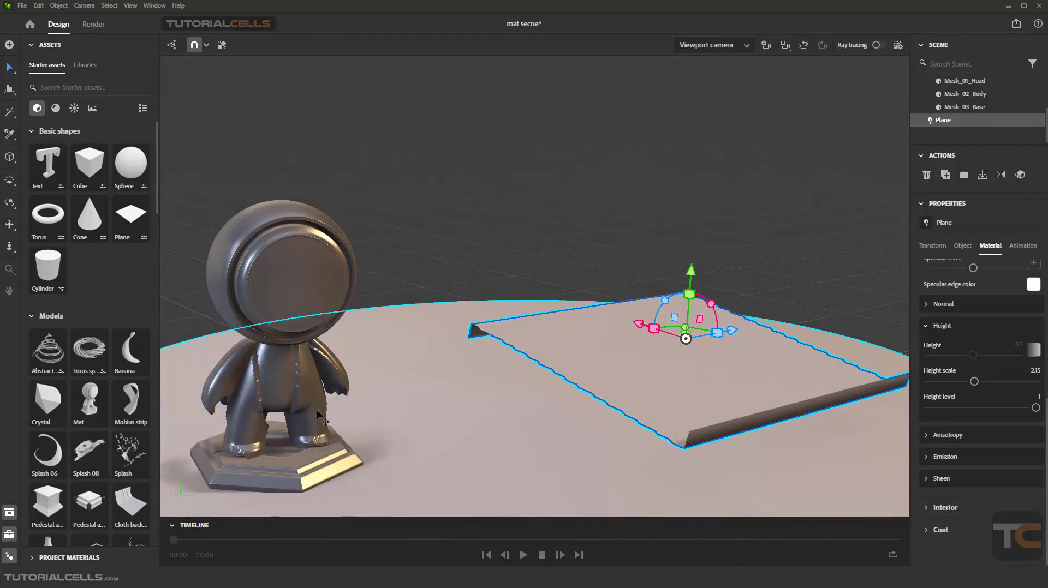
Remove the striped height map from the material of the mat figure's Mesh_02_Body.
right_drag(531, 421, 515, 313)
scroll(347, 362, up, 4)
click(516, 313)
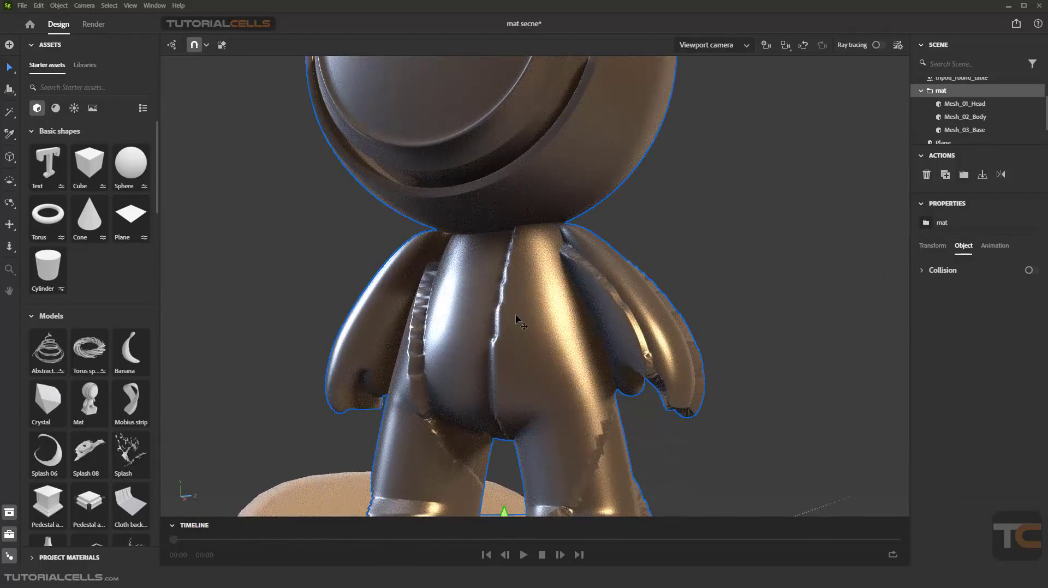
click(974, 117)
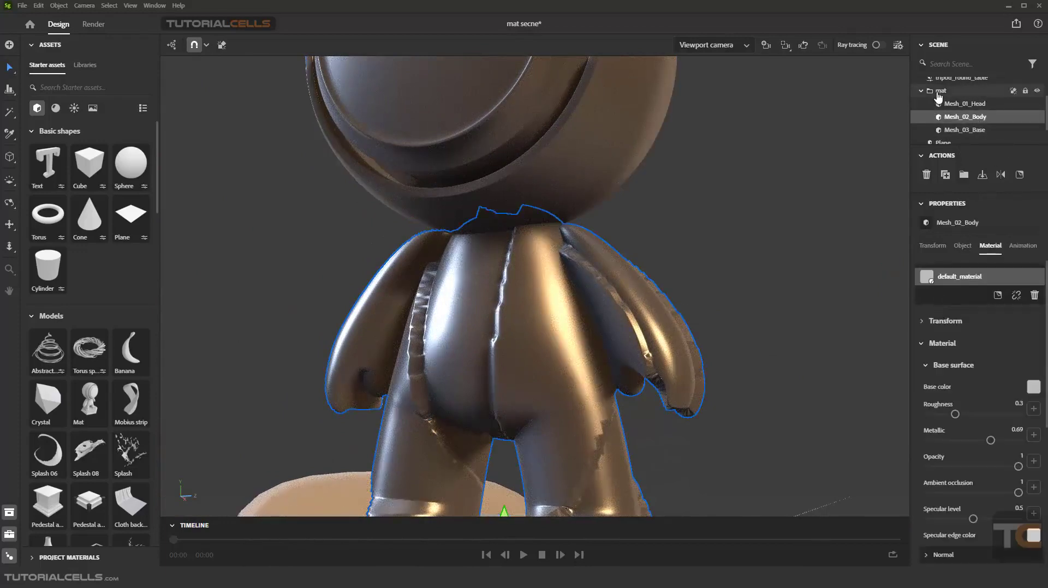
click(939, 92)
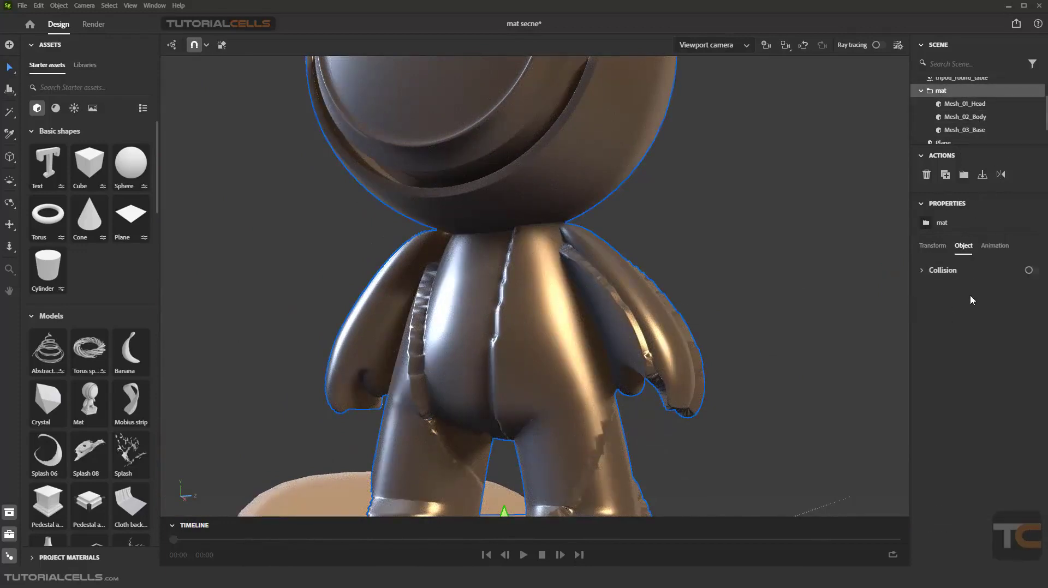
click(956, 118)
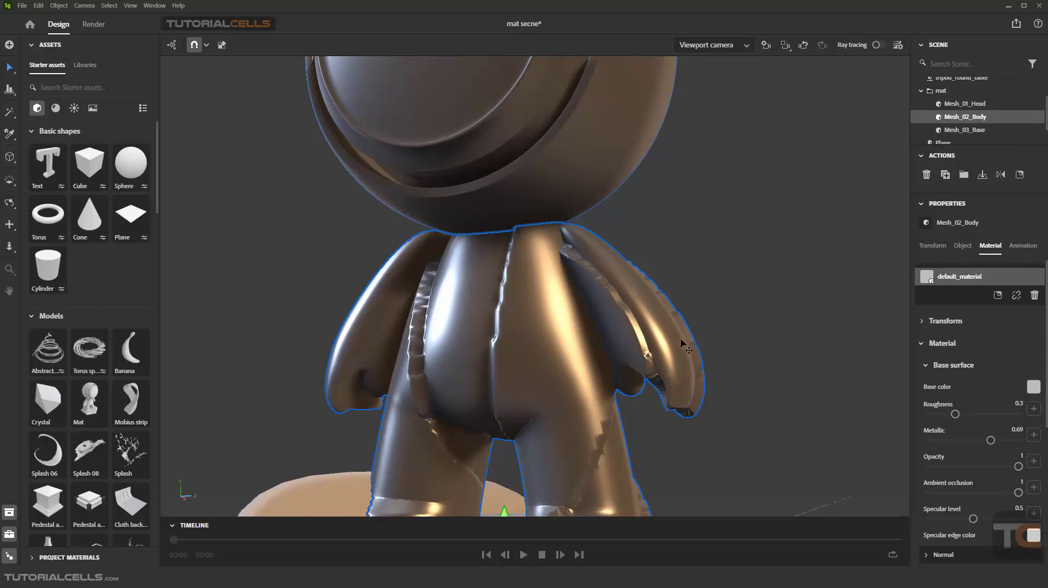
scroll(946, 407, down, 5)
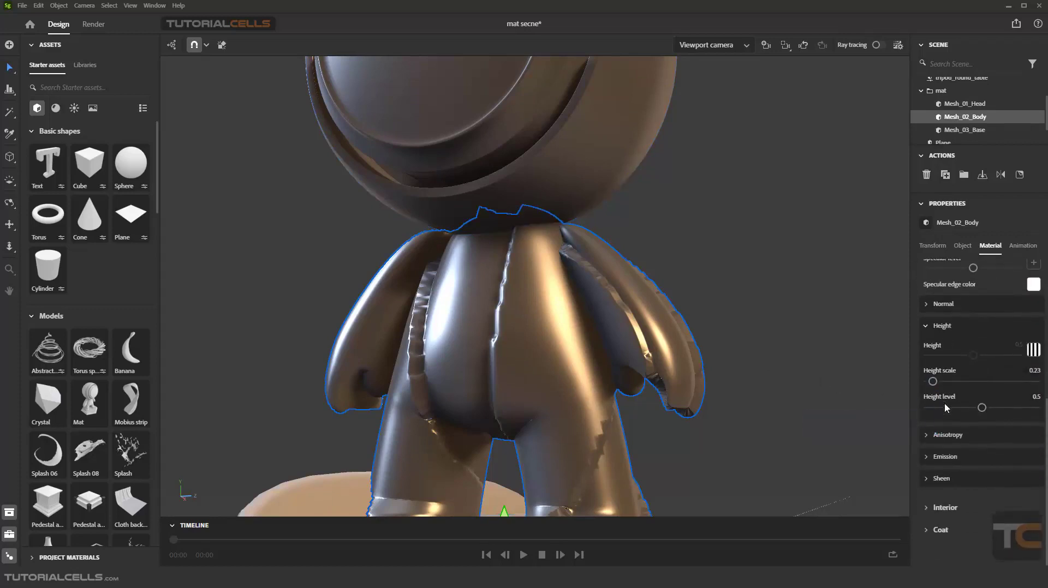
click(1033, 349)
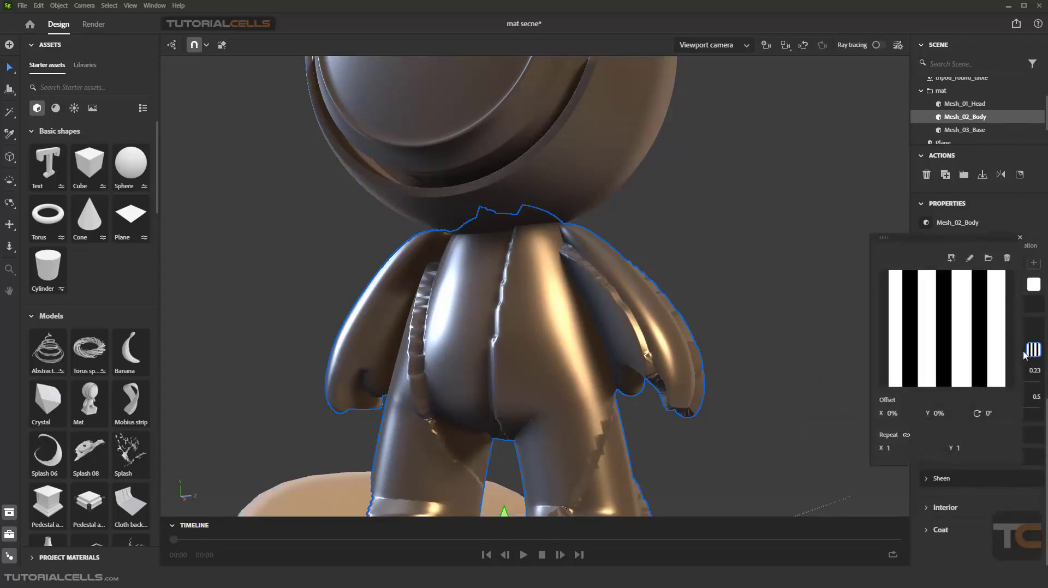
click(1006, 258)
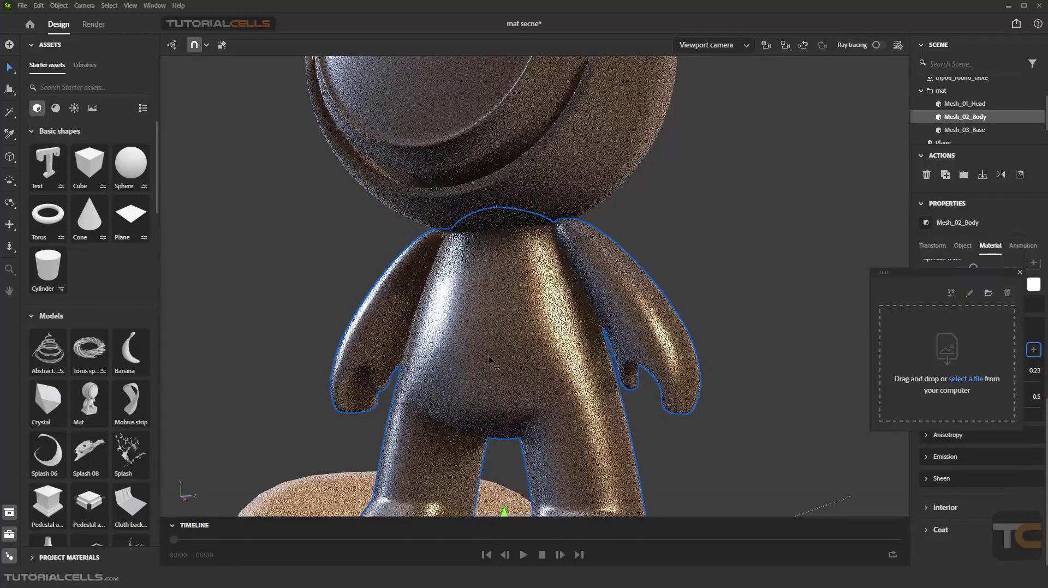
click(1019, 273)
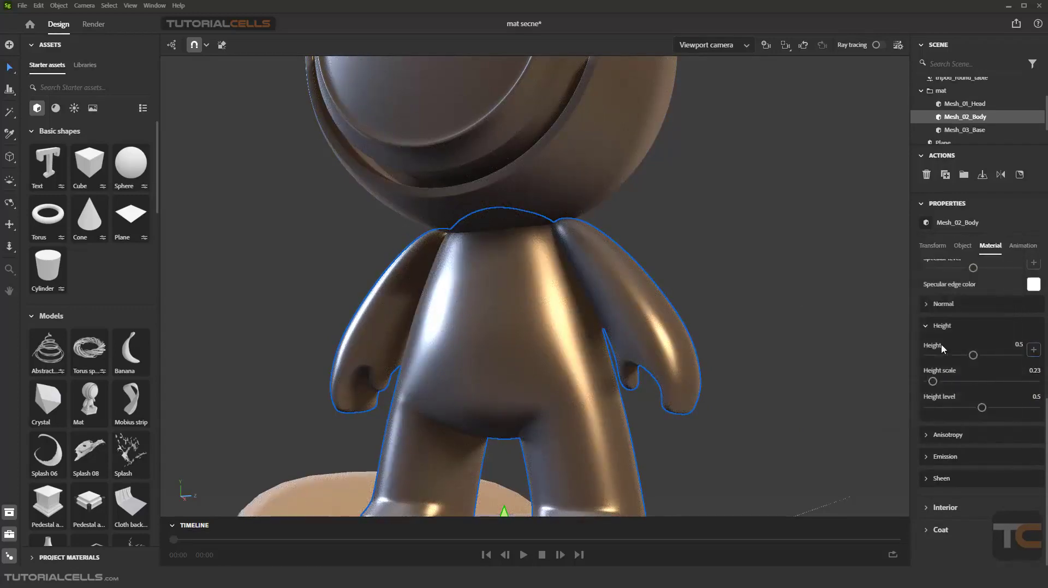
Review the Anisotropy level and angle parameters of the body material.
click(934, 327)
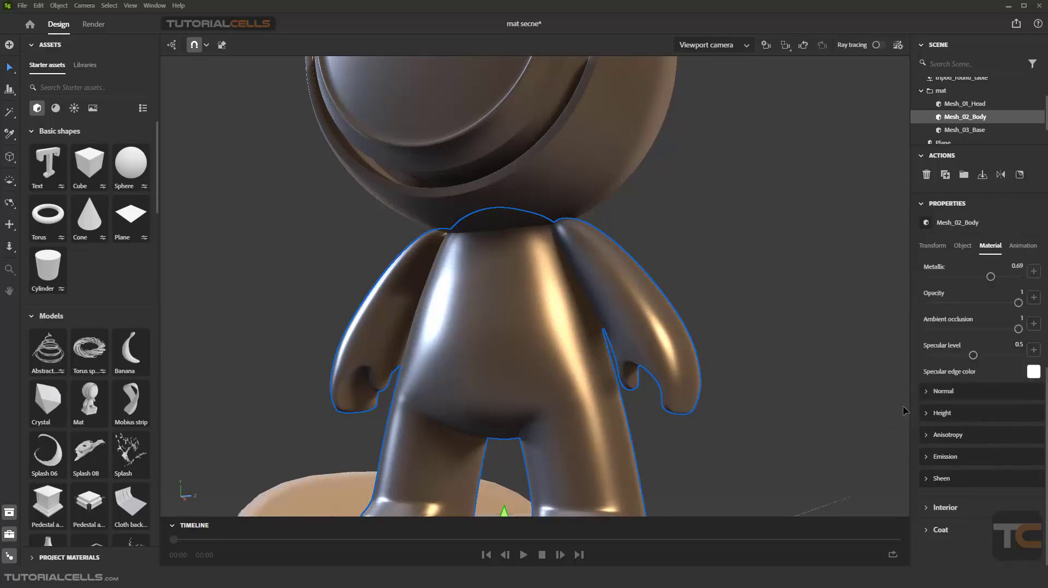
click(926, 436)
click(926, 436)
click(925, 435)
scroll(922, 453, down, 1)
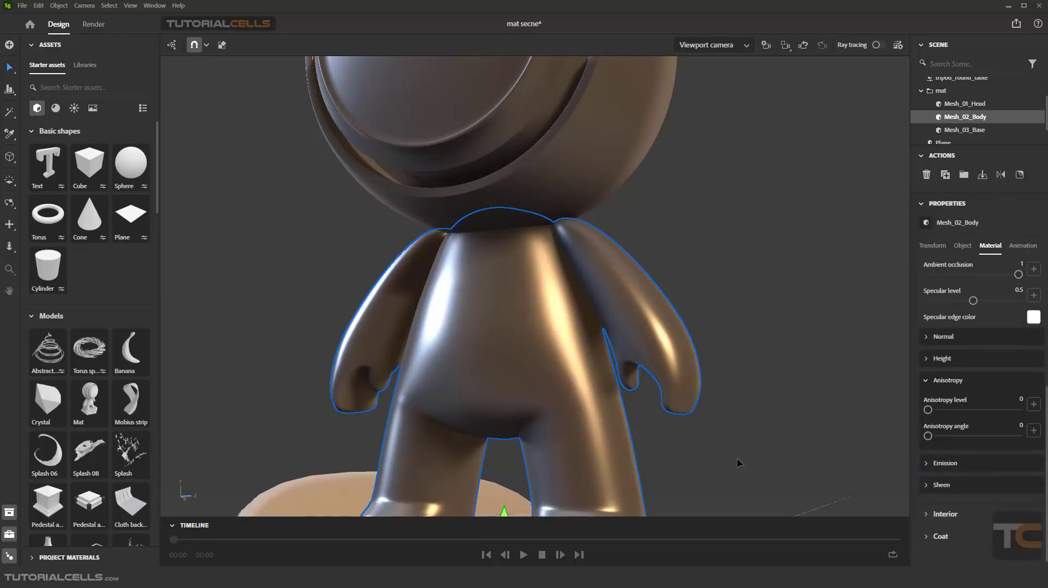
click(626, 540)
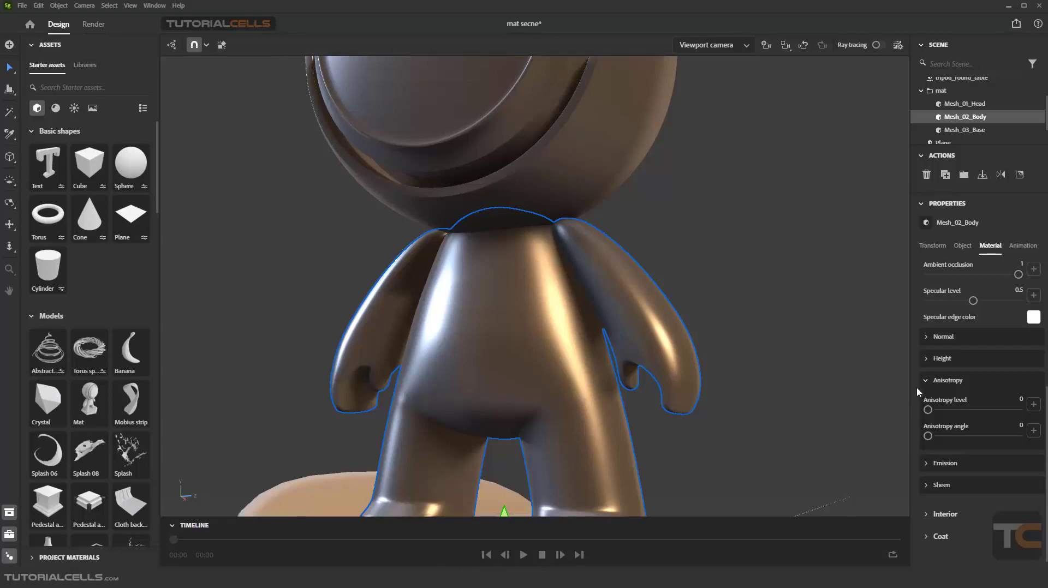
click(927, 381)
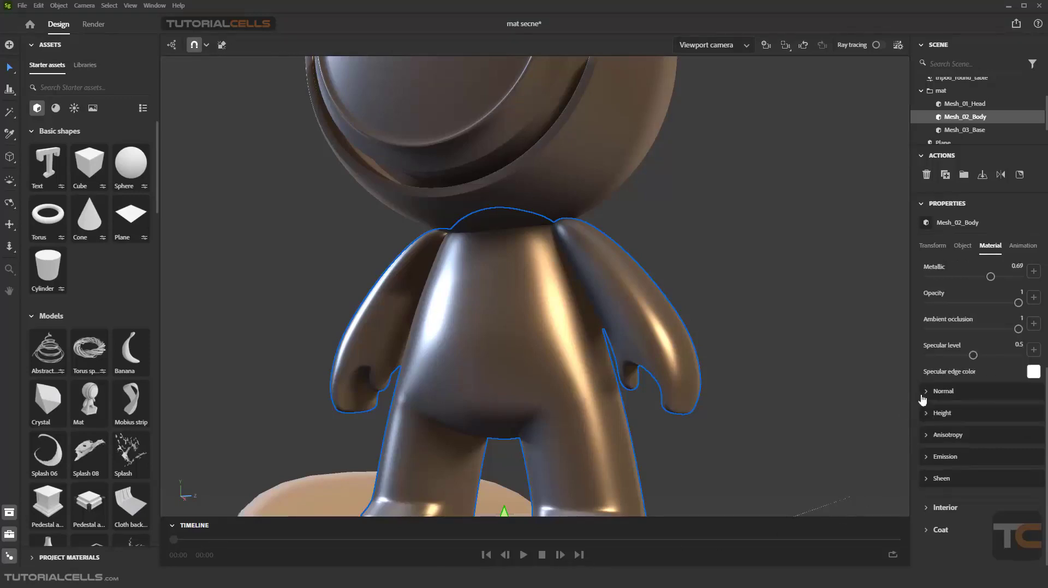
Test the body material's Emission intensity and return it to 0.
click(928, 457)
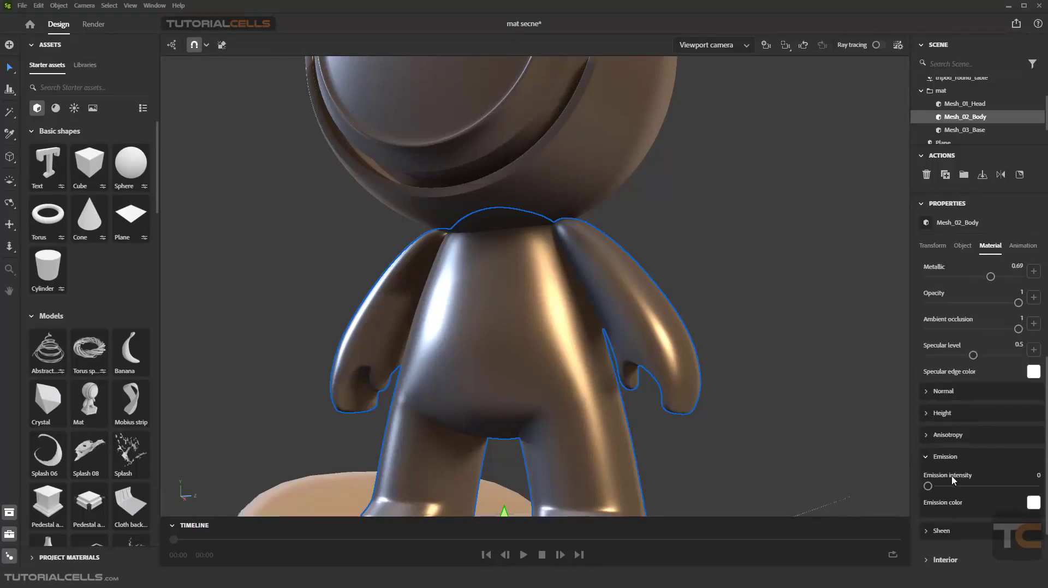
scroll(929, 454, down, 1)
mouse_move(927, 434)
mouse_down()
mouse_move(964, 434)
mouse_move(889, 436)
mouse_up()
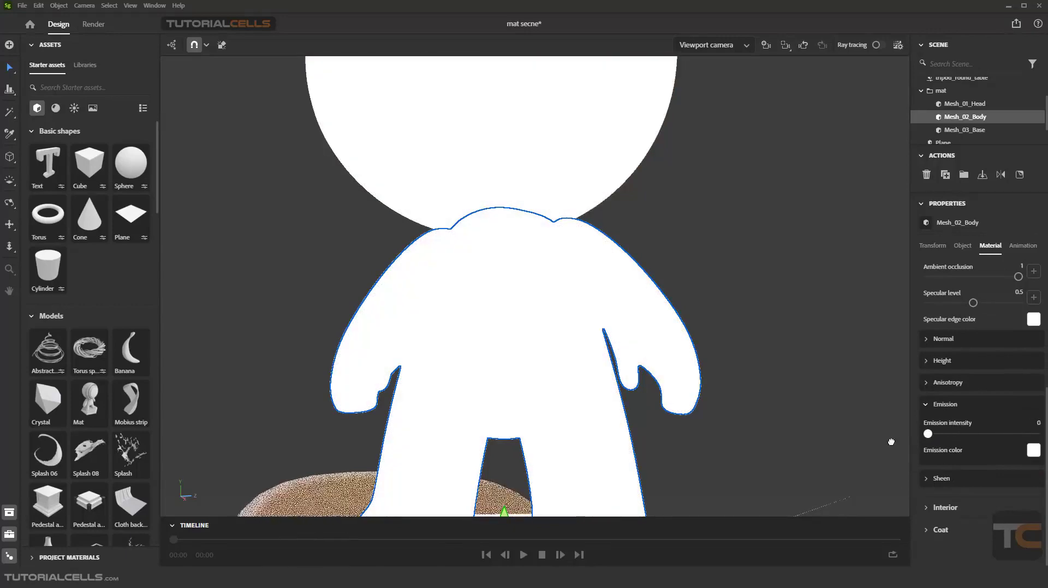
Set the Sheen opacity of the body material to 0.6 and inspect the body up close.
click(56, 108)
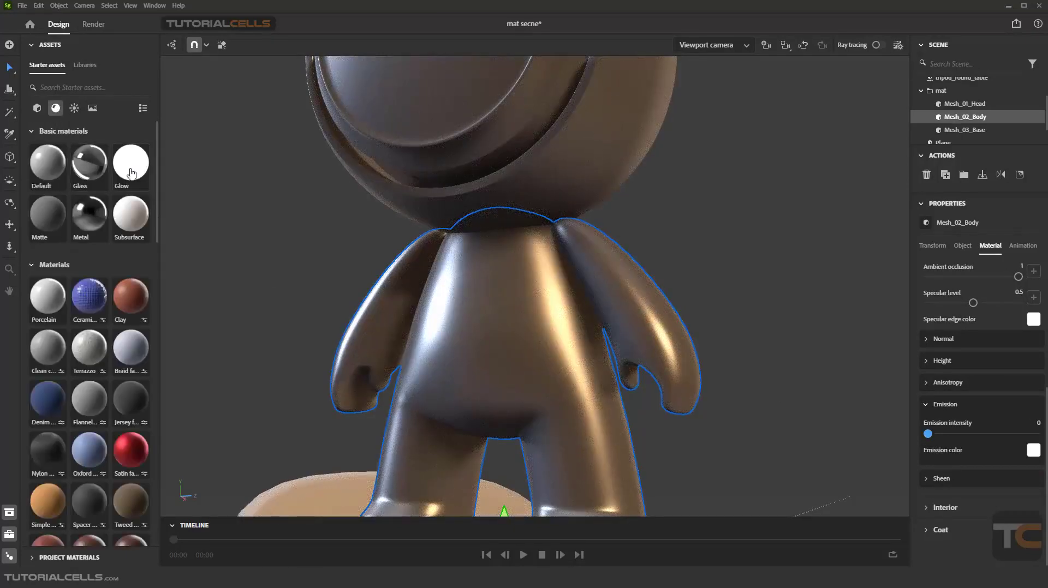
click(924, 405)
click(928, 480)
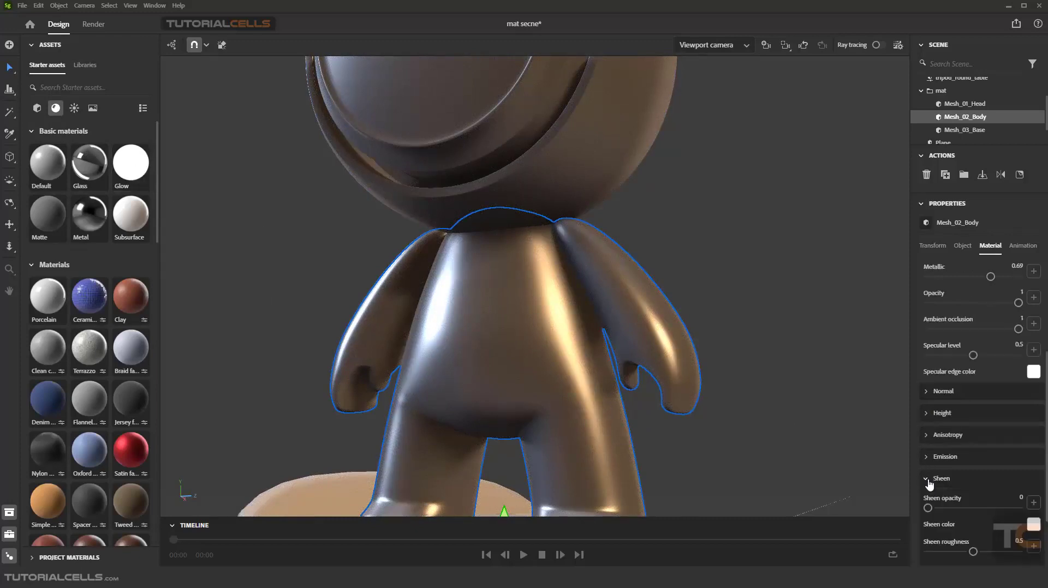
scroll(964, 499, down, 3)
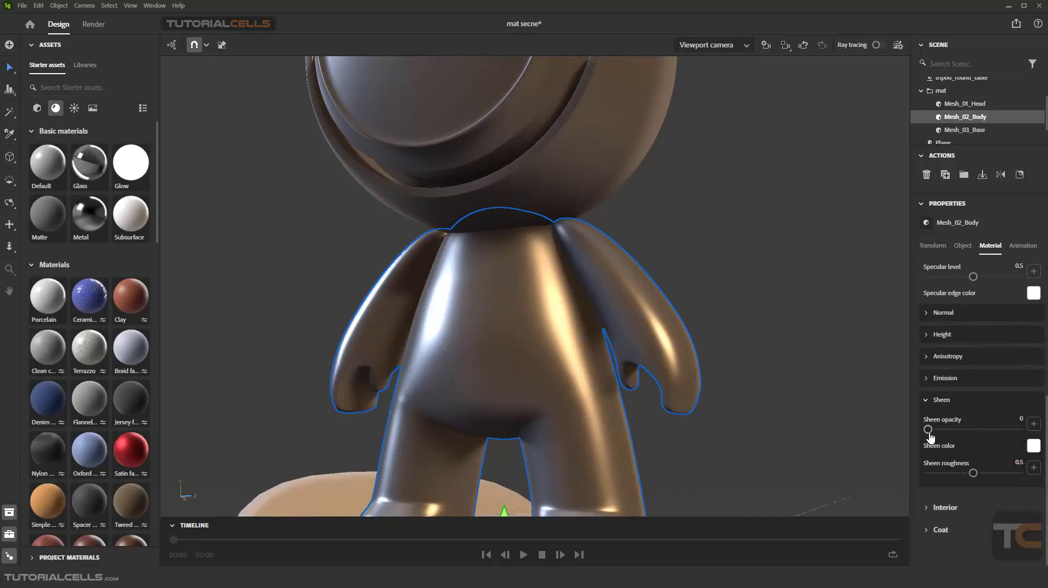
drag(928, 430, 957, 429)
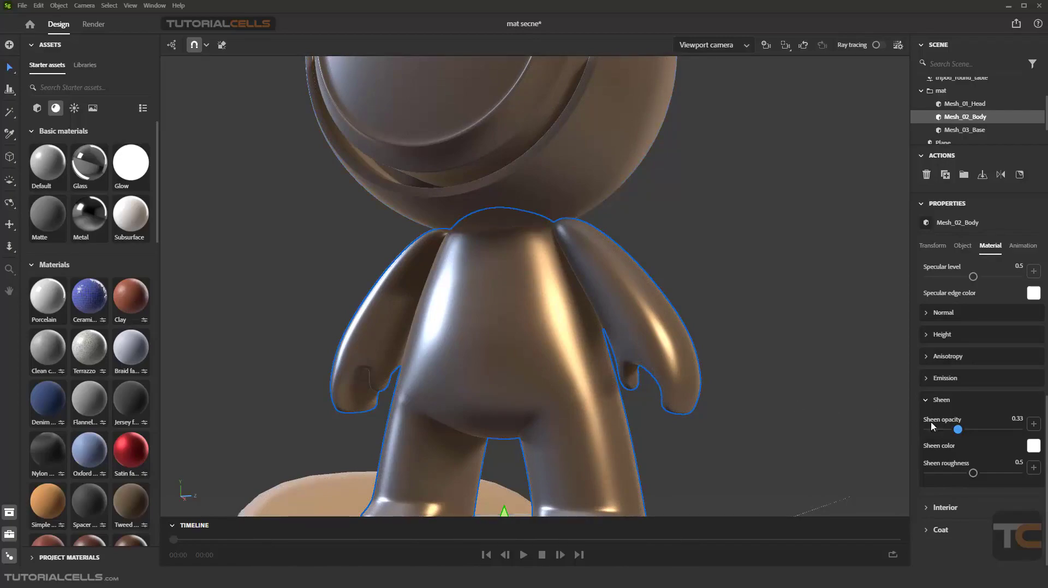
drag(956, 430, 982, 430)
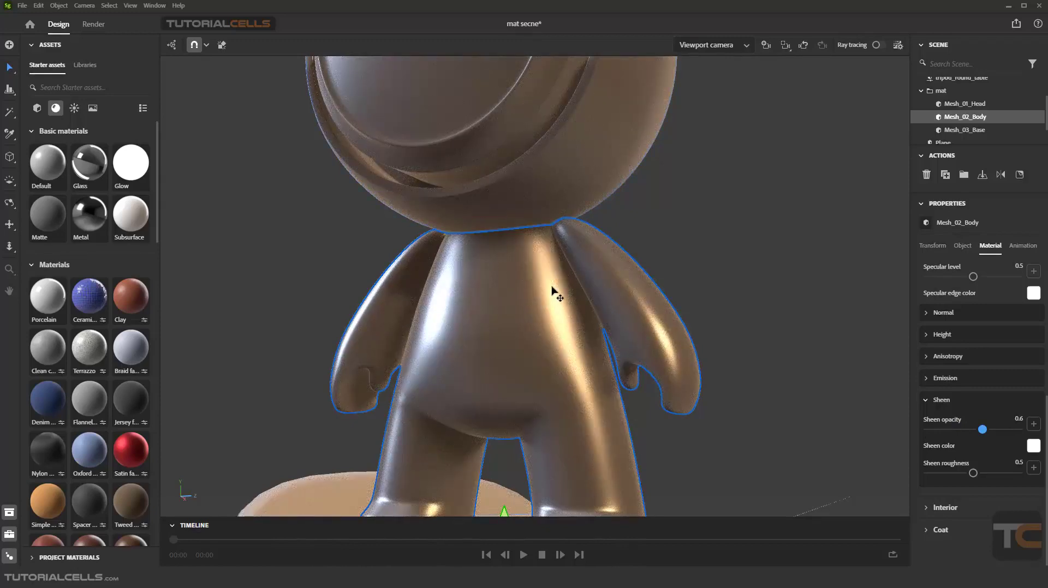
scroll(551, 257, up, 2)
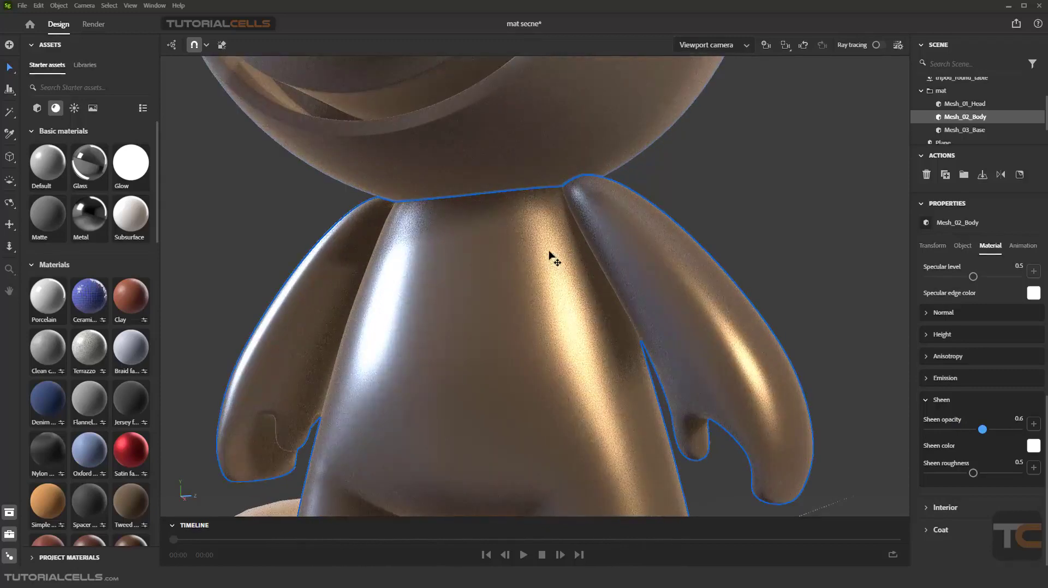
scroll(547, 267, up, 1)
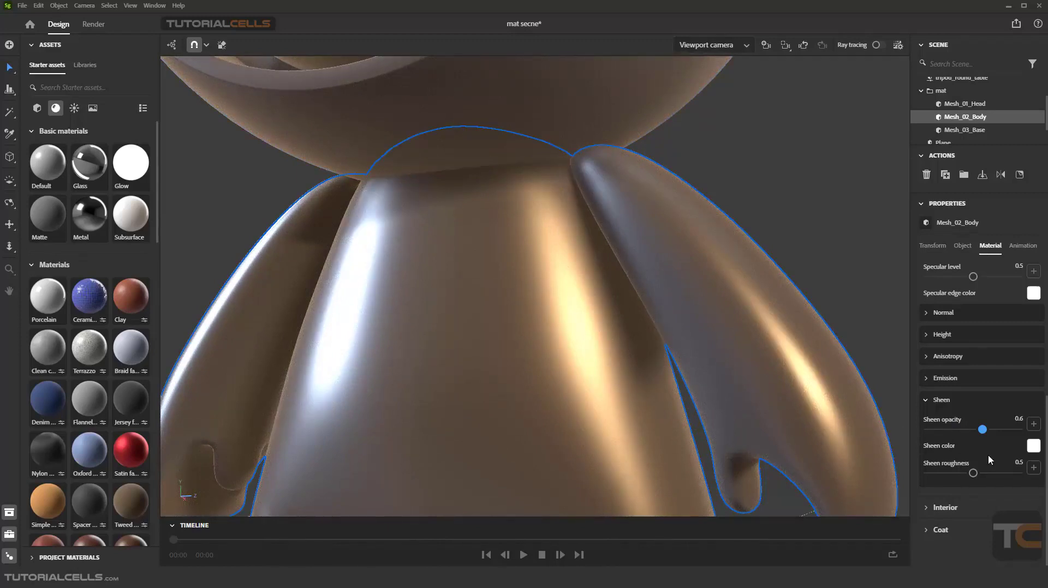
Set the Sheen color of the body material to red and close the sheen parameters.
click(1033, 448)
click(1009, 365)
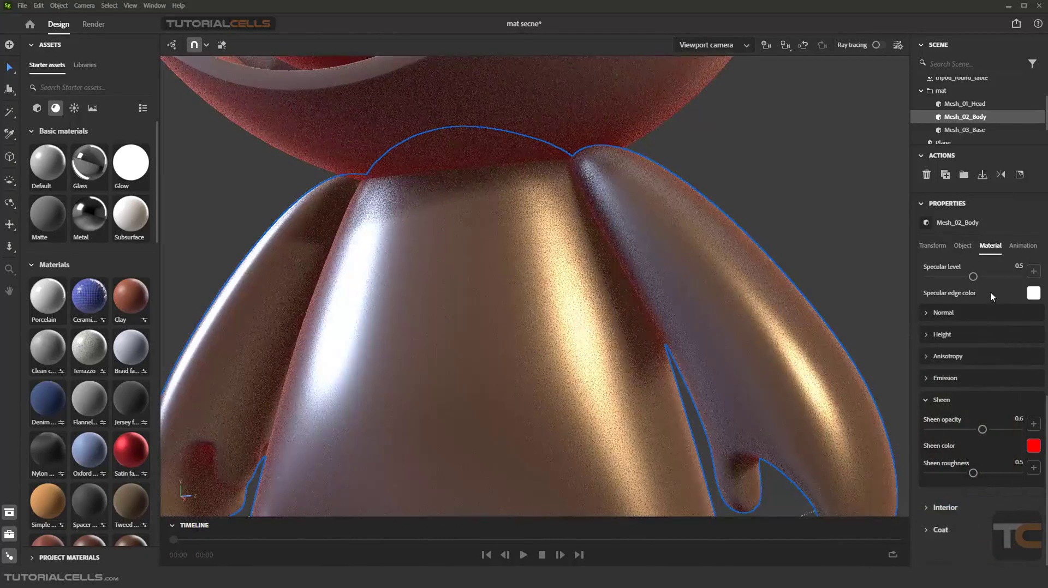
scroll(498, 240, down, 3)
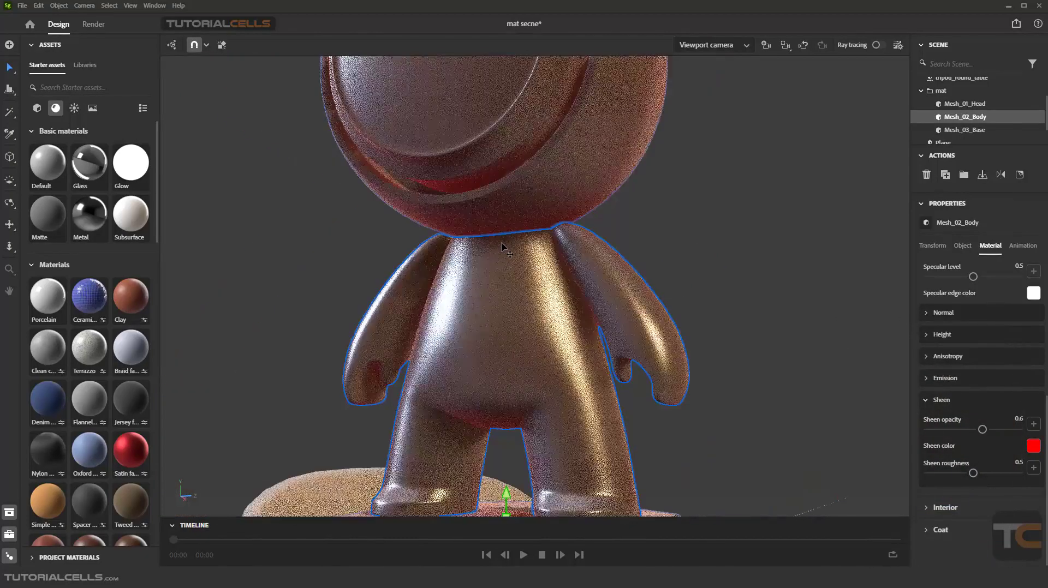
scroll(501, 241, up, 1)
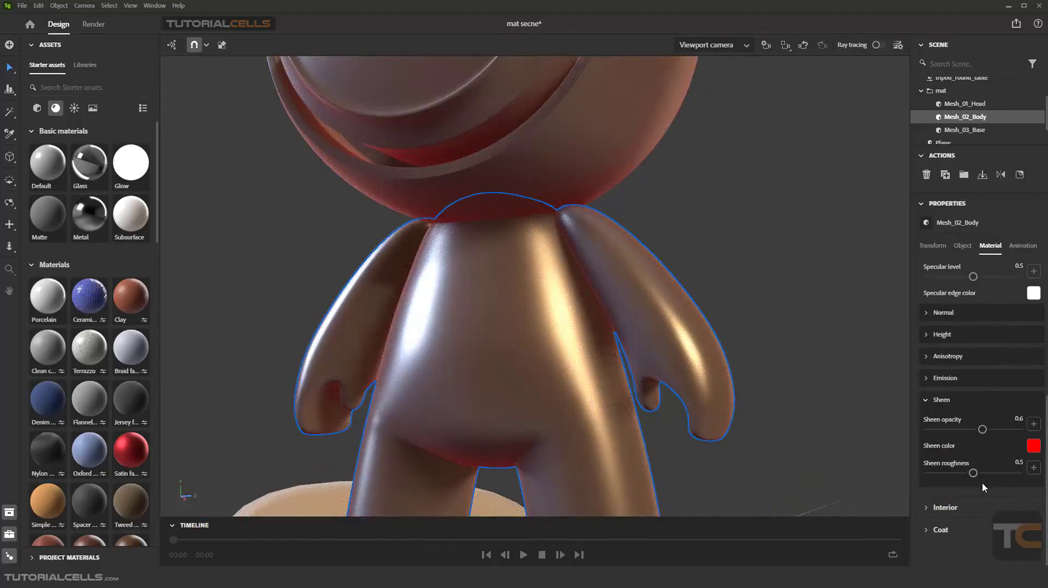
mouse_move(972, 478)
mouse_down()
mouse_move(1006, 473)
mouse_move(926, 486)
mouse_move(976, 491)
mouse_up()
click(925, 403)
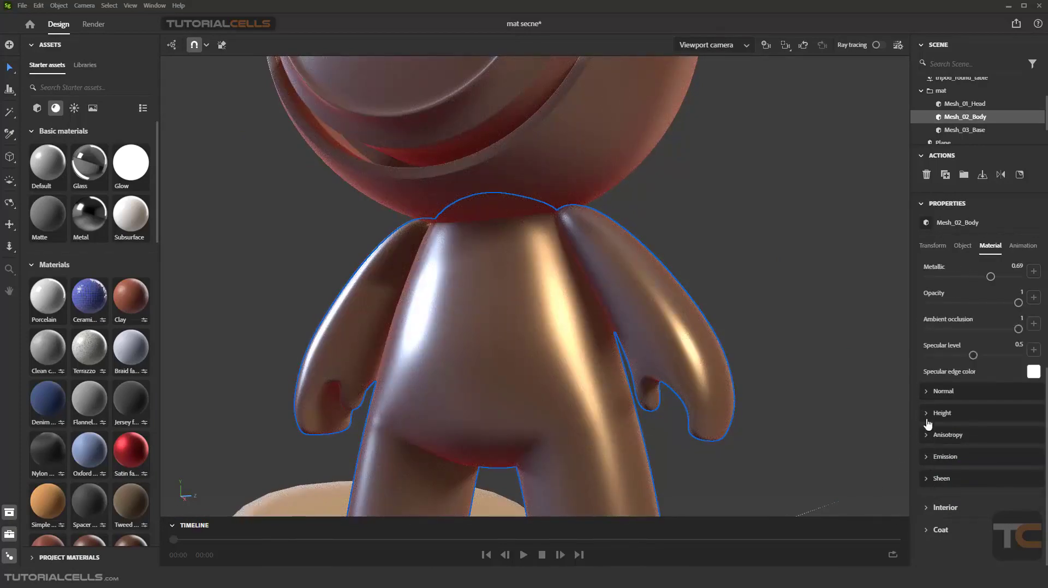
Set the Interior translucency of the default material to 0.3 and its absorption distance to 1.97.
scroll(931, 420, up, 3)
scroll(942, 402, down, 3)
click(929, 508)
click(930, 509)
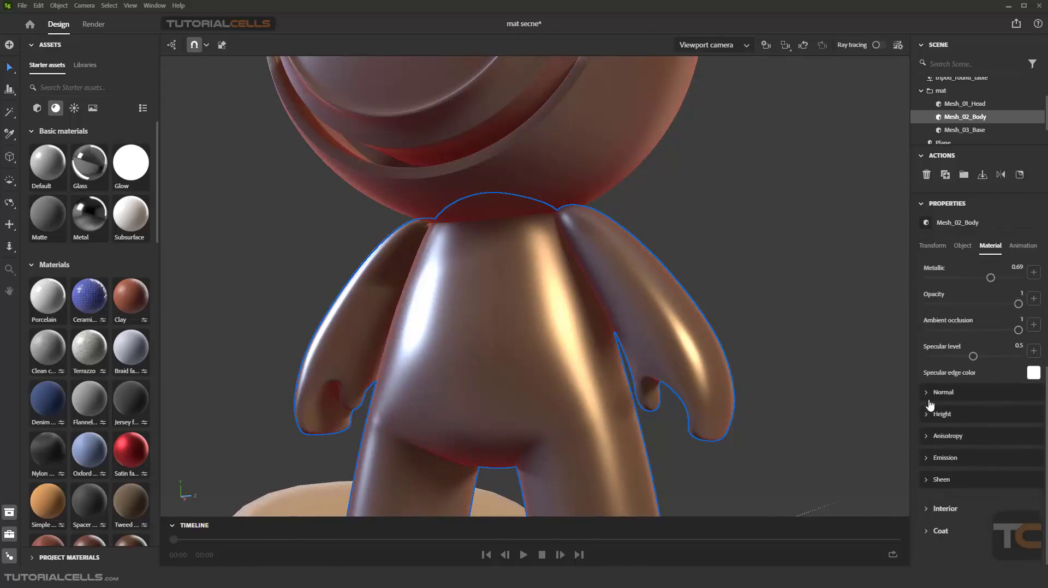
scroll(928, 402, up, 5)
click(925, 315)
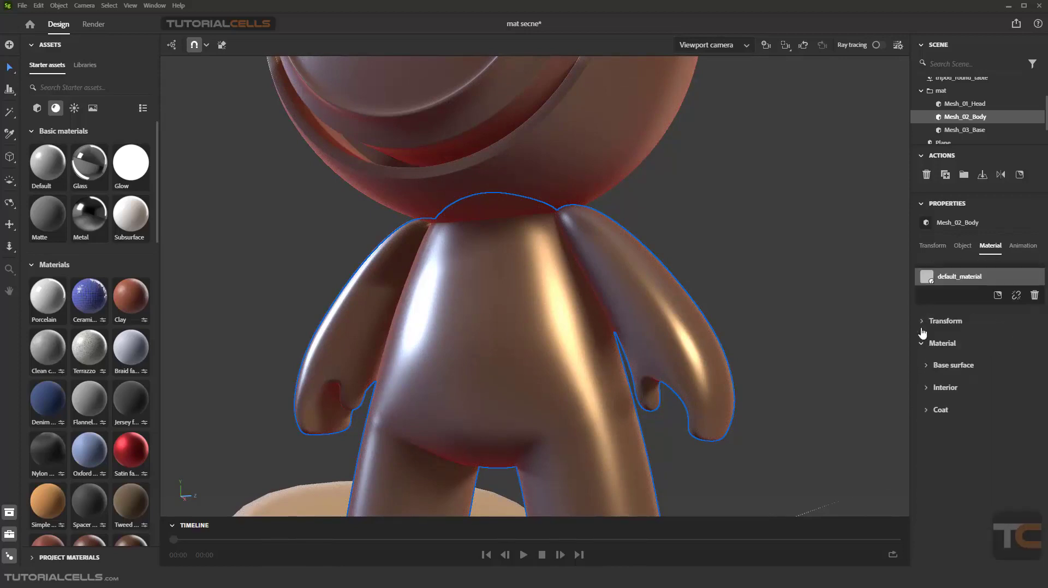
click(925, 388)
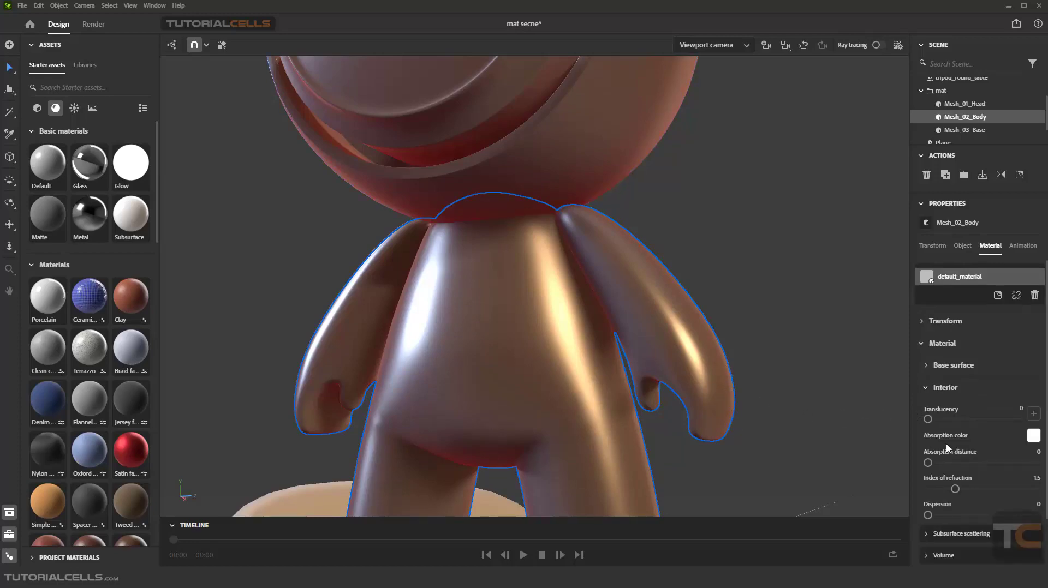
scroll(946, 447, down, 2)
drag(928, 365, 955, 365)
scroll(546, 324, down, 3)
alt+drag(531, 310, 564, 353)
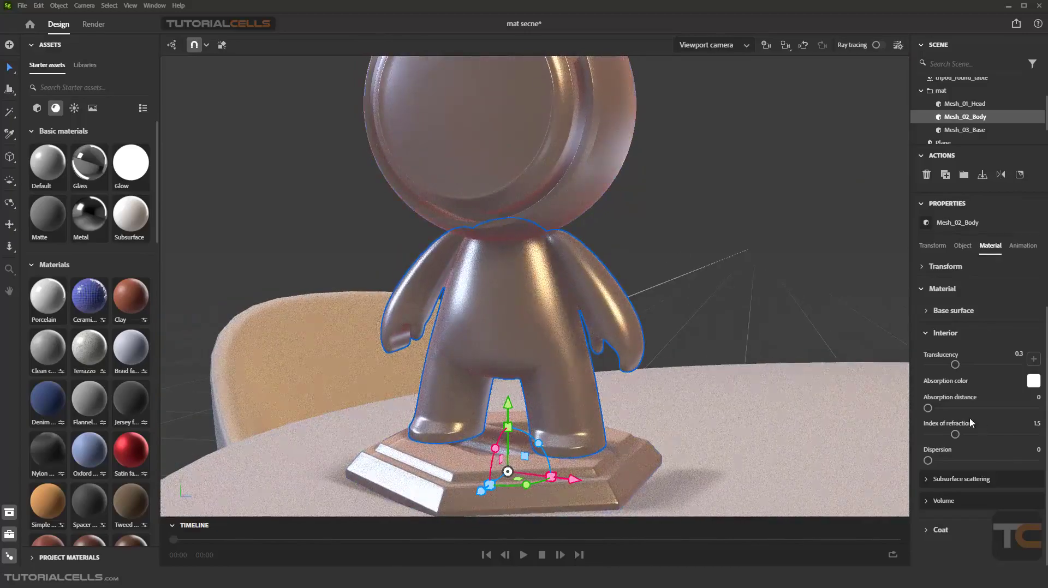
drag(928, 408, 948, 409)
Apply the Beer starter material to the mat figure's Mesh_02_Body.
scroll(95, 388, down, 6)
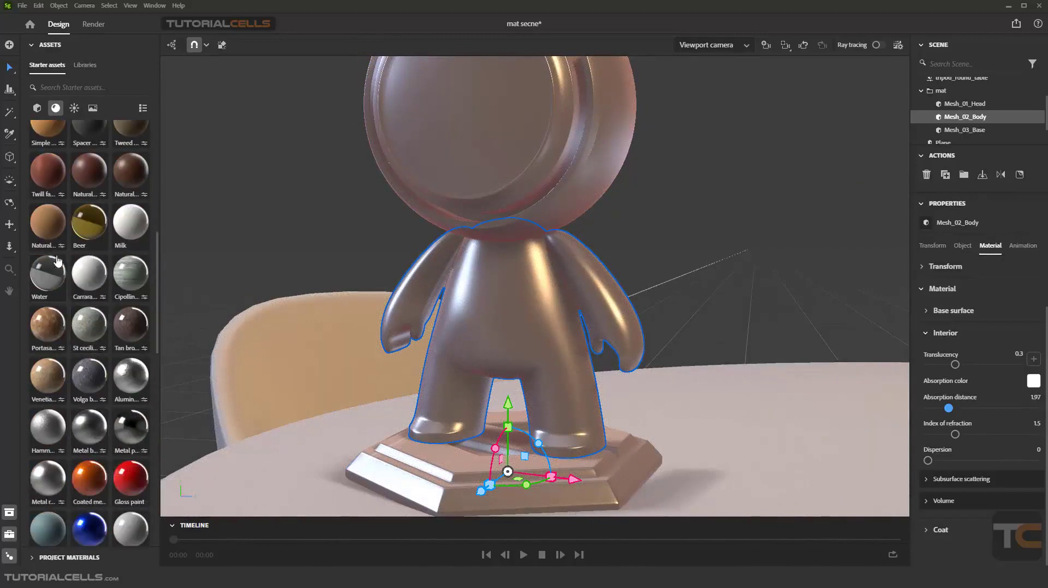
drag(58, 261, 485, 314)
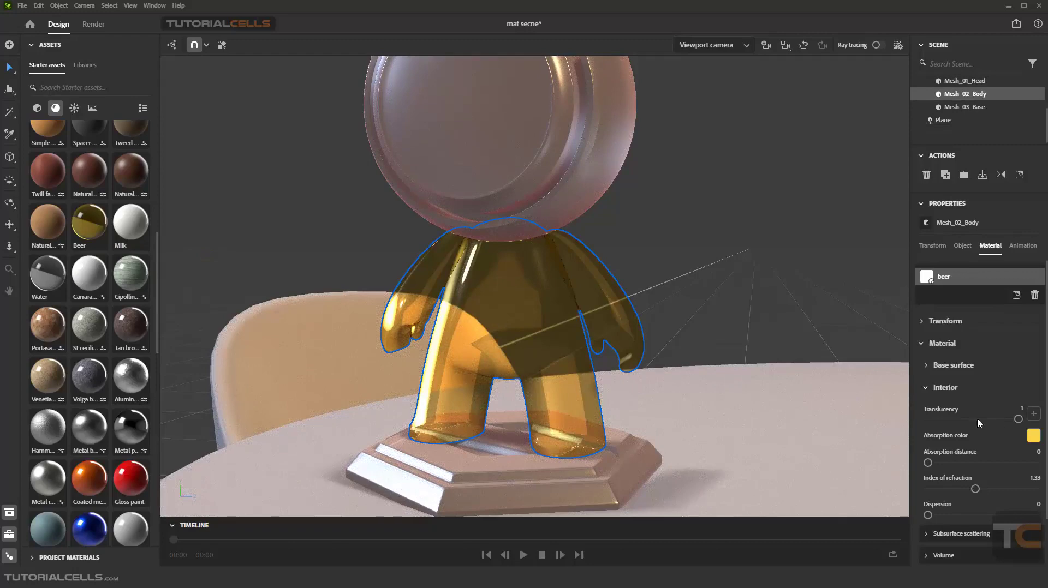
scroll(953, 418, down, 1)
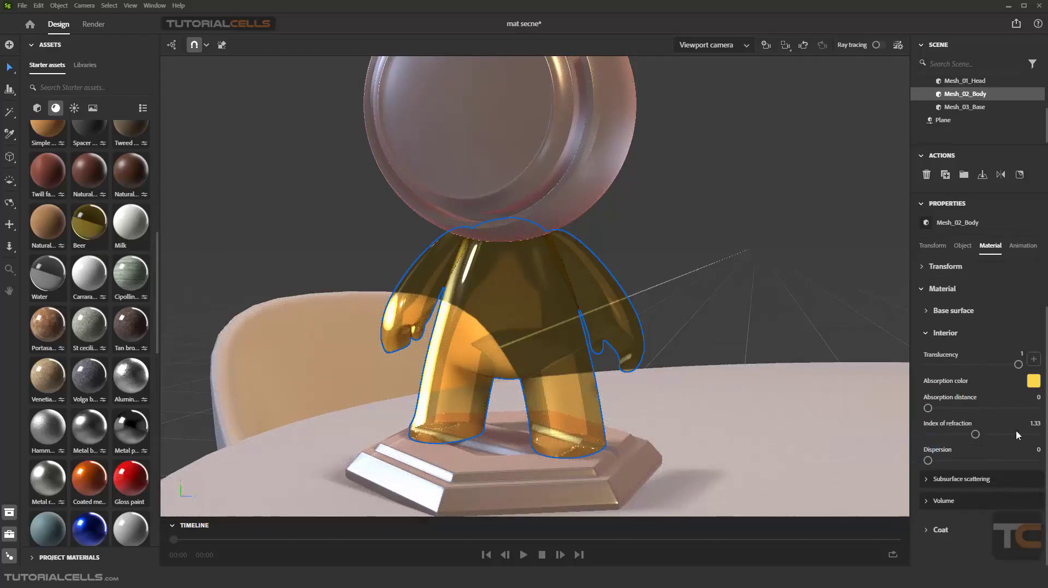
mouse_move(568, 359)
right_down()
mouse_move(489, 352)
mouse_move(577, 352)
mouse_move(561, 353)
right_up()
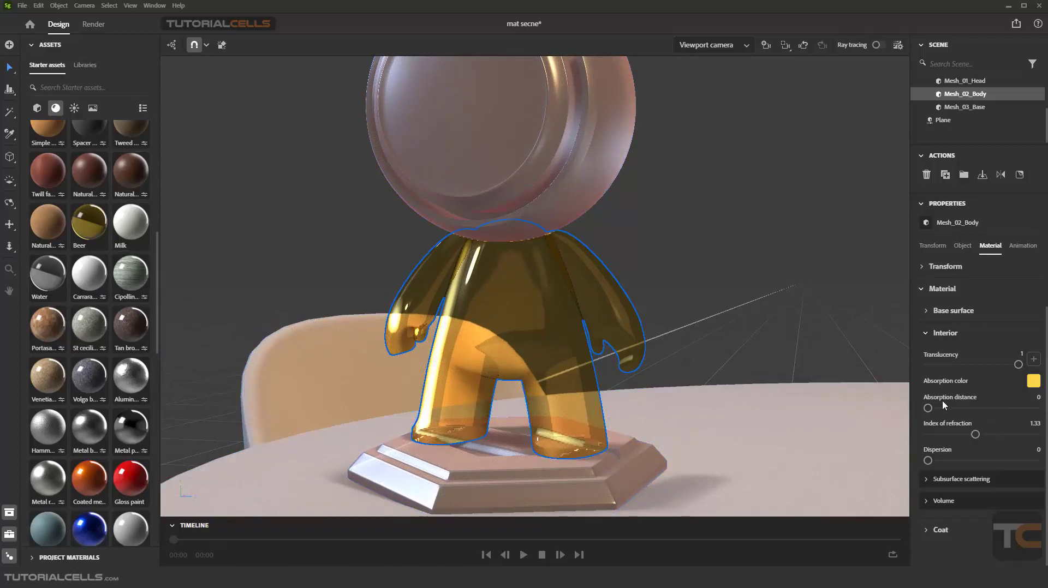
Review the beer material's Subsurface scattering parameters and check the glowing statues reference image in Photos.
click(926, 480)
scroll(931, 488, down, 2)
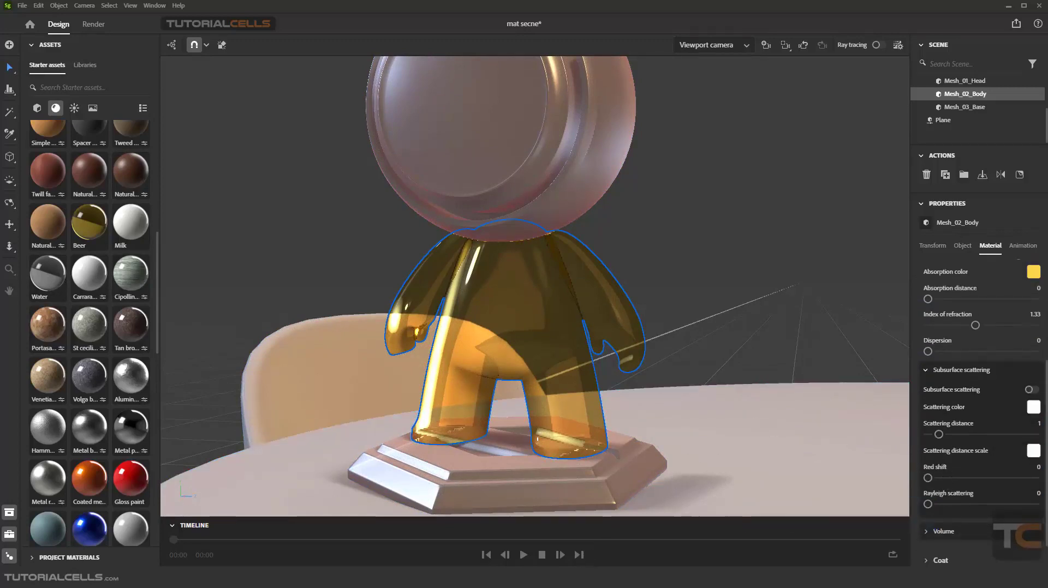
mouse_move(575, 577)
click(429, 532)
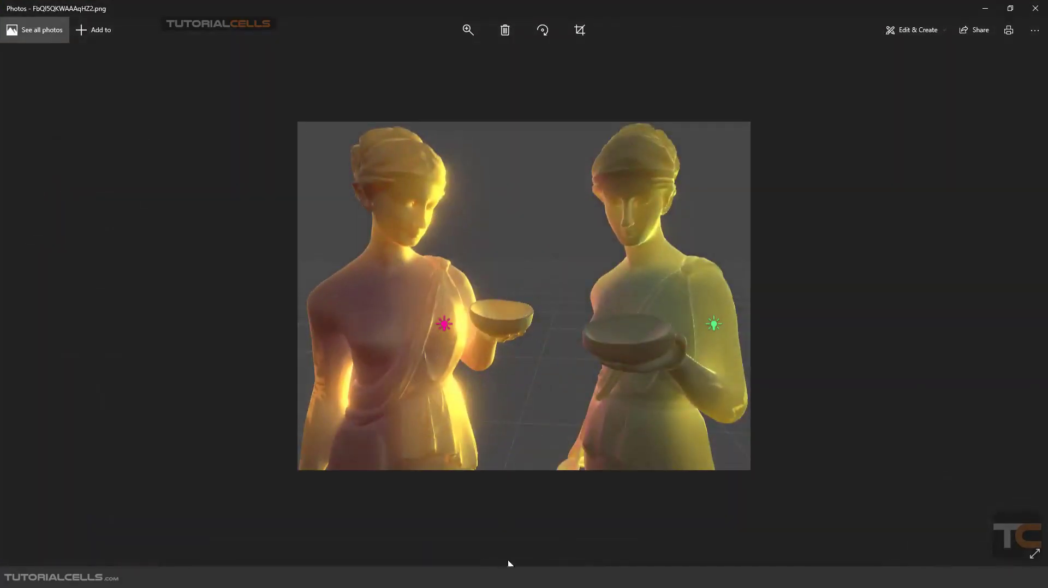
mouse_move(575, 578)
click(535, 542)
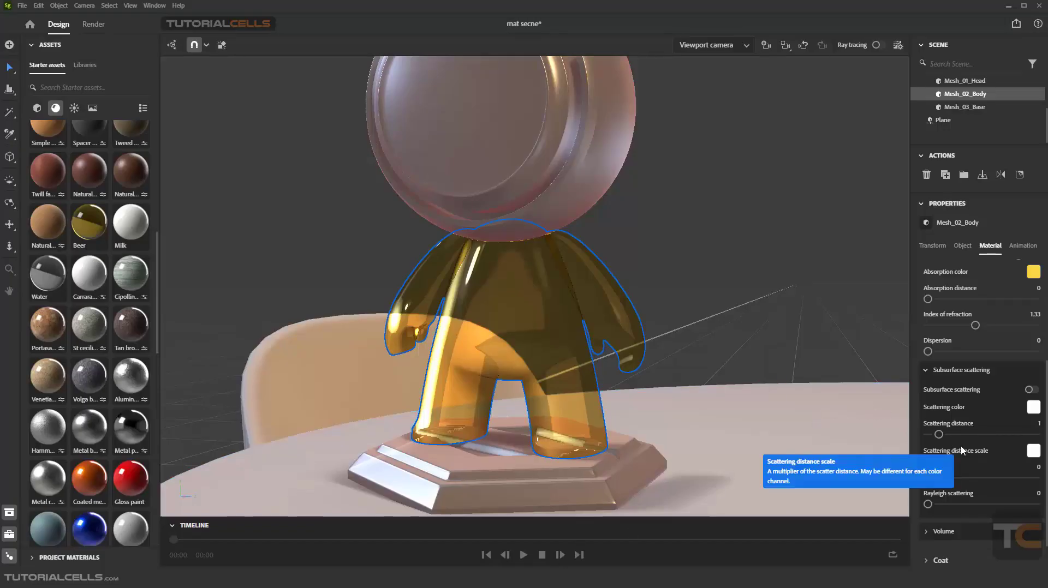
scroll(994, 432, down, 1)
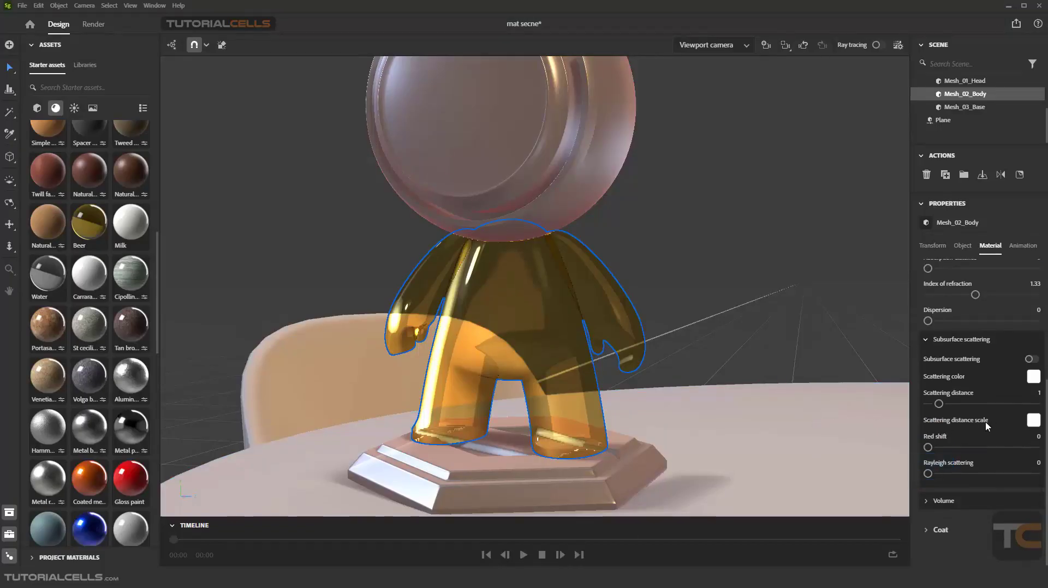
scroll(946, 454, up, 2)
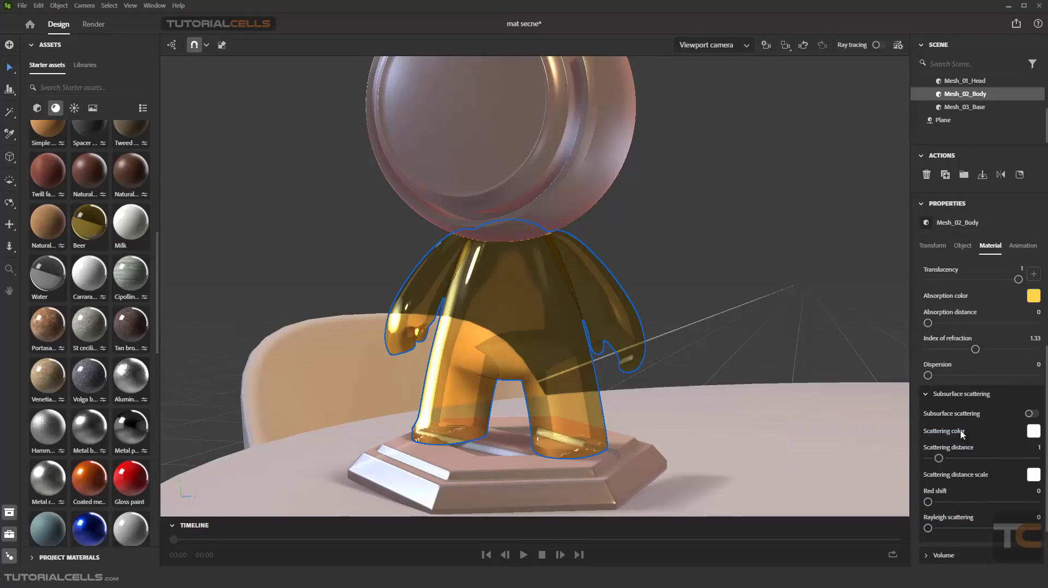
Enable Subsurface scattering on the beer material with a scattering distance of 2.17 and a red shift of 0.37.
click(1031, 413)
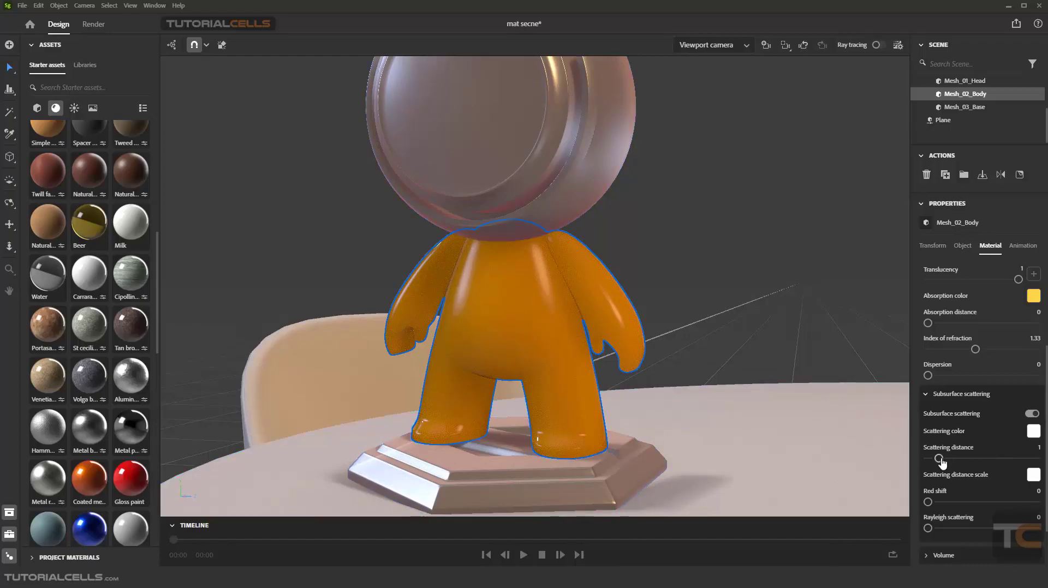
mouse_move(939, 460)
mouse_down()
mouse_move(985, 455)
mouse_move(951, 457)
mouse_up()
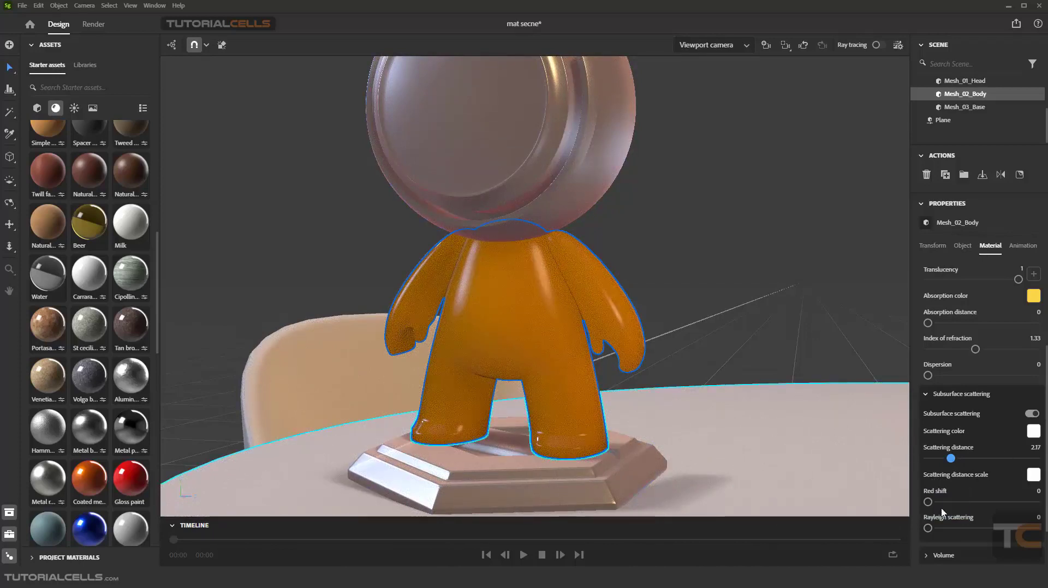
scroll(942, 511, down, 1)
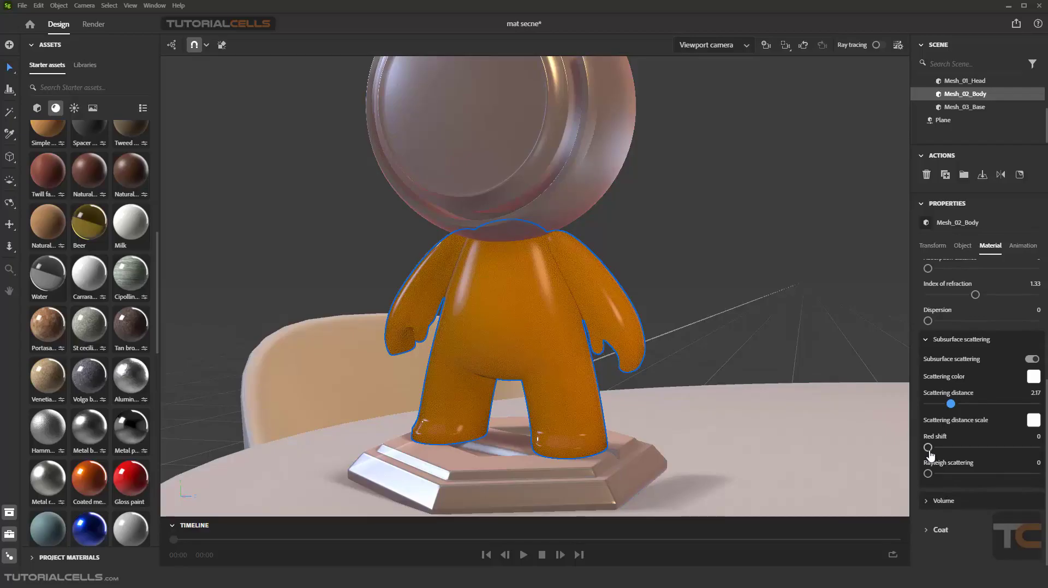
drag(927, 447, 968, 448)
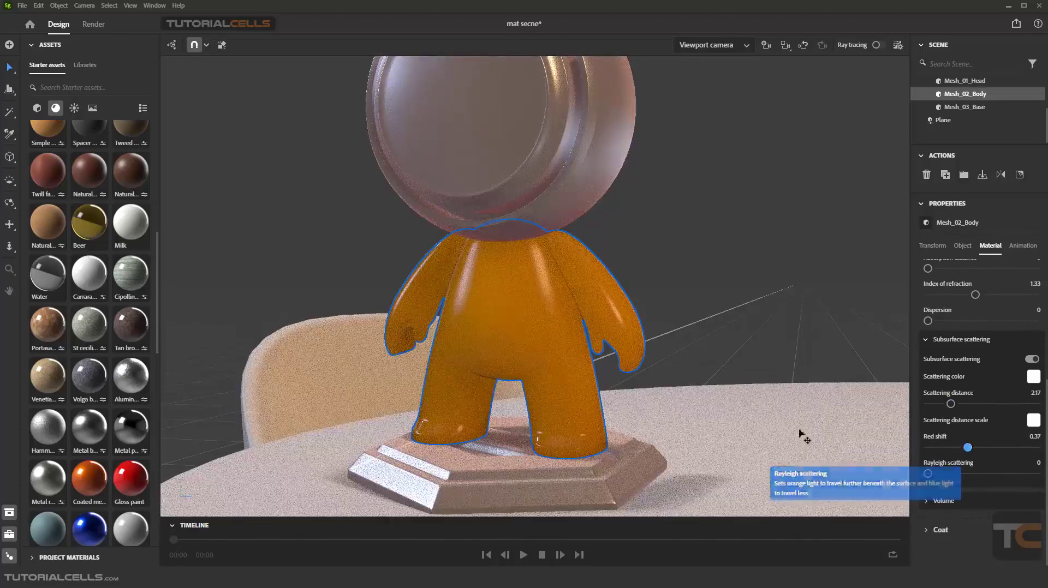
mouse_move(554, 546)
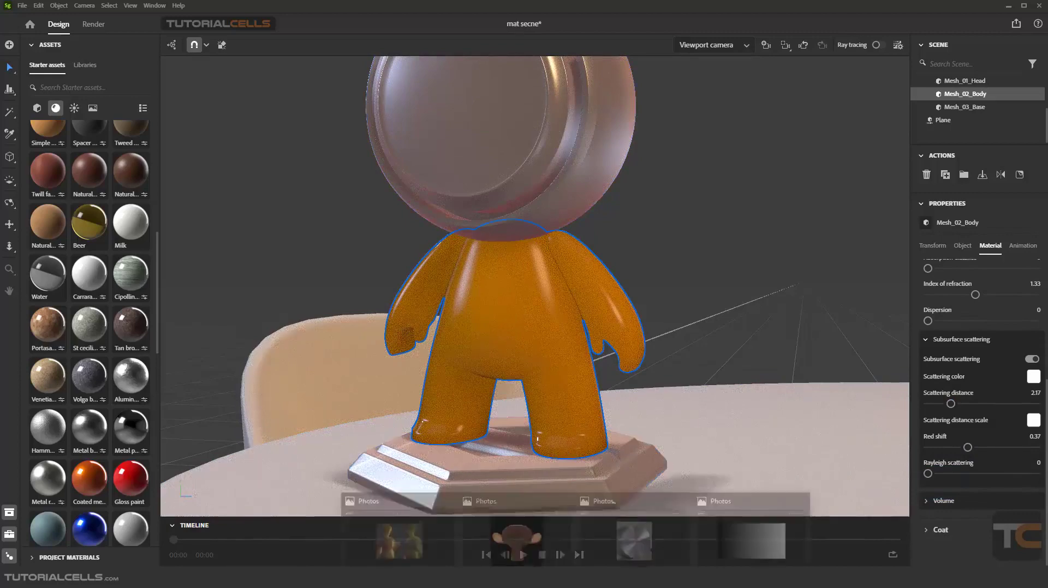
click(590, 425)
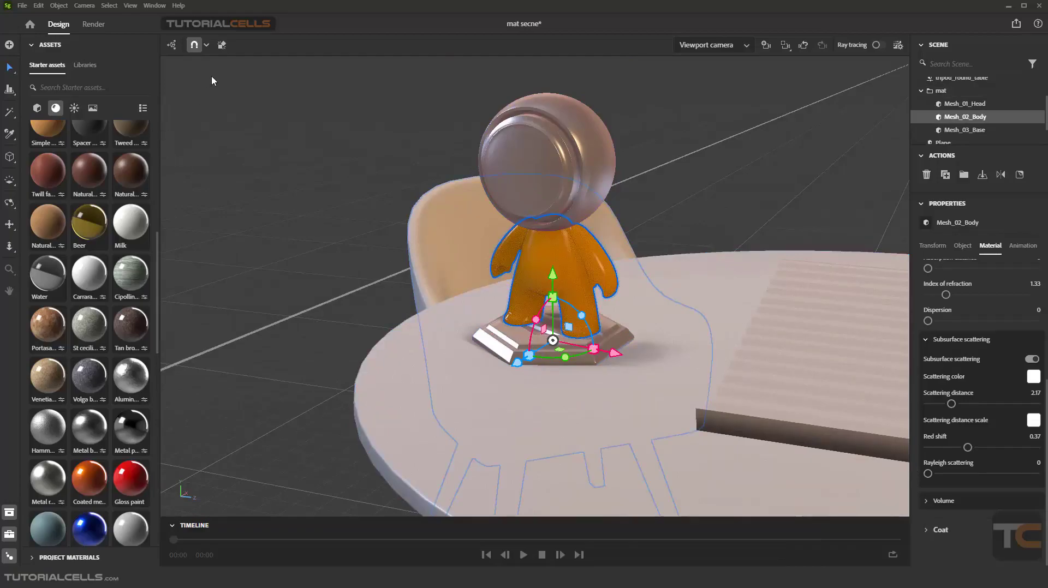
mouse_move(576, 298)
right_down()
mouse_move(569, 274)
mouse_move(579, 284)
right_up()
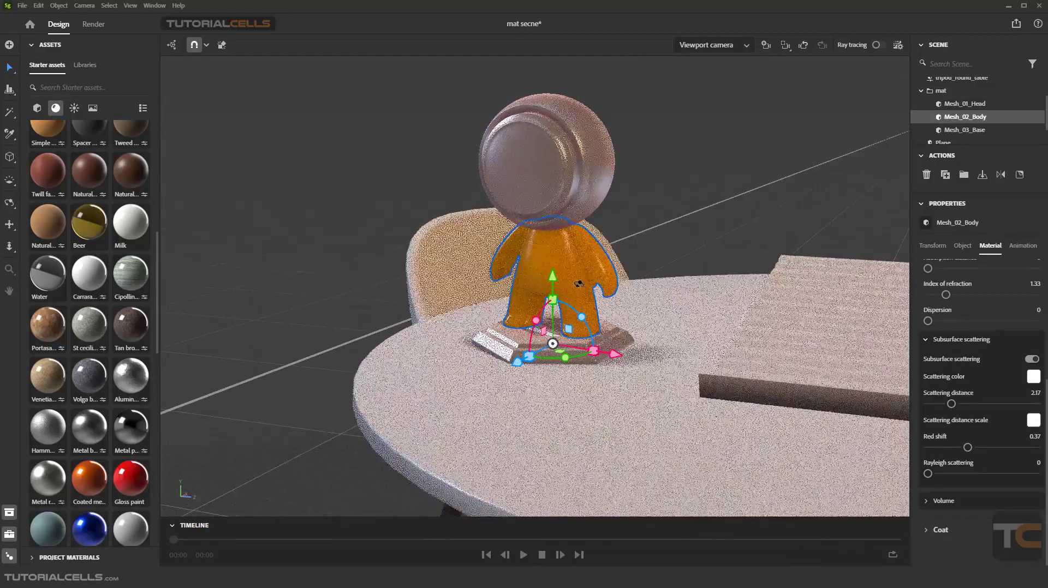
scroll(588, 277, up, 5)
middle_drag(591, 274, 555, 315)
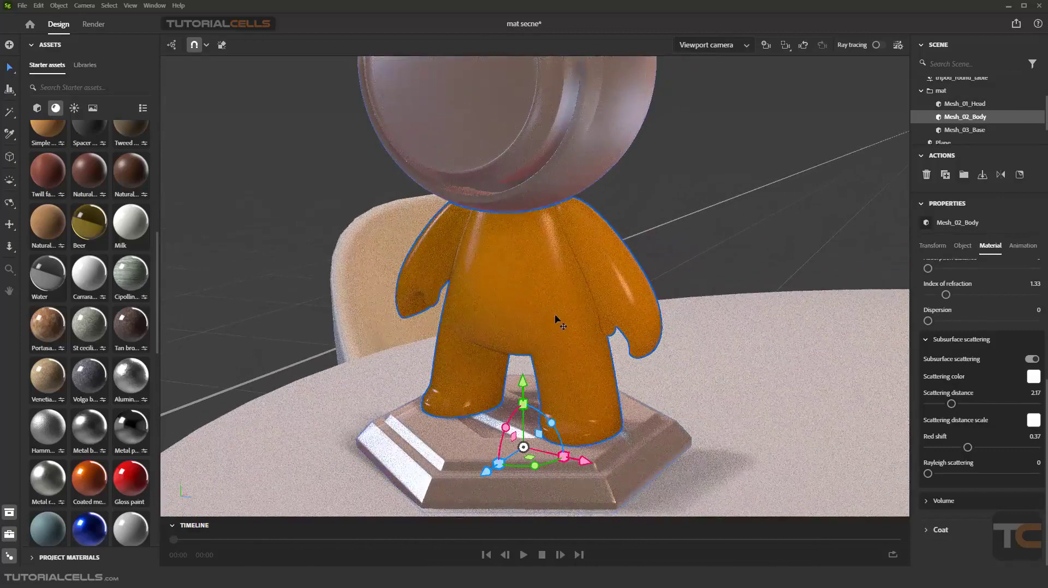
right_drag(555, 316, 576, 313)
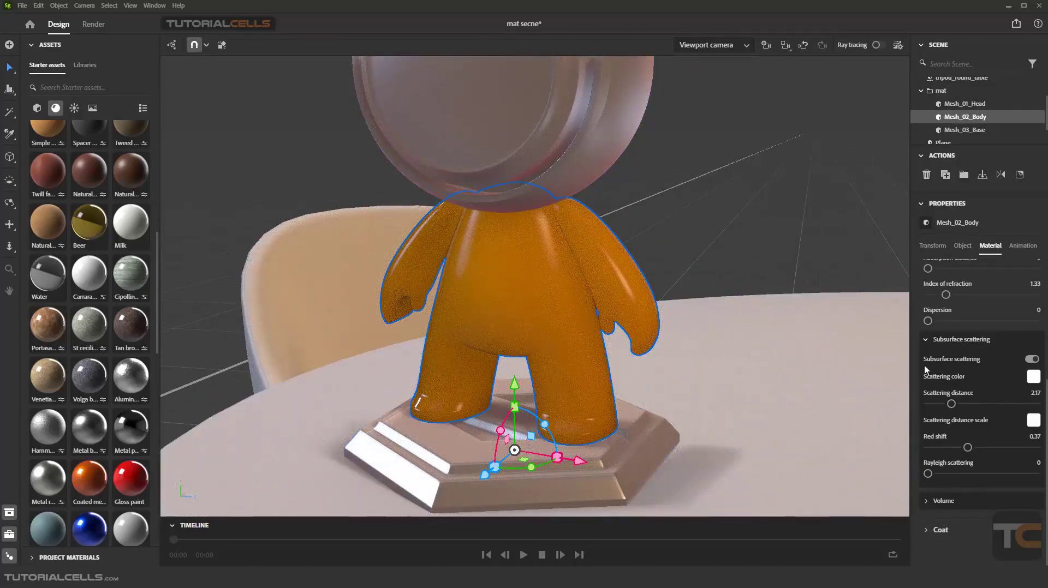
Close the subsurface scattering parameters and review the Volume thickness and thickness scale parameters.
click(925, 339)
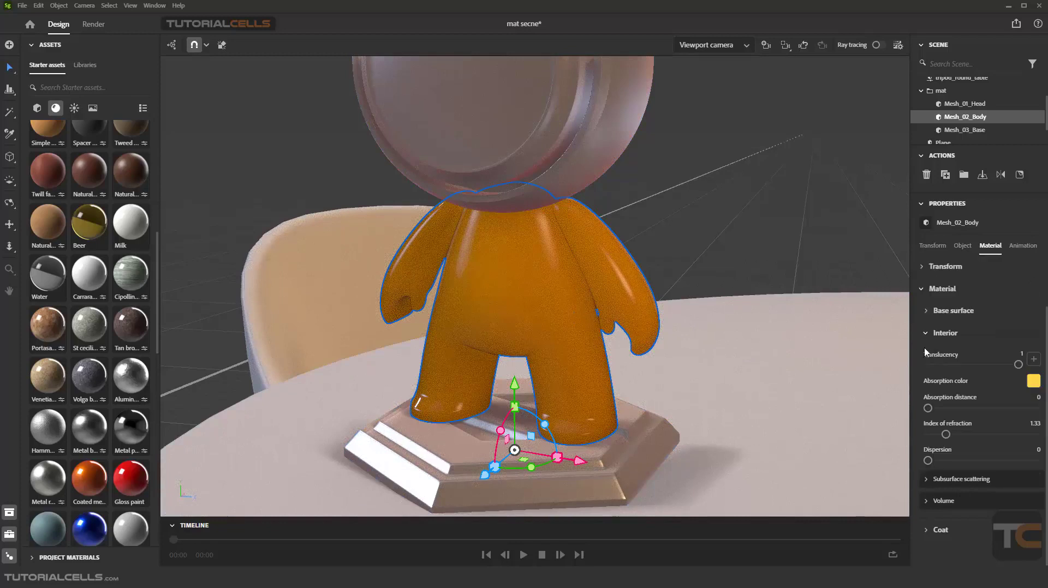
click(926, 501)
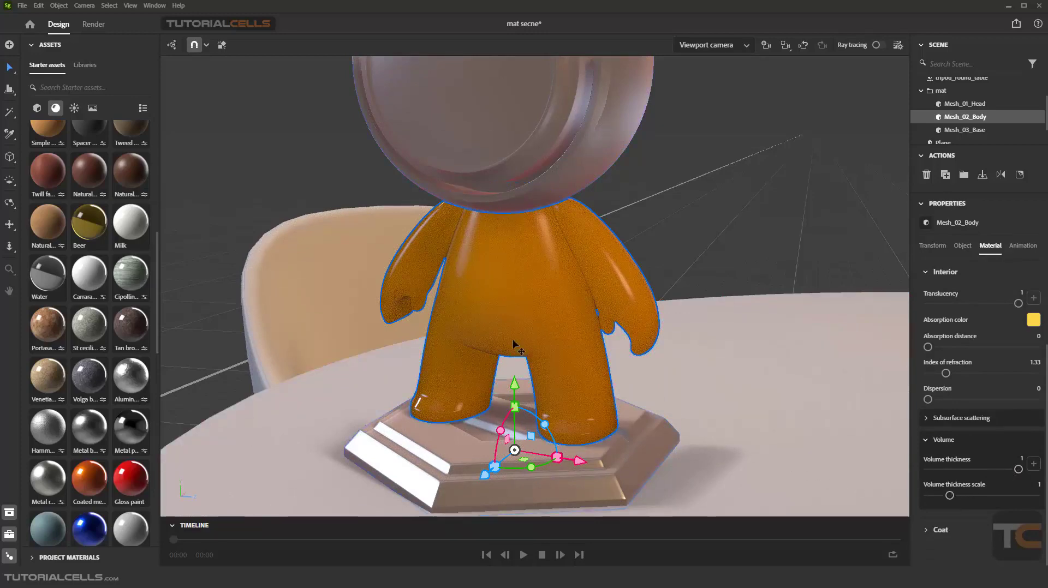
Try a lower volume thickness on the body's material and reapply the Beer starter material to Mesh_02_Body.
scroll(512, 339, up, 5)
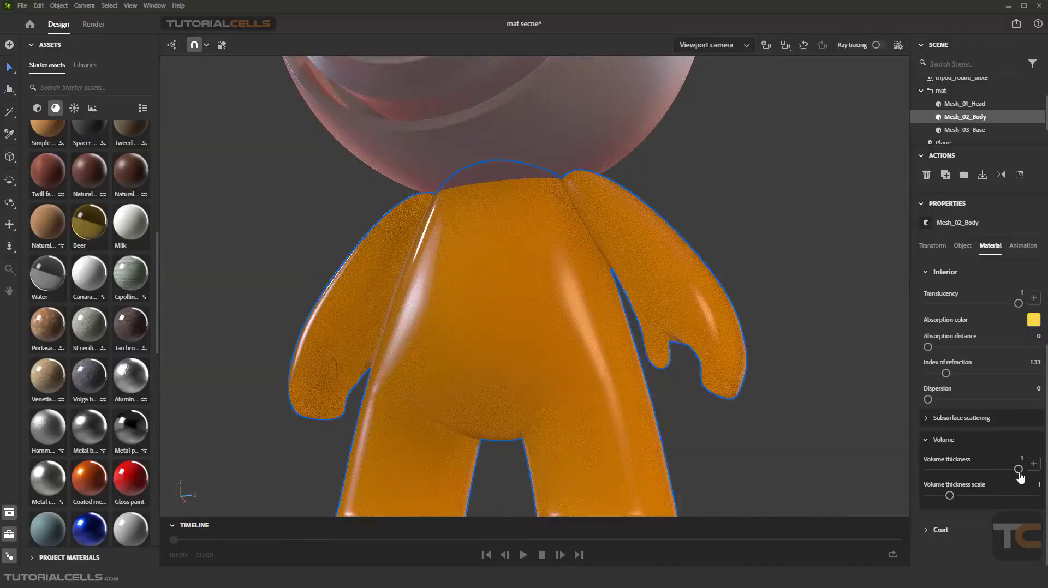
mouse_move(1018, 470)
mouse_down()
mouse_move(926, 469)
mouse_move(913, 481)
mouse_move(1003, 470)
mouse_up()
drag(89, 222, 592, 411)
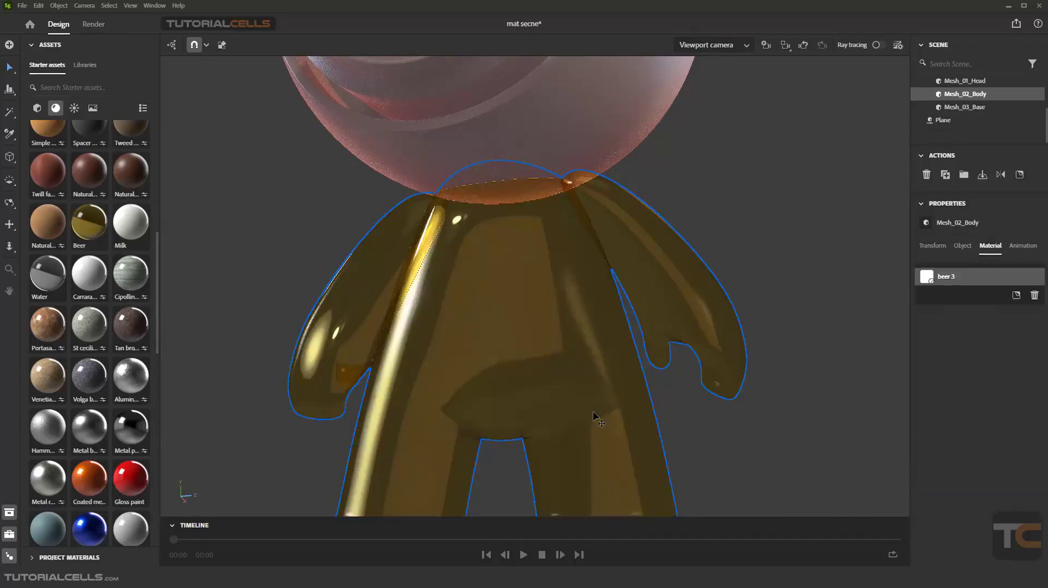
Keep the beer material's volume thickness at 1, set its volume thickness scale to 1.77, and close the Volume parameters.
scroll(960, 480, down, 3)
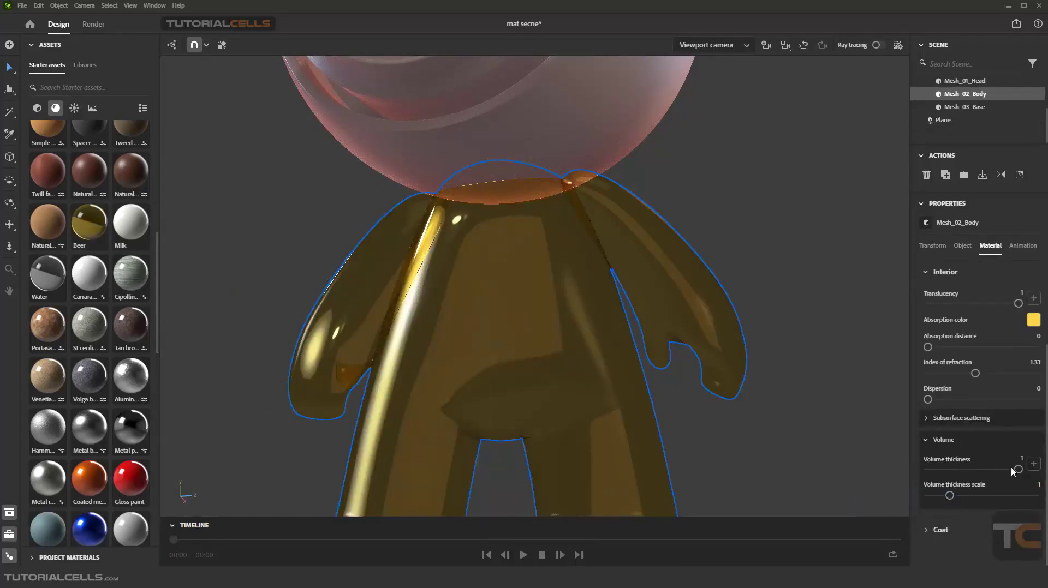
mouse_move(1017, 469)
mouse_down()
mouse_move(912, 462)
mouse_move(1018, 461)
mouse_up()
drag(950, 495, 975, 495)
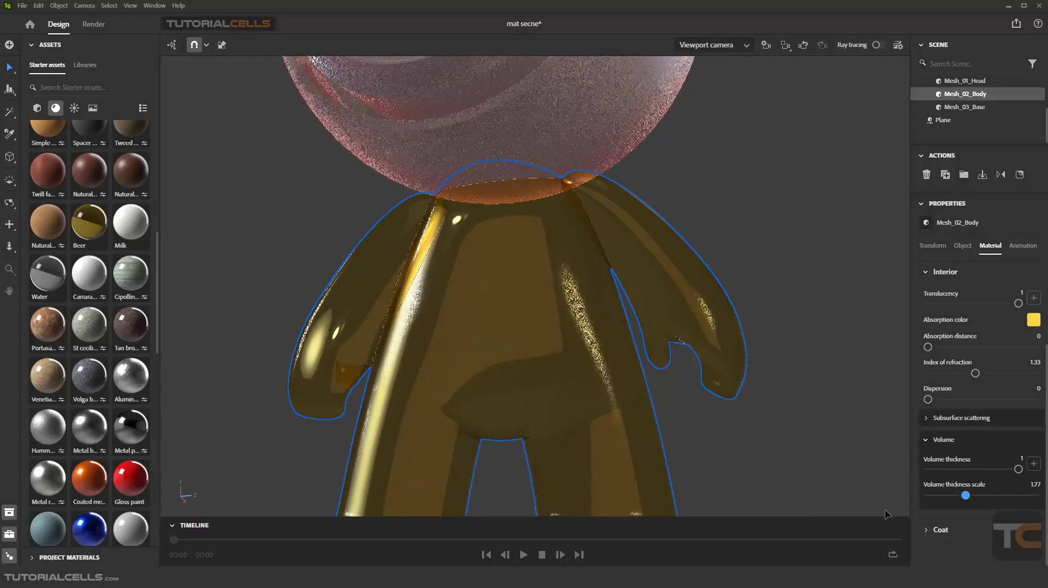
click(933, 442)
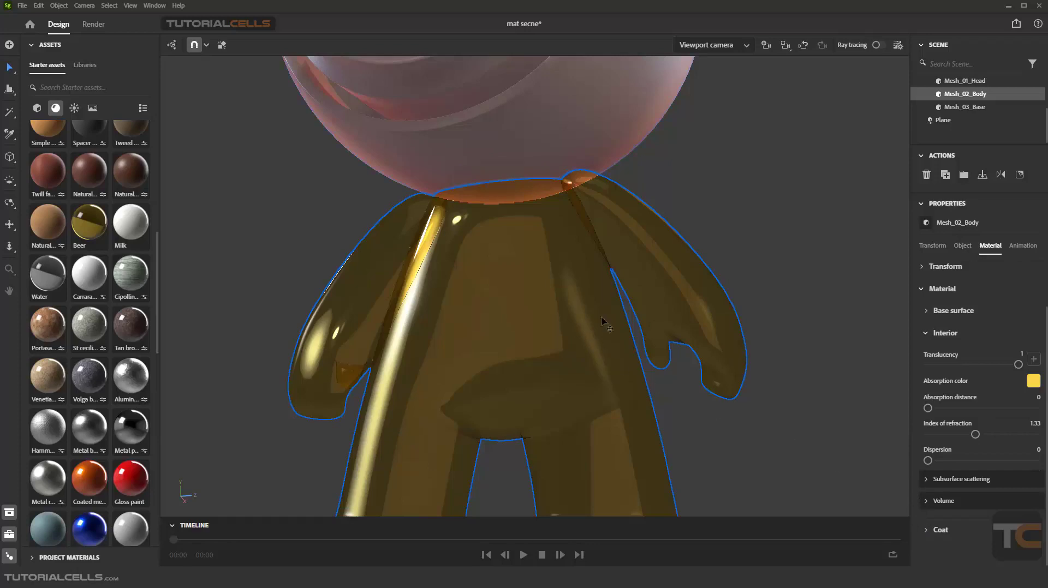
Expand the Coat parameters and apply the St Cecilia granite starter material to Mesh_02_Body.
click(929, 531)
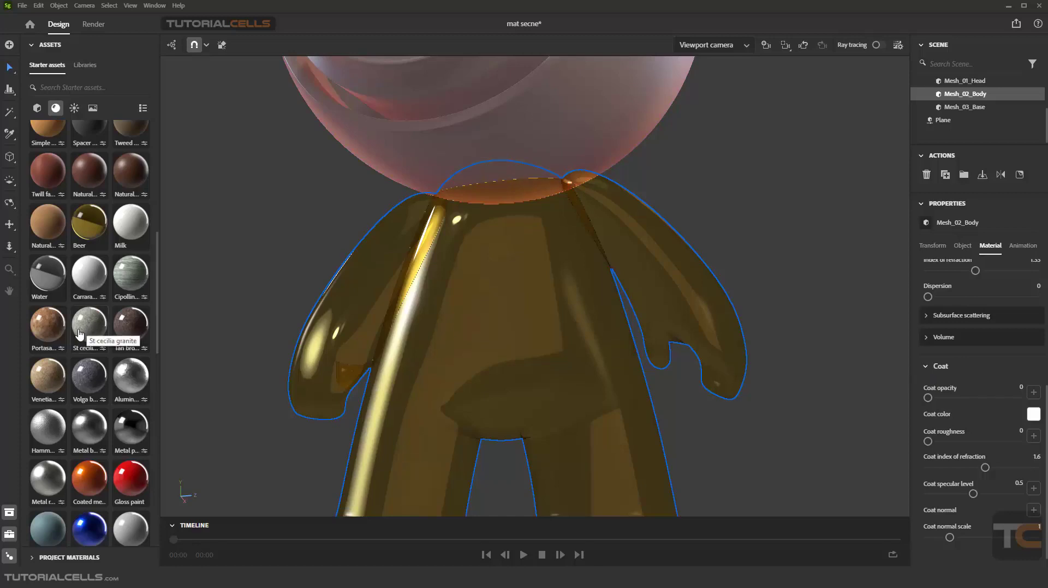
drag(87, 326, 488, 296)
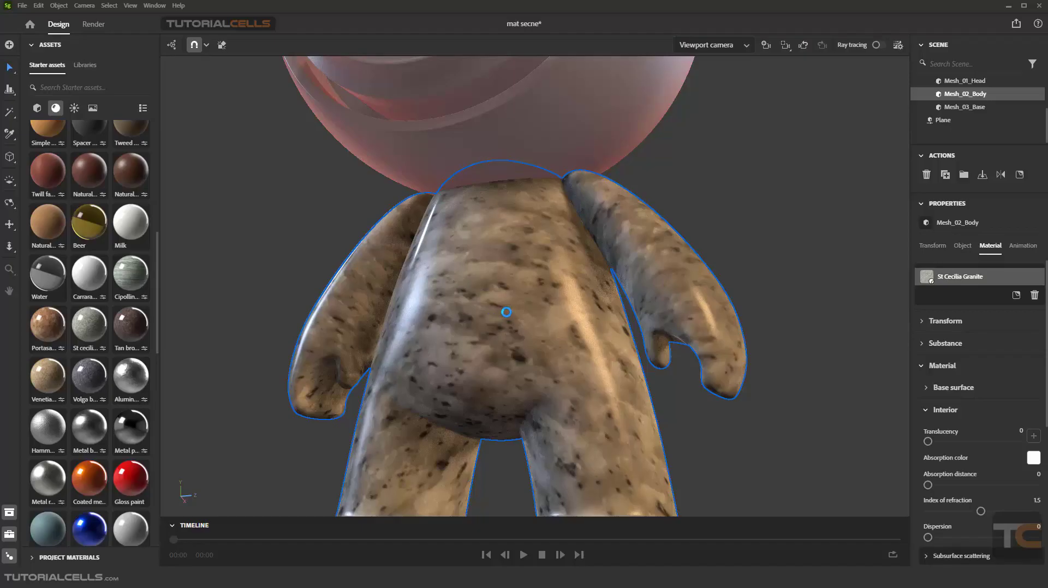
right_drag(532, 303, 514, 321)
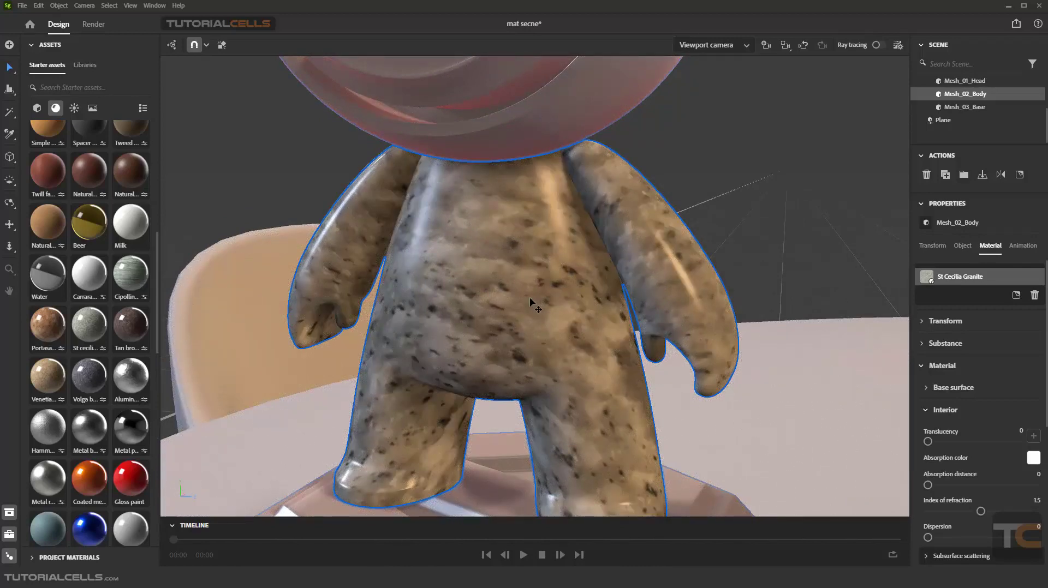
scroll(947, 426, down, 8)
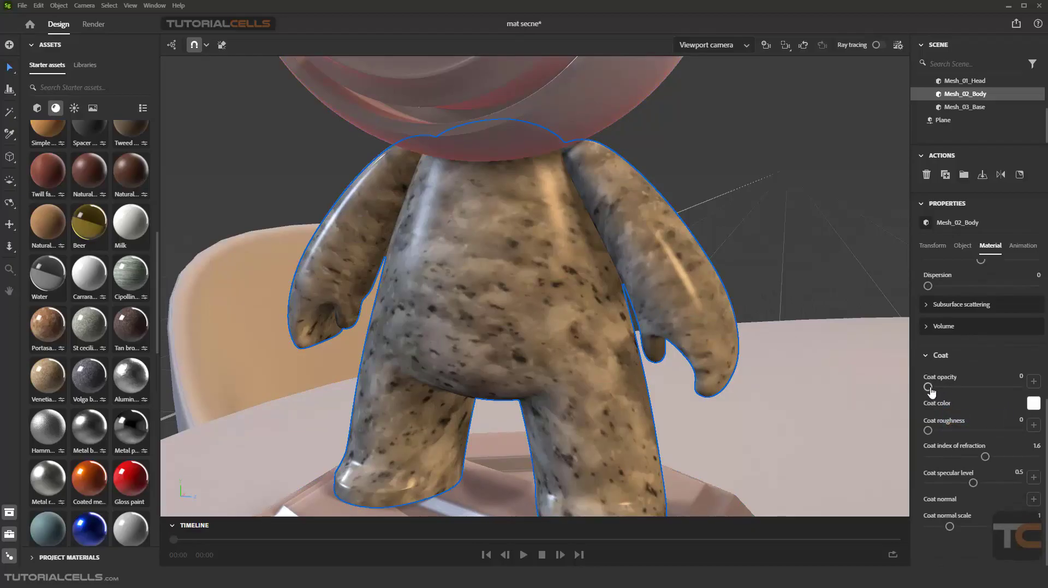
Give the granite material a coat with opacity 0.81 and a red coat color of RGB 255, 8, 8.
drag(928, 388, 1010, 326)
click(1037, 405)
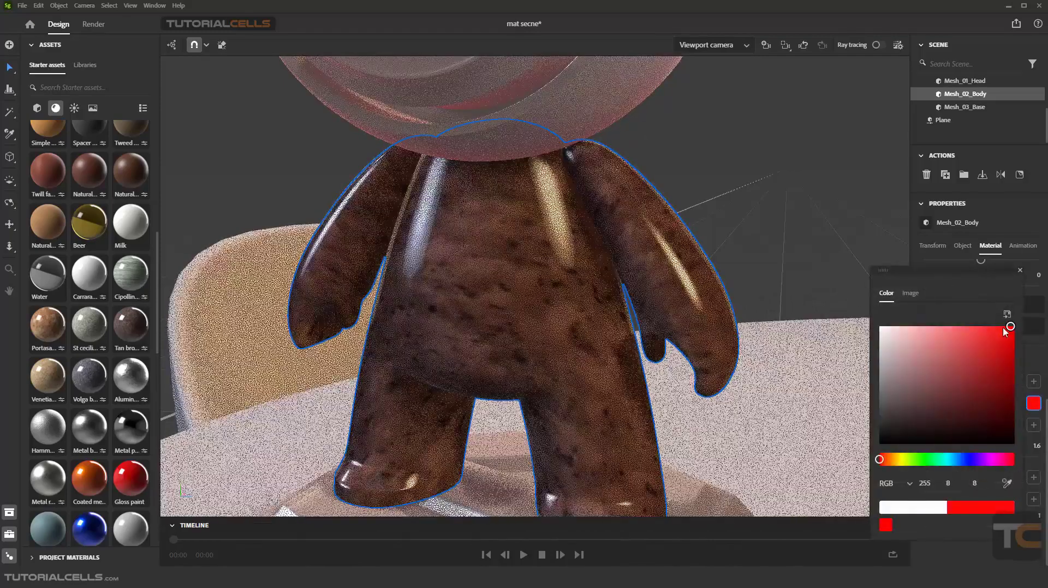
click(1019, 271)
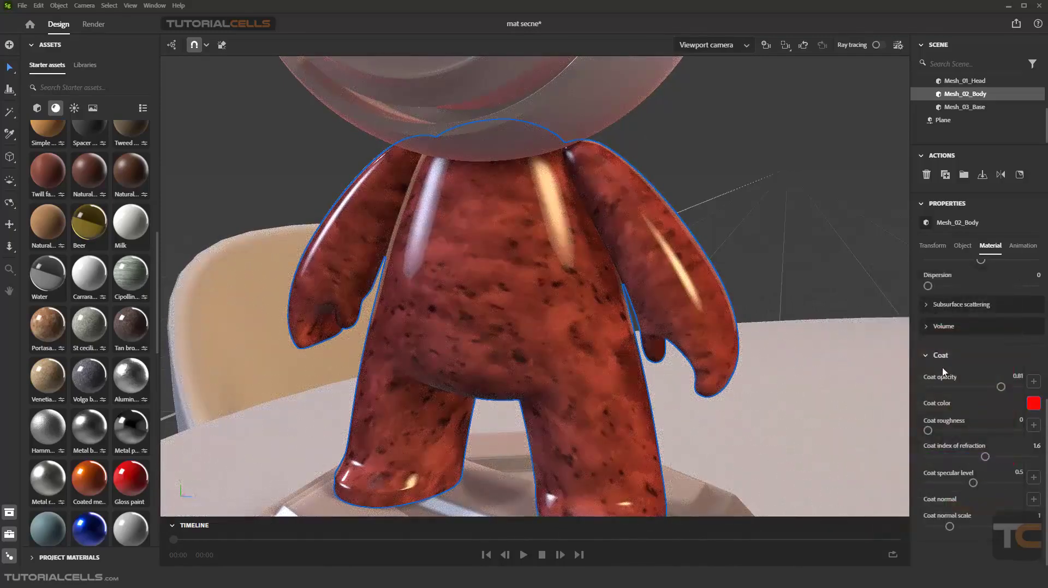
Set the coat opacity to 0.44, roughness to 0.34, index of refraction to 1.63 and specular level to 0.55.
drag(1000, 387, 968, 386)
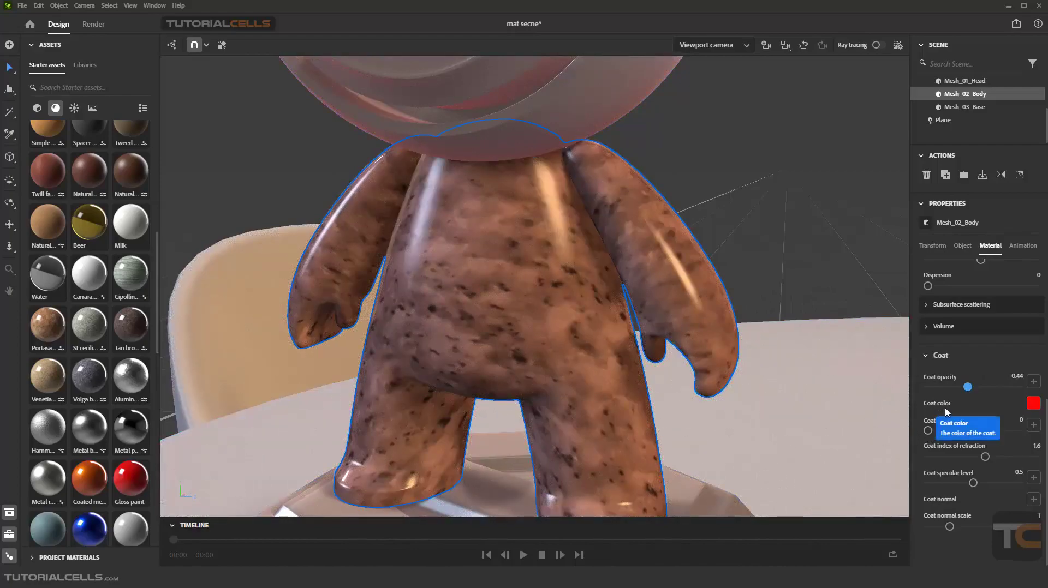
drag(928, 431, 958, 433)
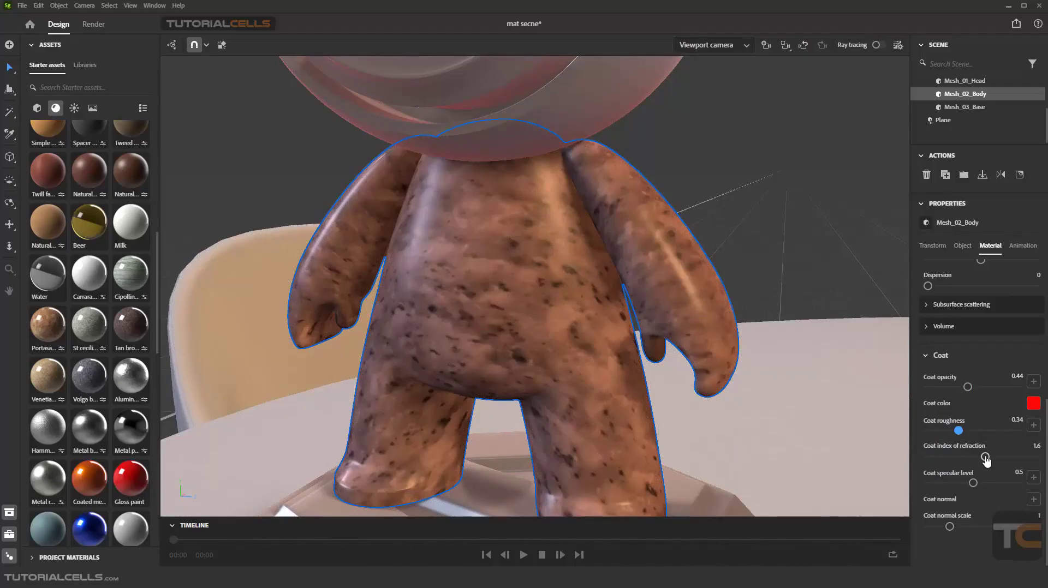
mouse_move(985, 457)
mouse_down()
mouse_move(1007, 452)
mouse_move(974, 457)
mouse_move(986, 457)
mouse_move(976, 484)
mouse_up()
Load the "normal 2" image from the projects files folder as the granite material's coat normal map.
click(1032, 500)
click(965, 514)
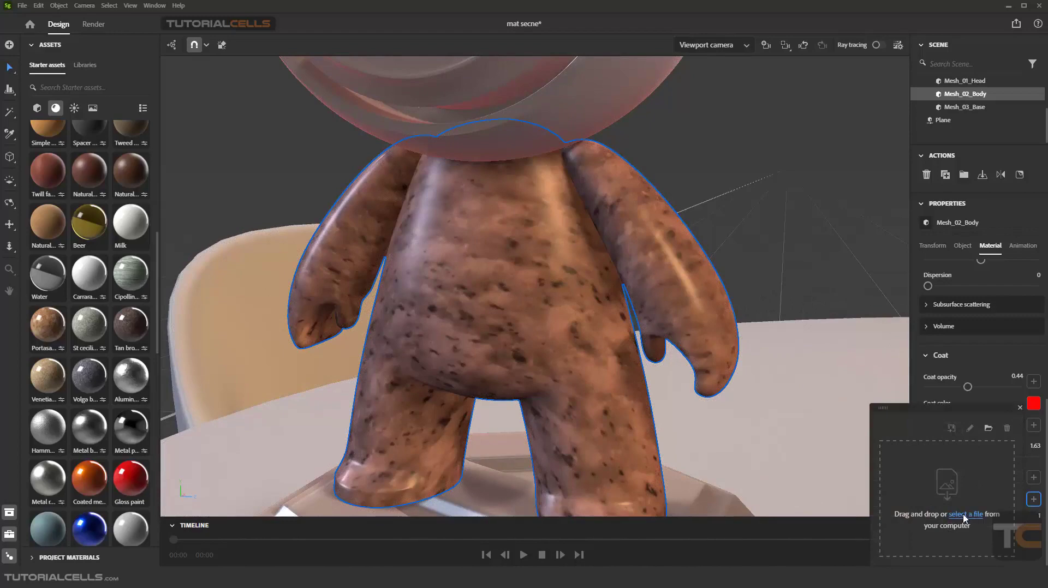
scroll(363, 271, down, 5)
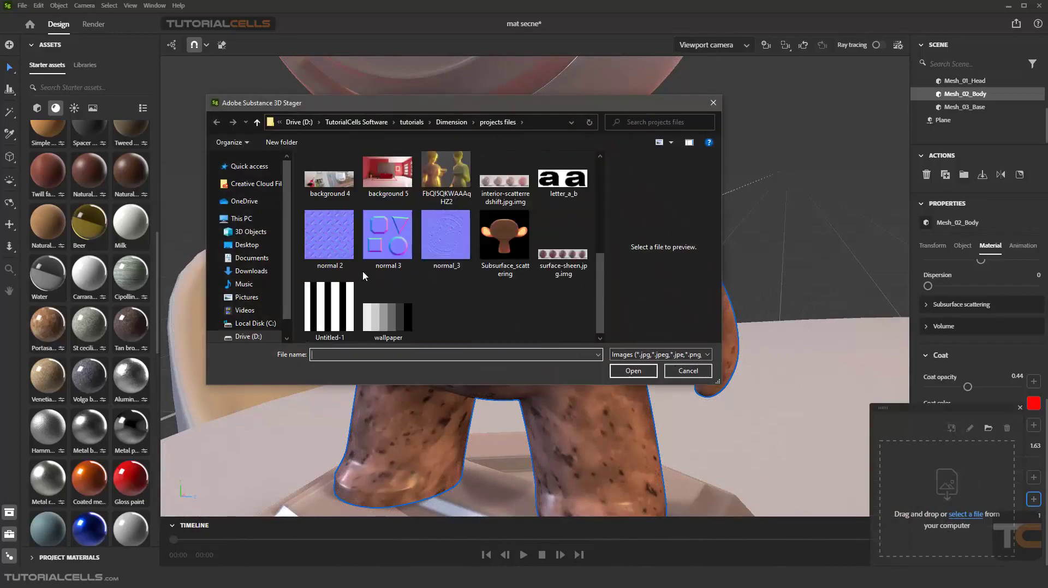
double_click(333, 251)
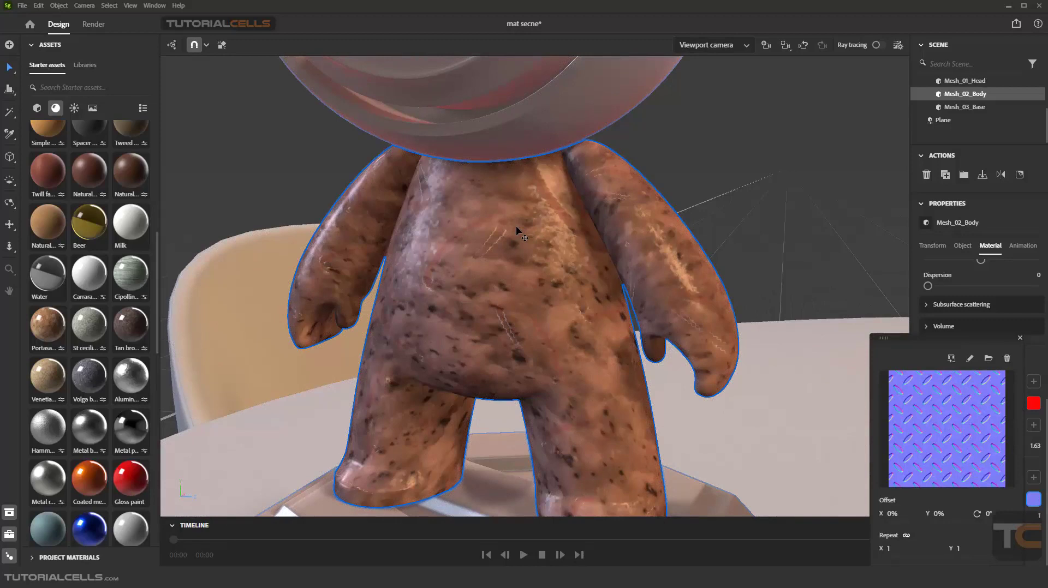
click(1019, 338)
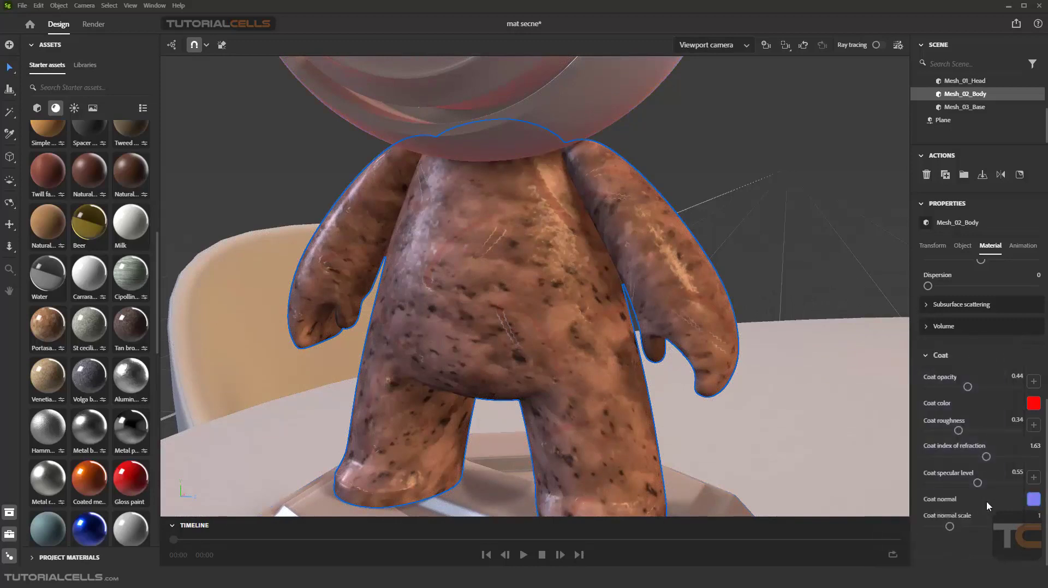
Set the coat normal scale to 1.52, increase the normal map's repeat, and deselect the body.
drag(950, 527, 960, 527)
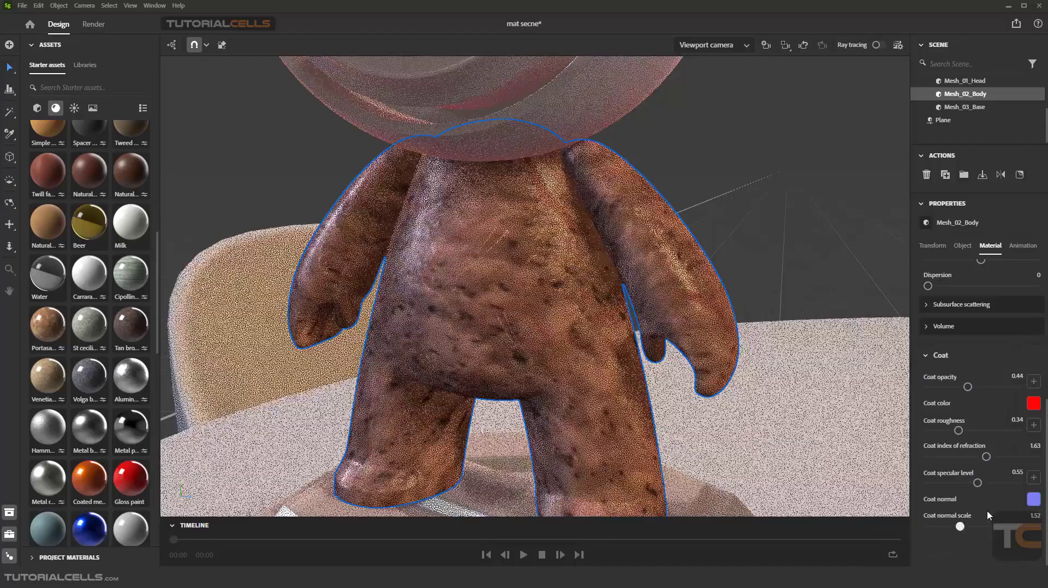
click(1033, 499)
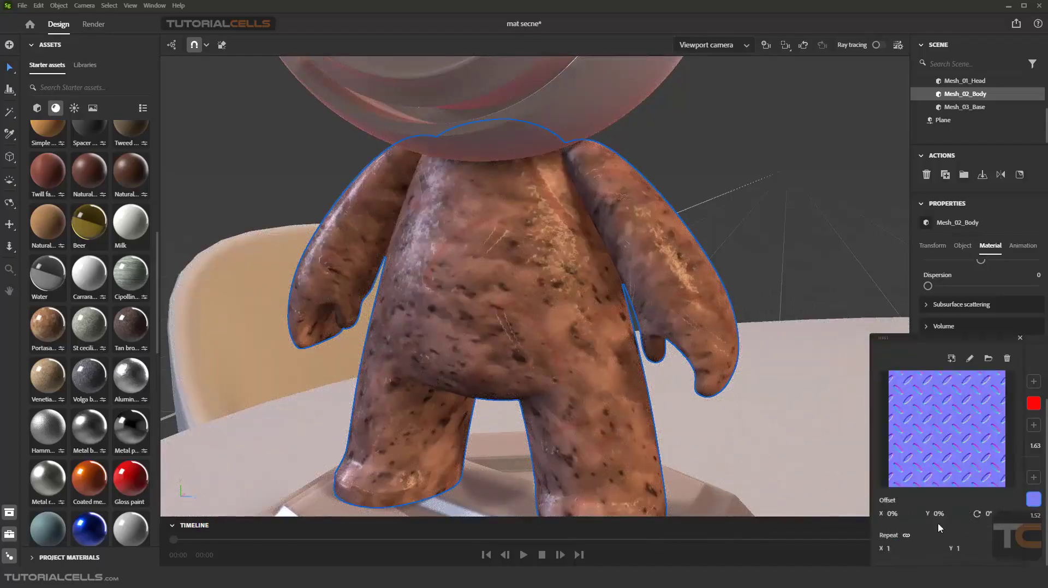
drag(889, 549, 905, 549)
click(764, 250)
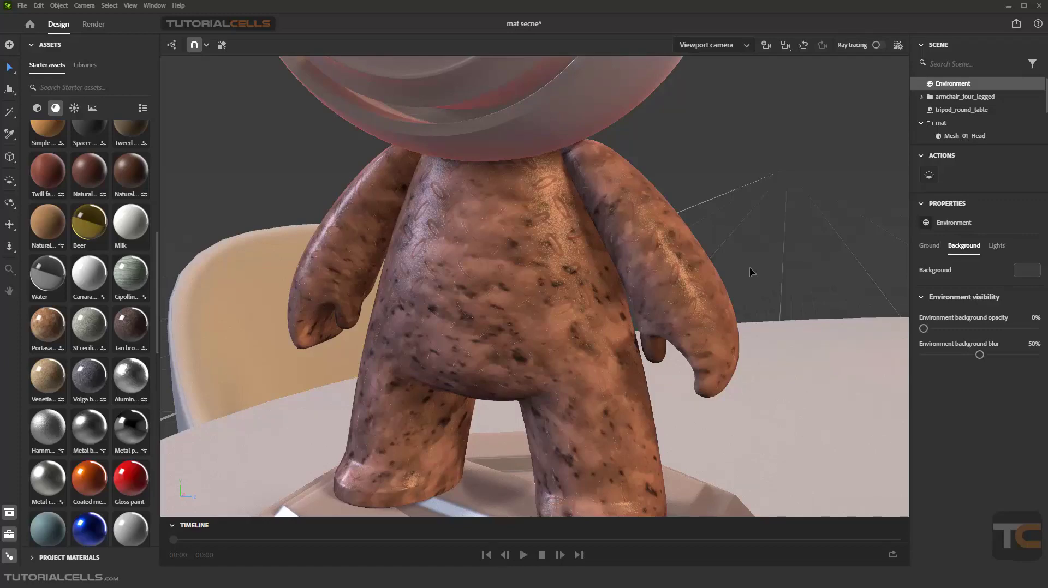
Select the mat figure and look through the starter materials down to the glass ones.
click(696, 264)
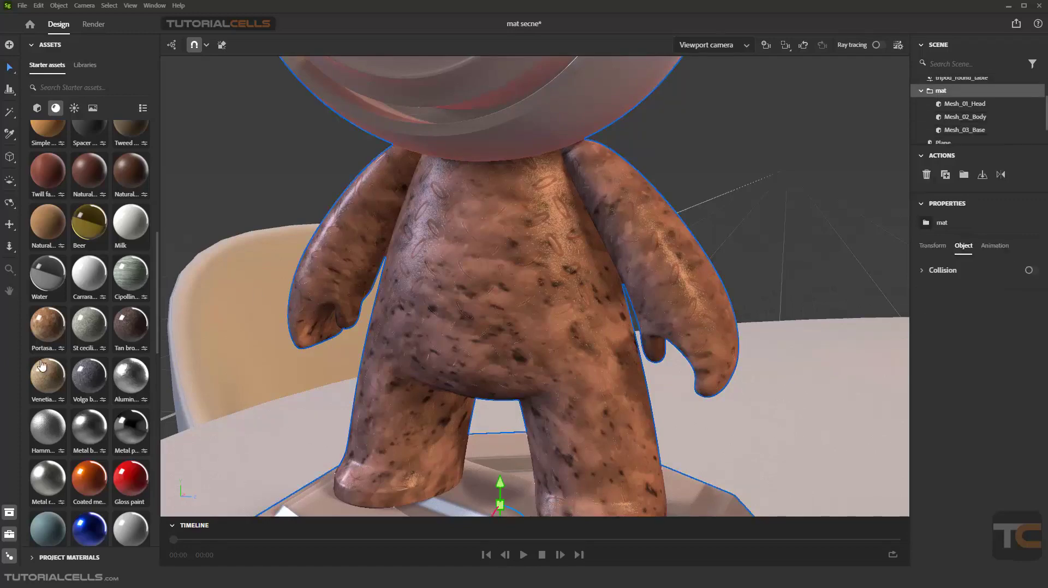
scroll(48, 382, down, 5)
scroll(48, 381, down, 7)
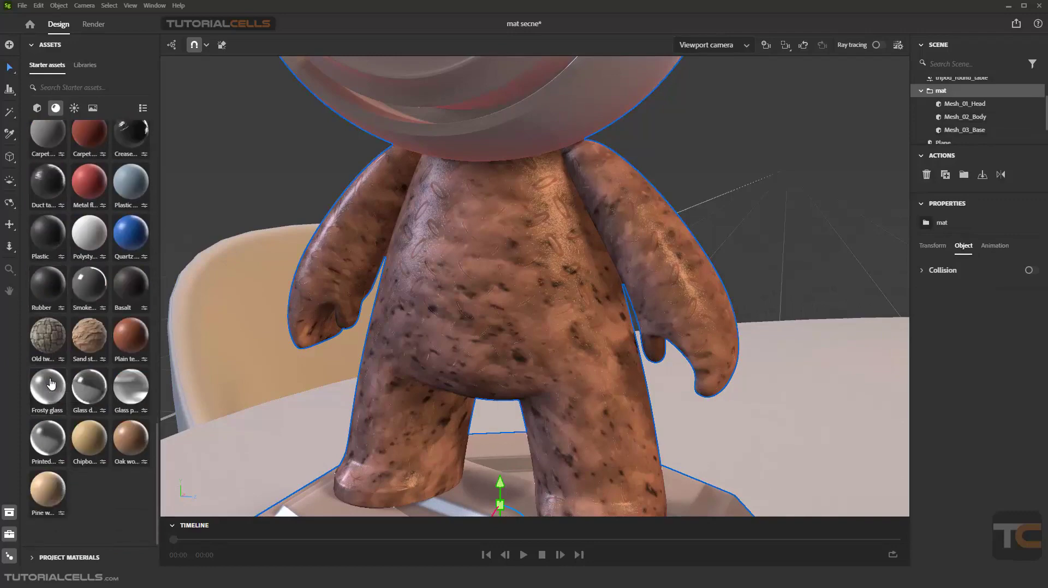